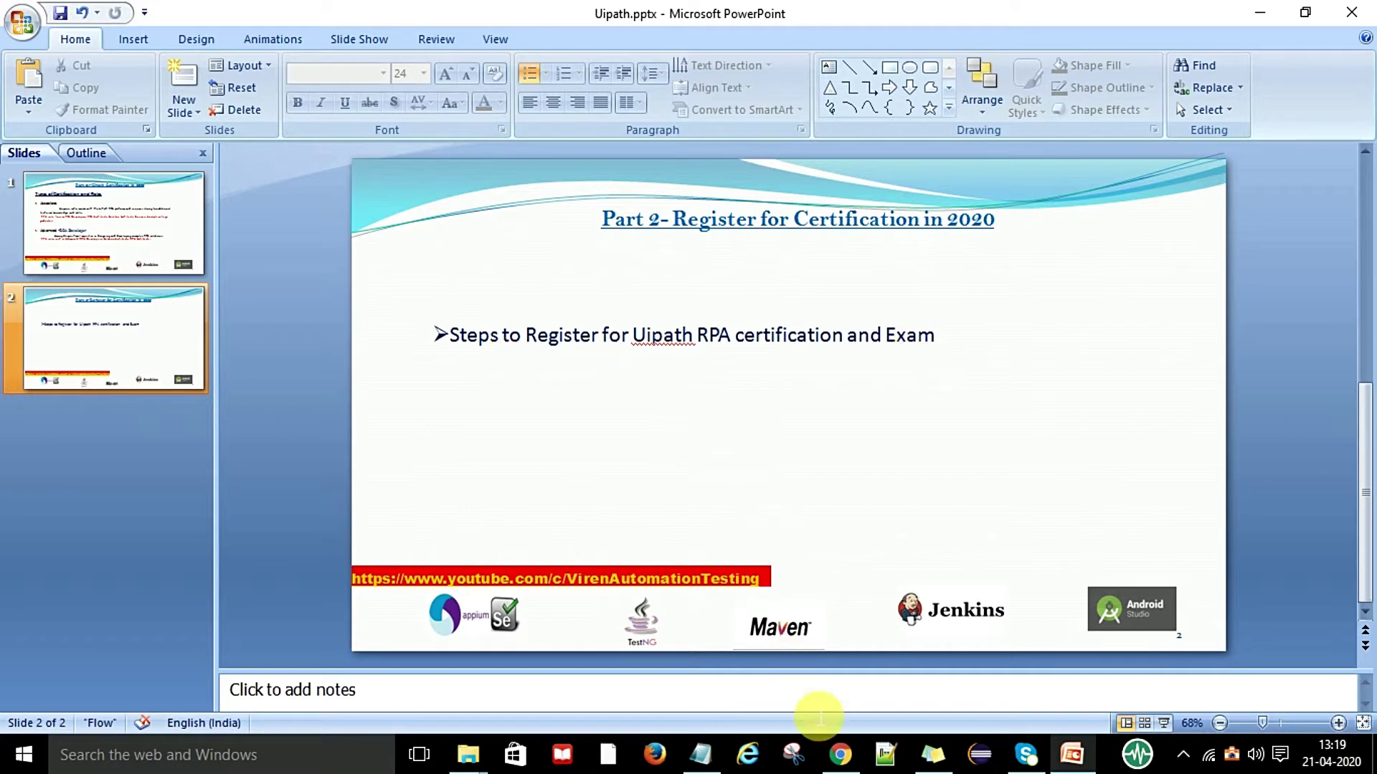
- Bring Chrome forward, check the home.pearsonvue.com/uipath address and scroll down the UiPath page
{"action": "left_click", "coordinate": [840, 754]}
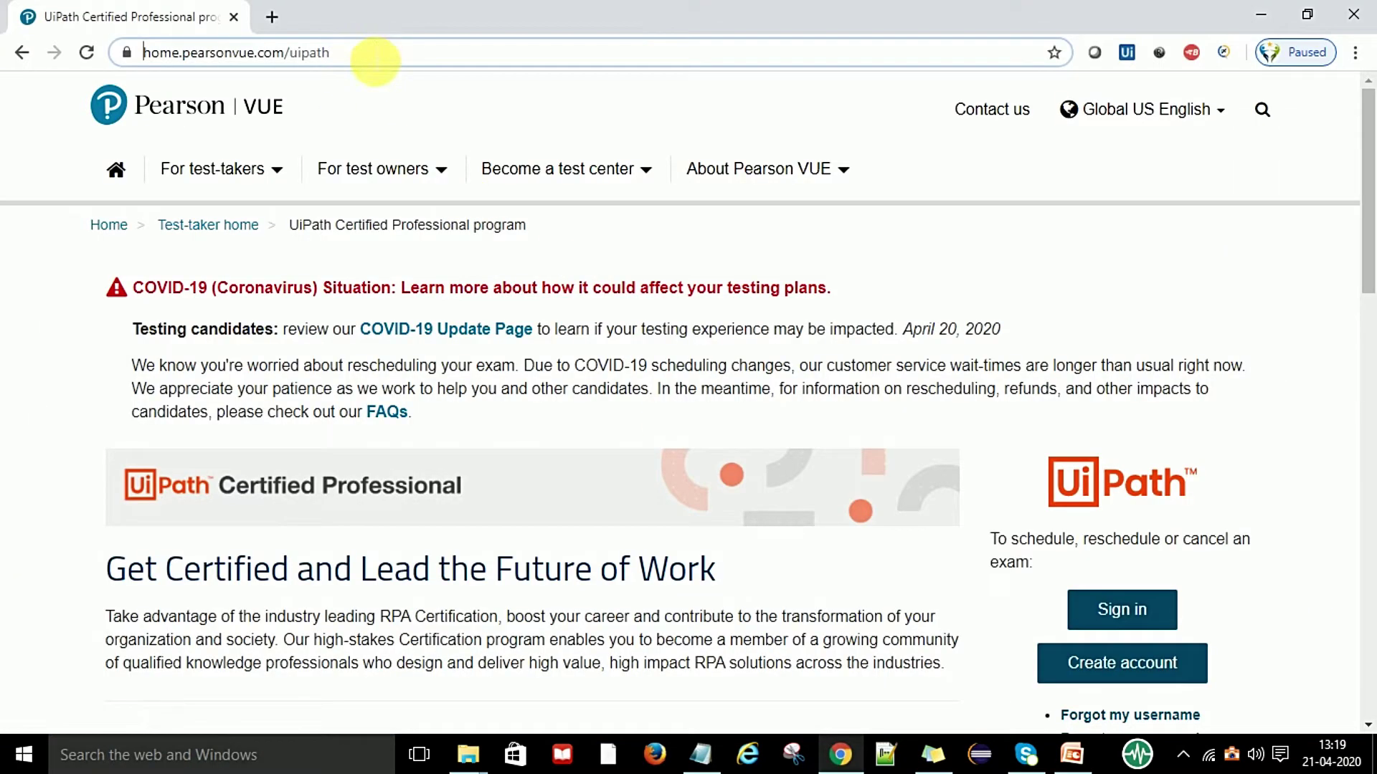
{"action": "left_click", "coordinate": [375, 55]}
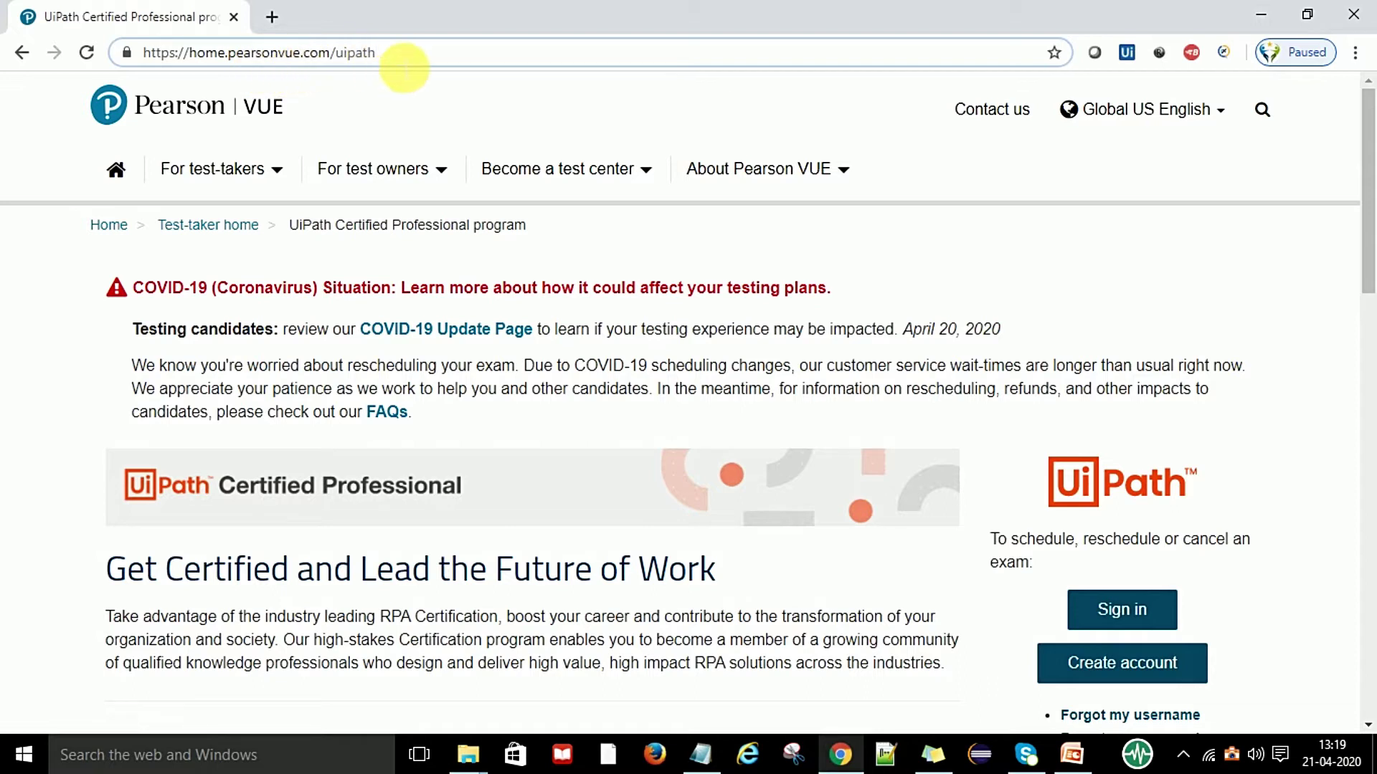
{"action": "left_click_drag", "start_coordinate": [408, 56], "coordinate": [136, 52]}
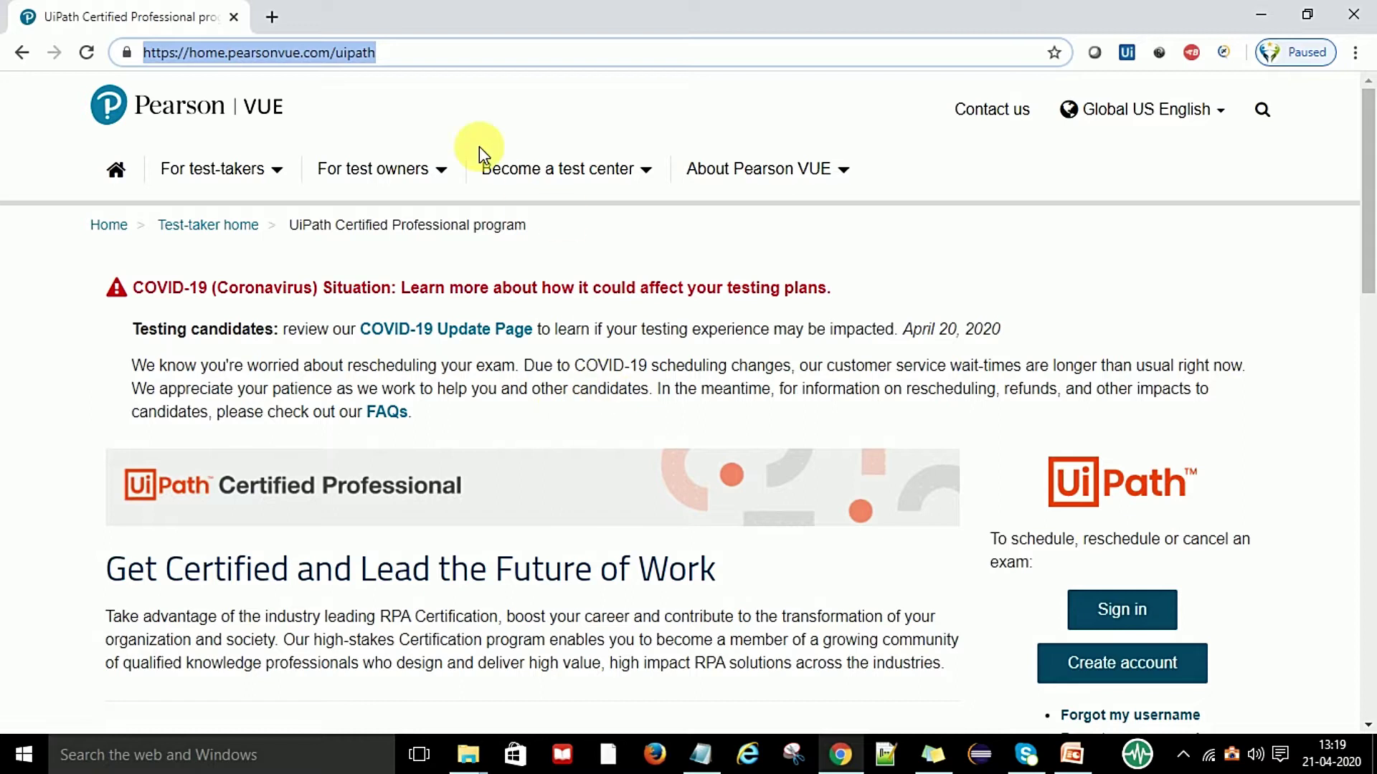
{"action": "left_click", "coordinate": [447, 63]}
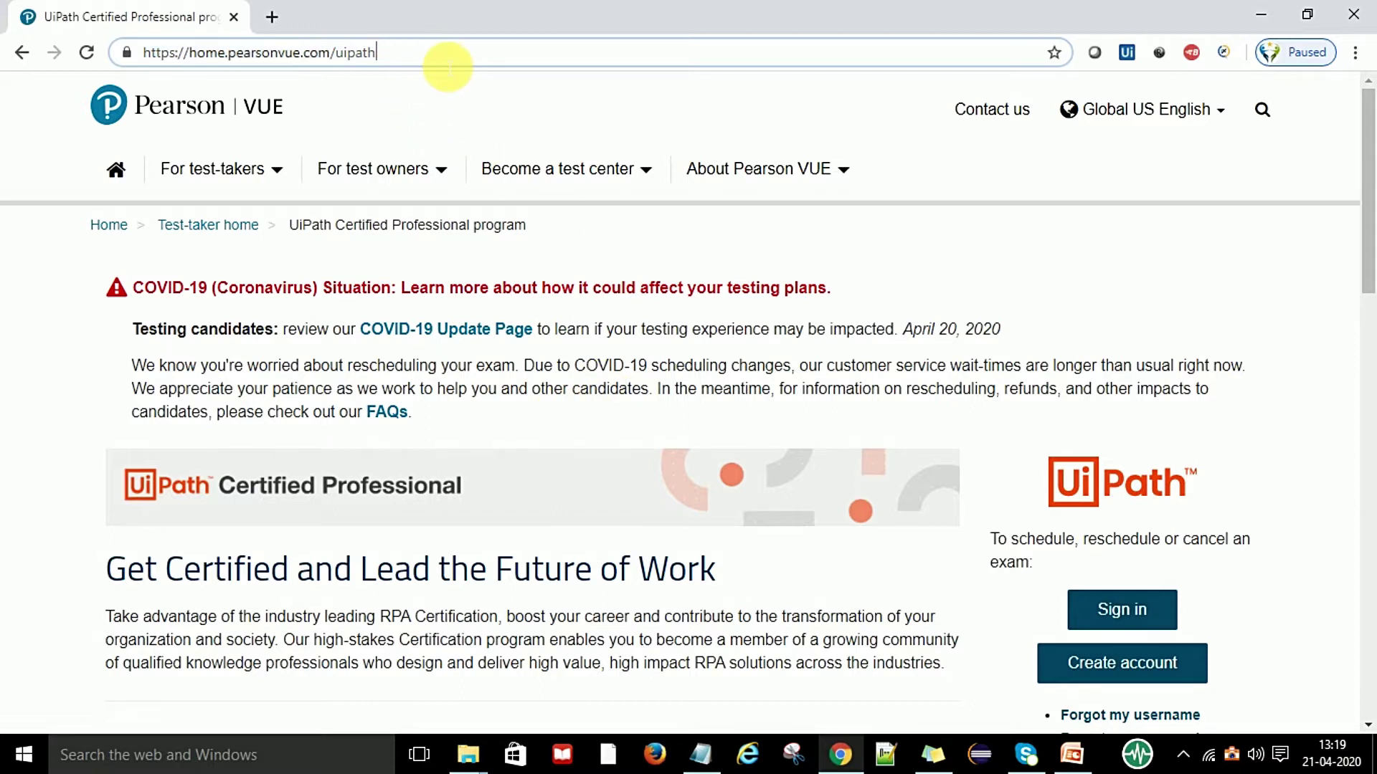
{"action": "scroll", "coordinate": [832, 484], "scroll_direction": "down", "scroll_amount": 1}
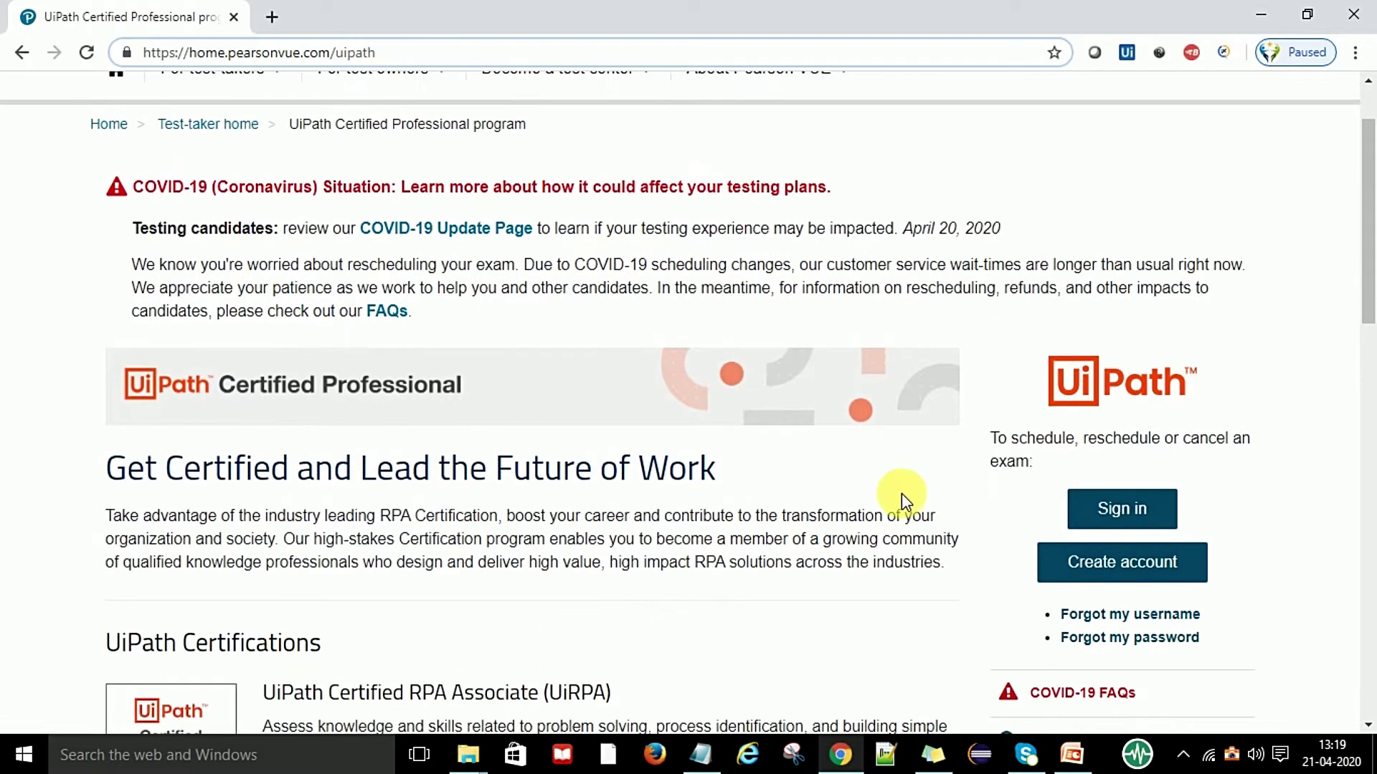
{"action": "scroll", "coordinate": [962, 516], "scroll_direction": "down", "scroll_amount": 1}
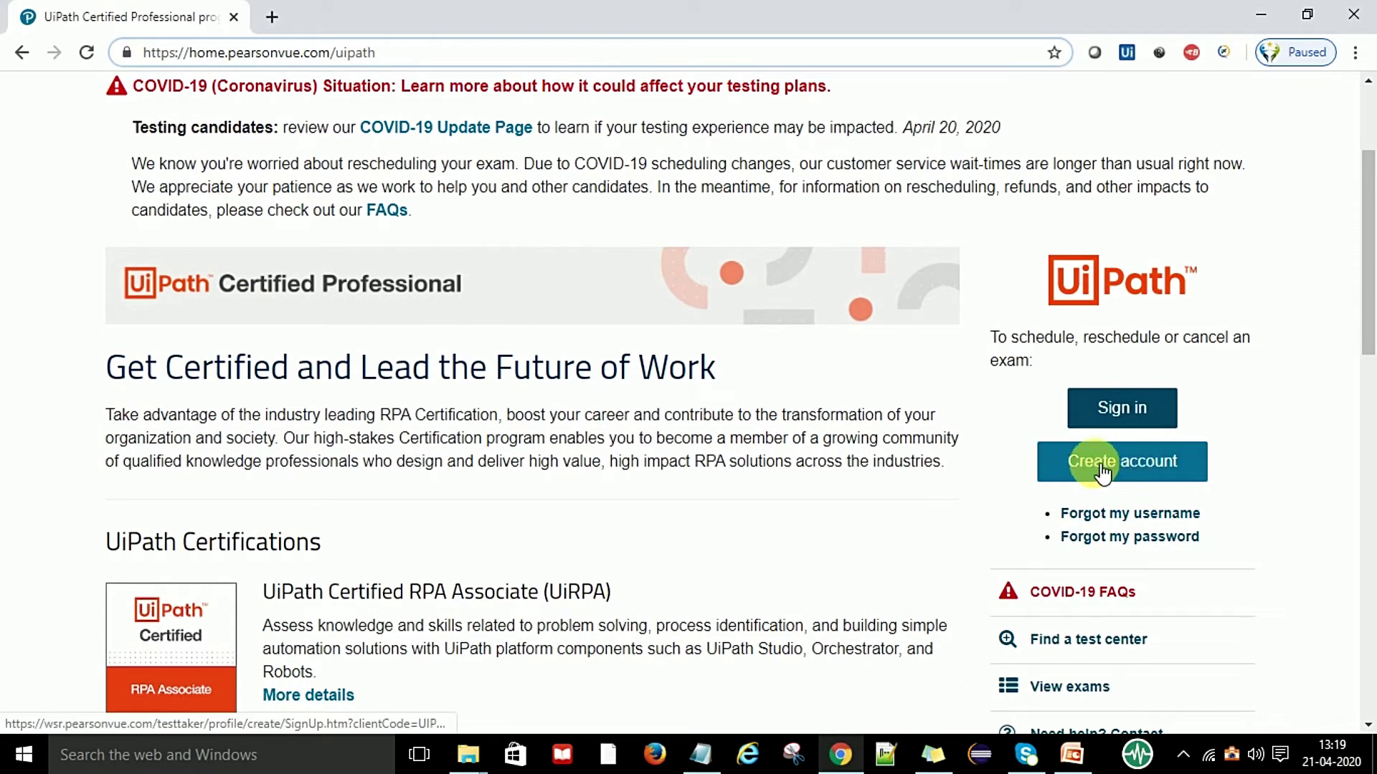
- Start a new web account and accept the Privacy Policy by ticking 'I have read and agree'
{"action": "left_click", "coordinate": [1133, 470]}
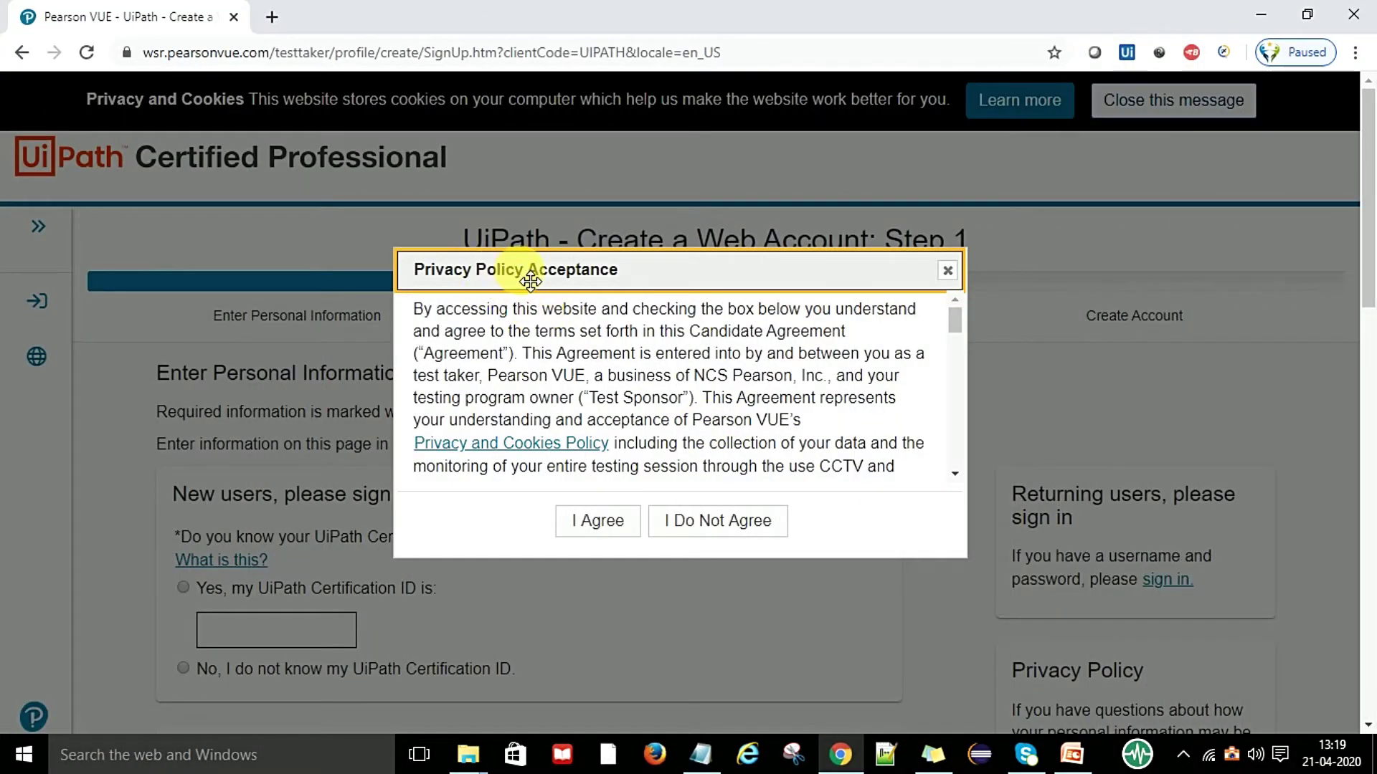
{"action": "left_click_drag", "start_coordinate": [528, 279], "coordinate": [592, 330]}
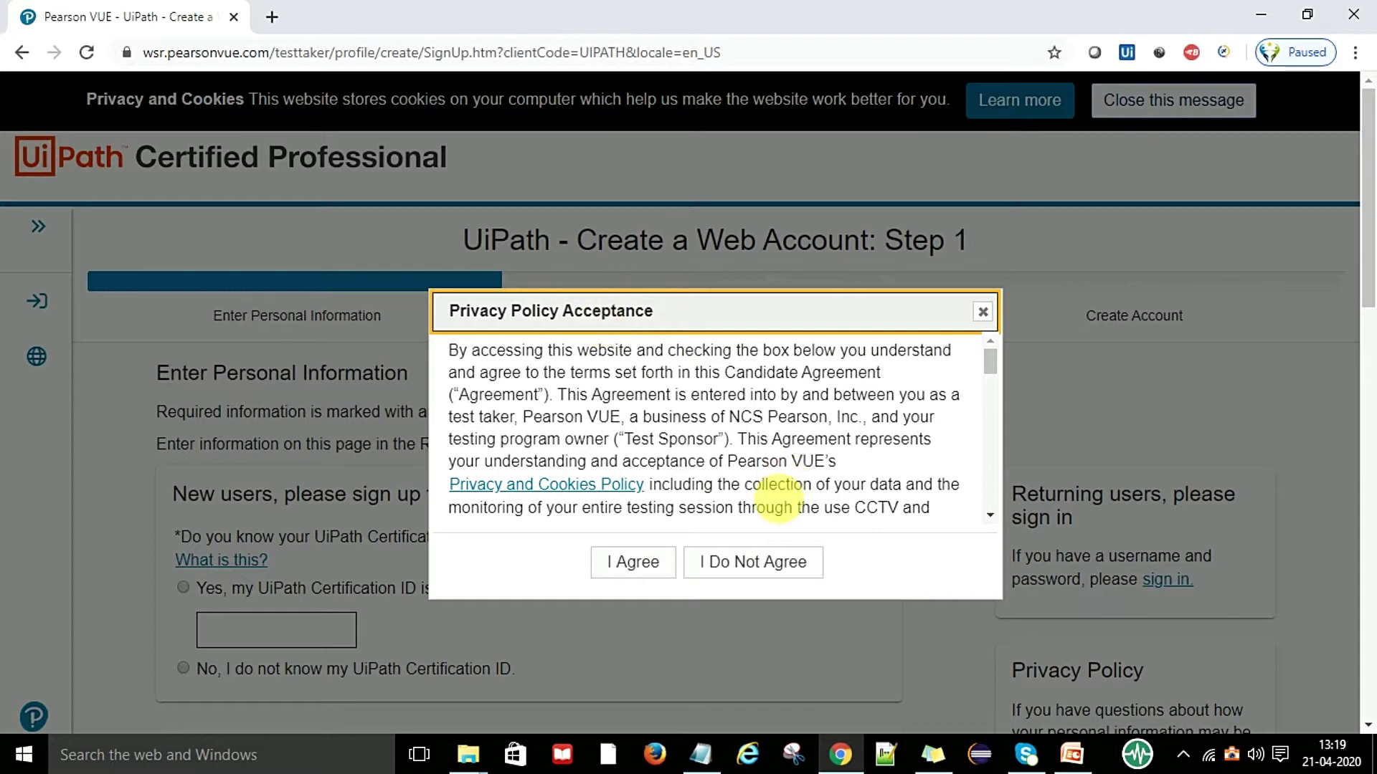
{"action": "left_click", "coordinate": [639, 573]}
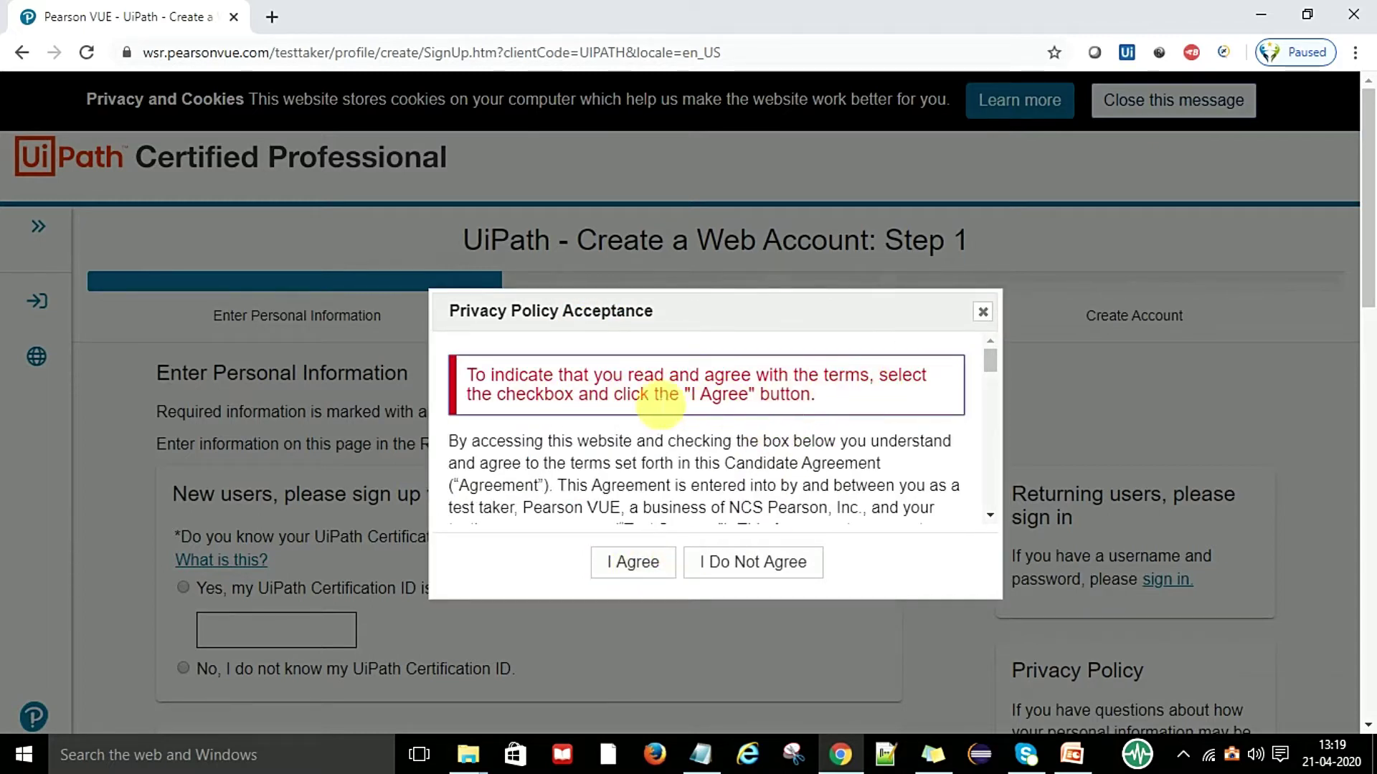
{"action": "scroll", "coordinate": [928, 423], "scroll_direction": "down", "scroll_amount": 10}
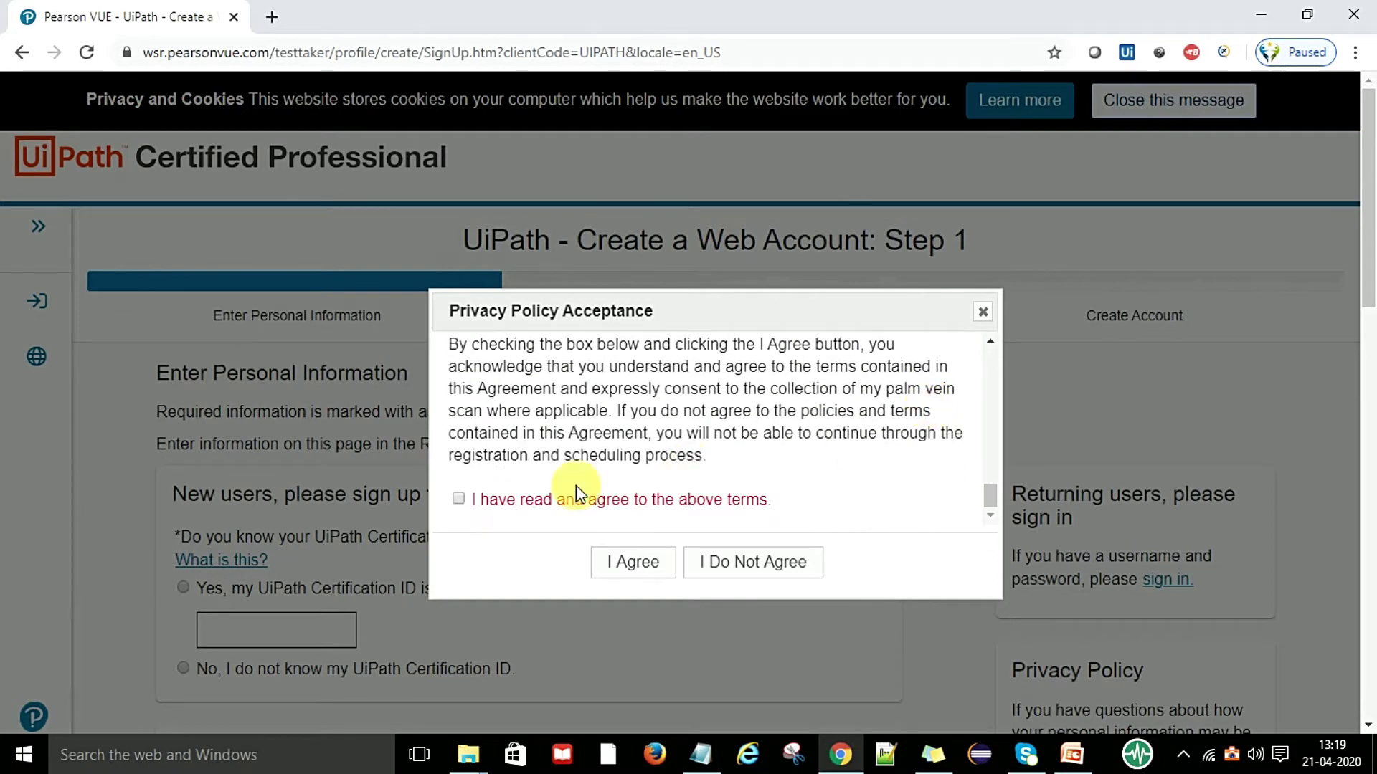
{"action": "left_click", "coordinate": [458, 498]}
{"action": "left_click", "coordinate": [636, 573]}
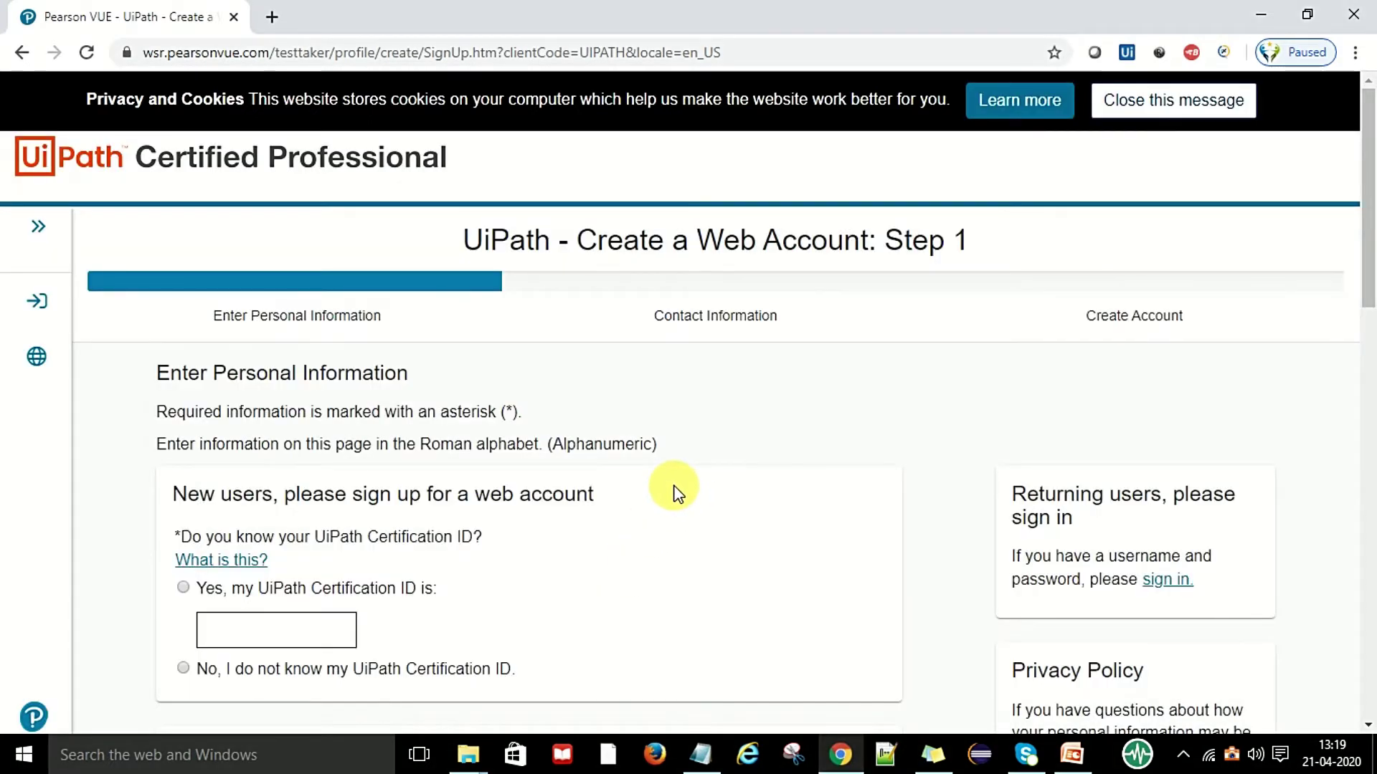
- Select 'No, I do not know my UiPath Certification ID' on the sign-up form
{"action": "scroll", "coordinate": [674, 490], "scroll_direction": "down", "scroll_amount": 4}
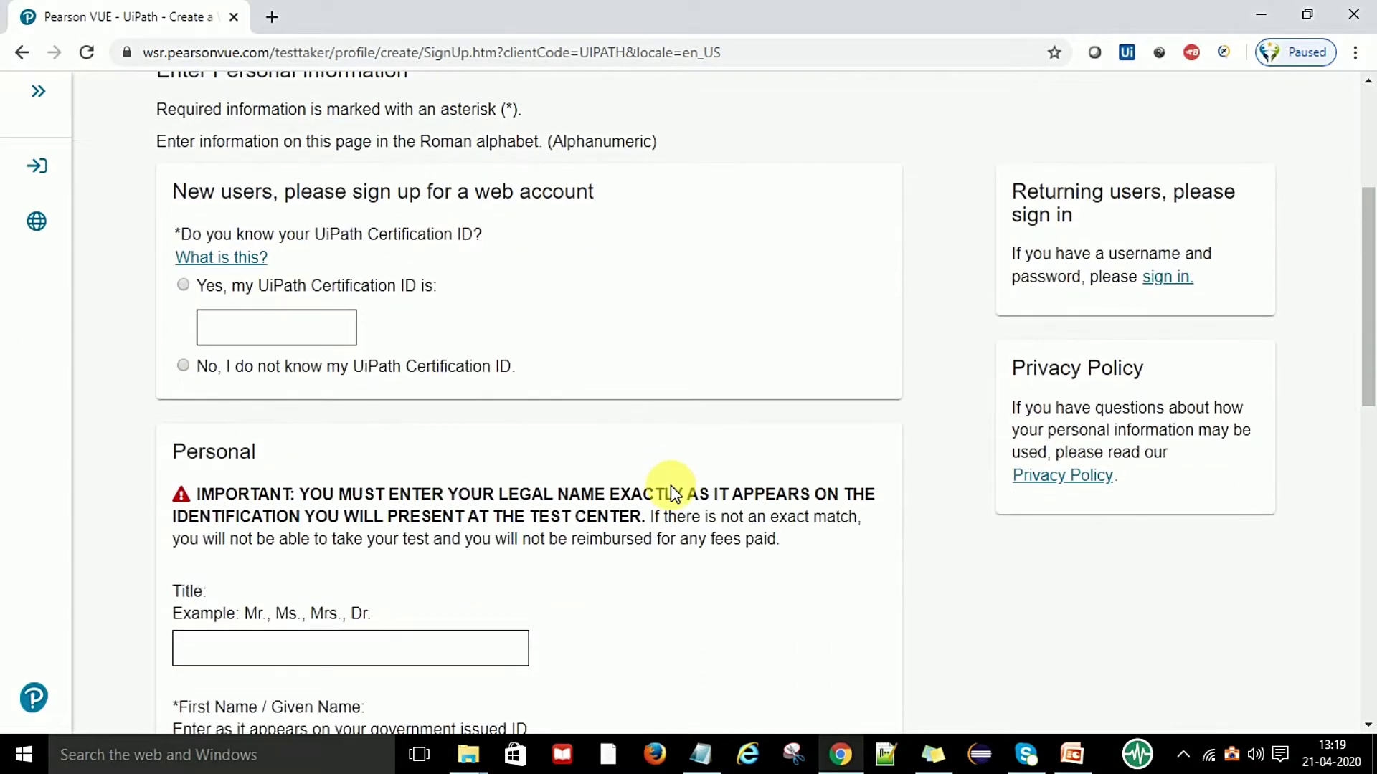
{"action": "scroll", "coordinate": [673, 493], "scroll_direction": "up", "scroll_amount": 1}
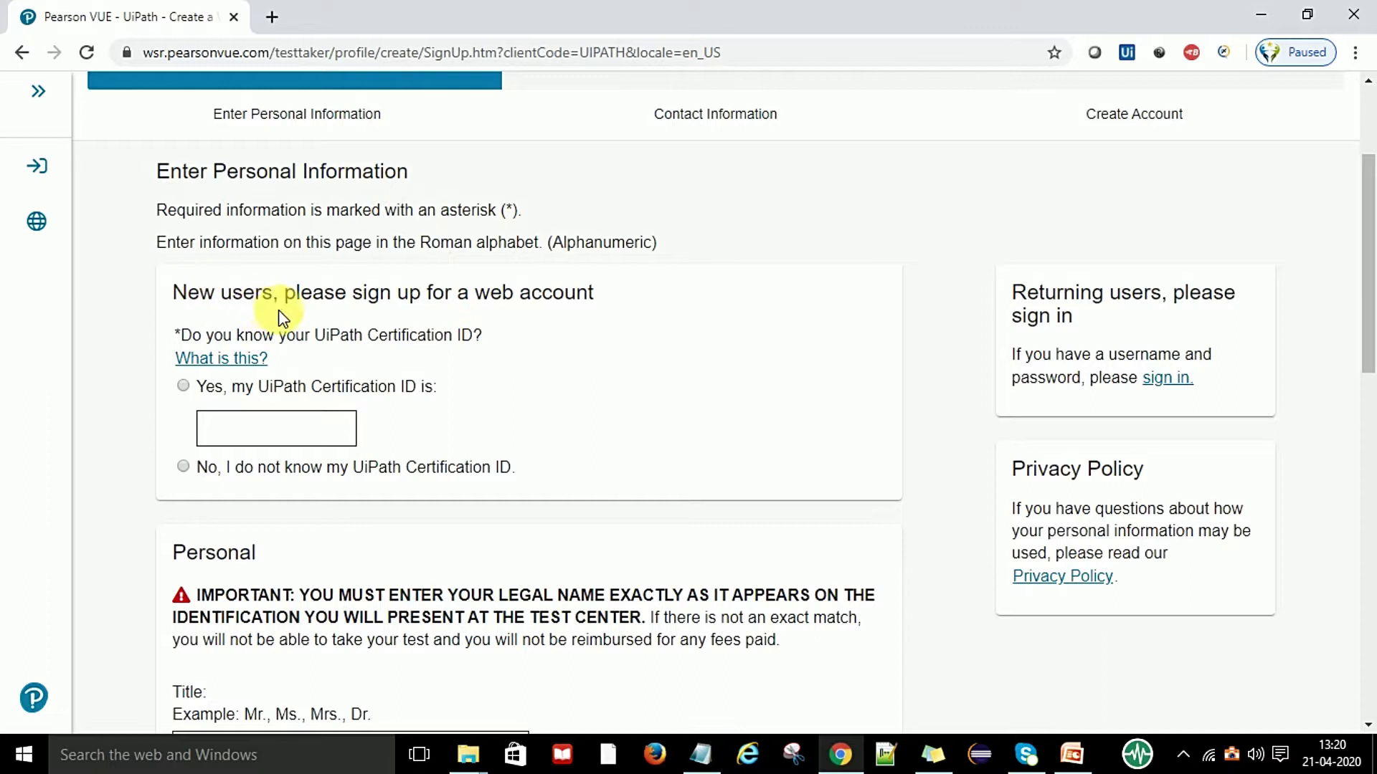
{"action": "scroll", "coordinate": [581, 309], "scroll_direction": "down", "scroll_amount": 1}
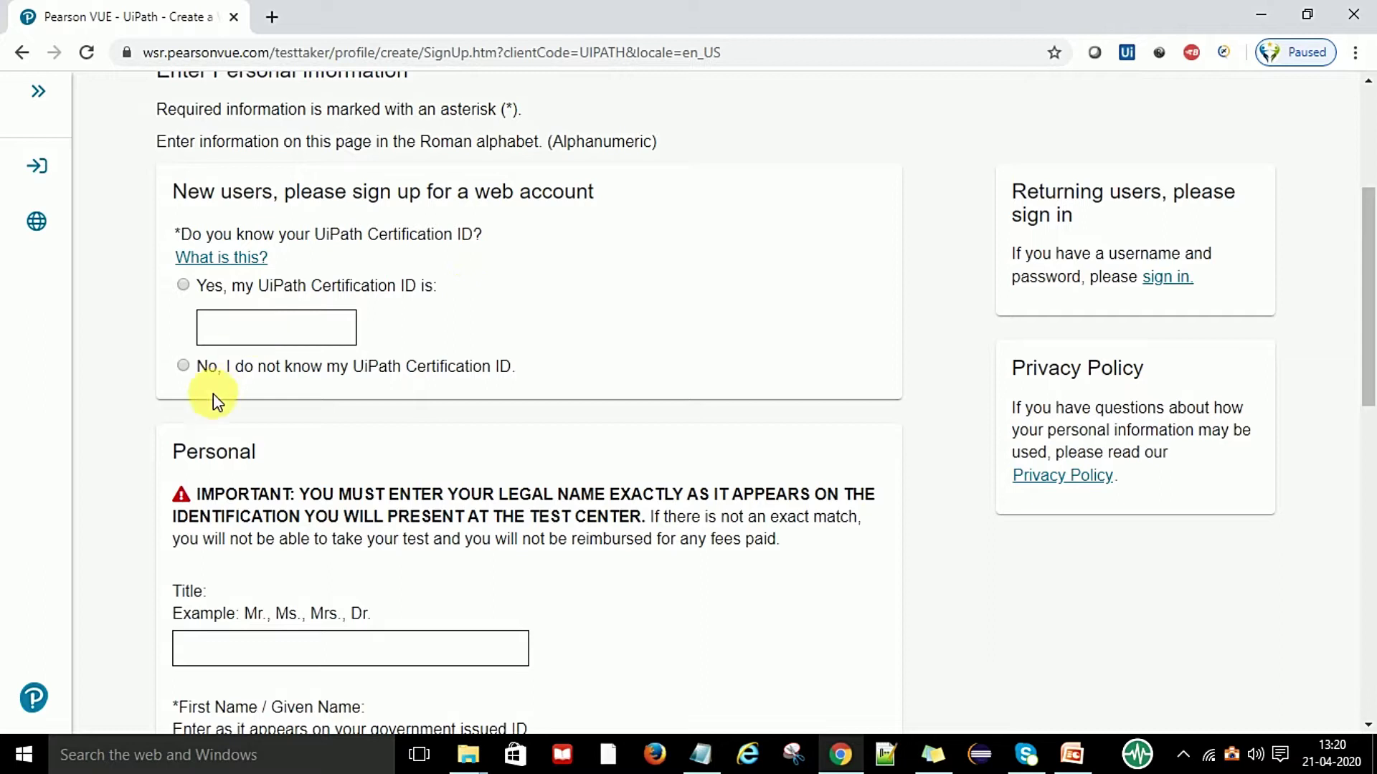
{"action": "left_click", "coordinate": [184, 366]}
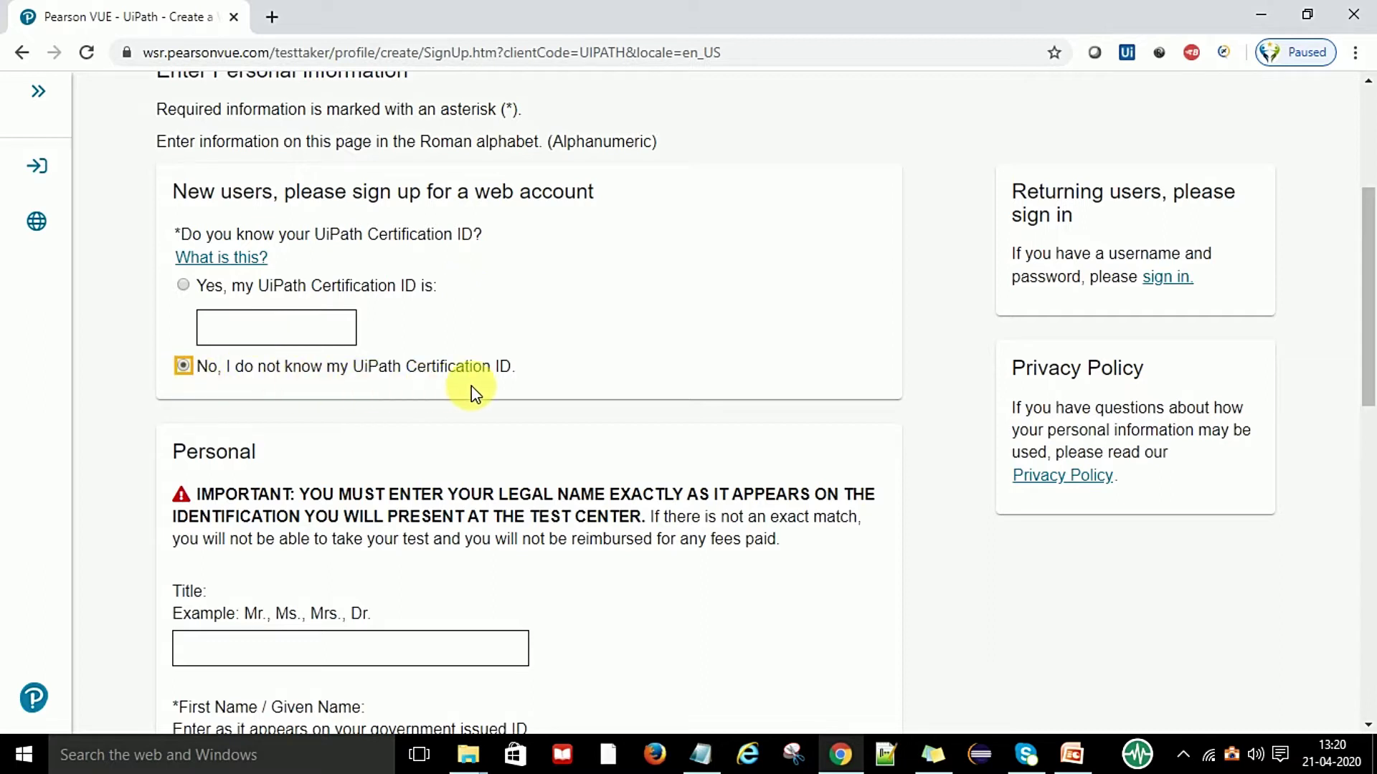
{"action": "scroll", "coordinate": [750, 504], "scroll_direction": "down", "scroll_amount": 4}
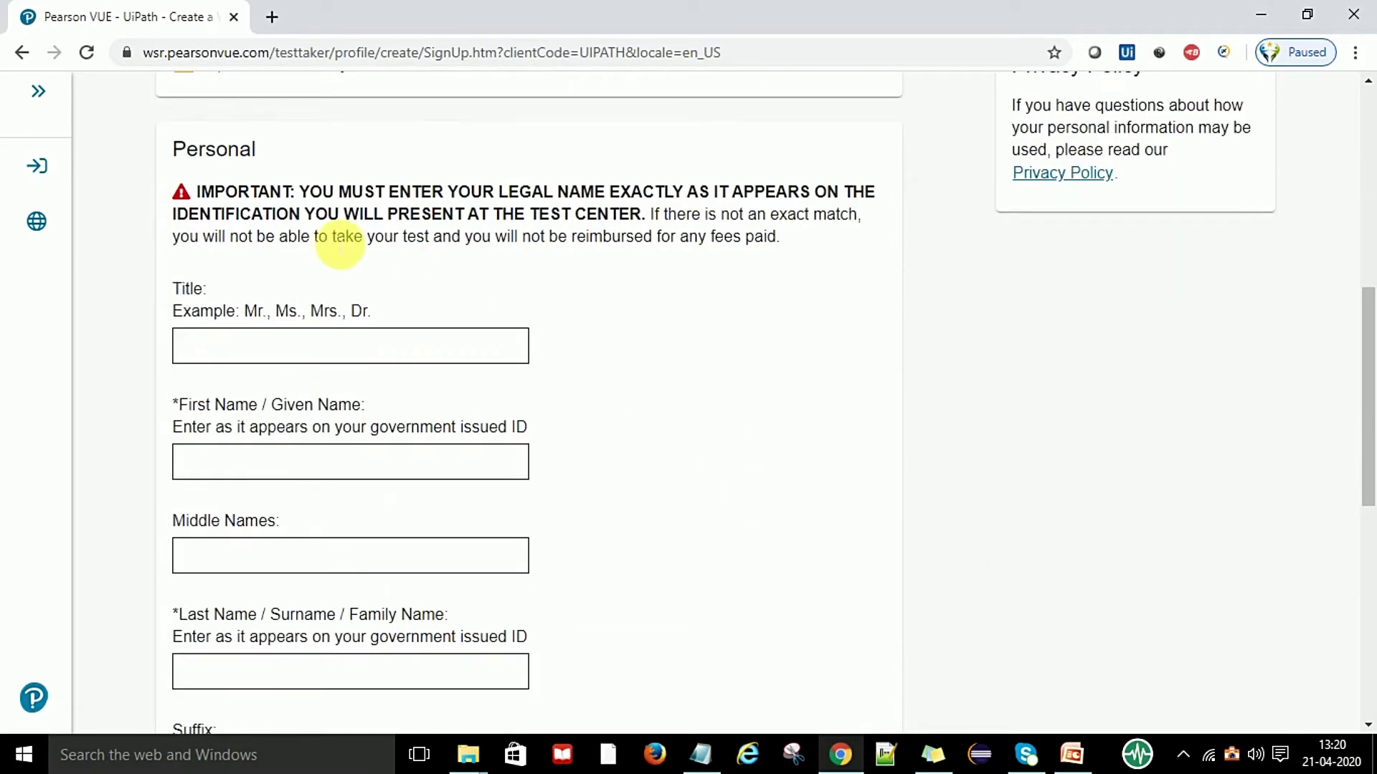
- Enter title Mr and autofill the legal name fields from a saved entry
{"action": "left_click", "coordinate": [296, 360]}
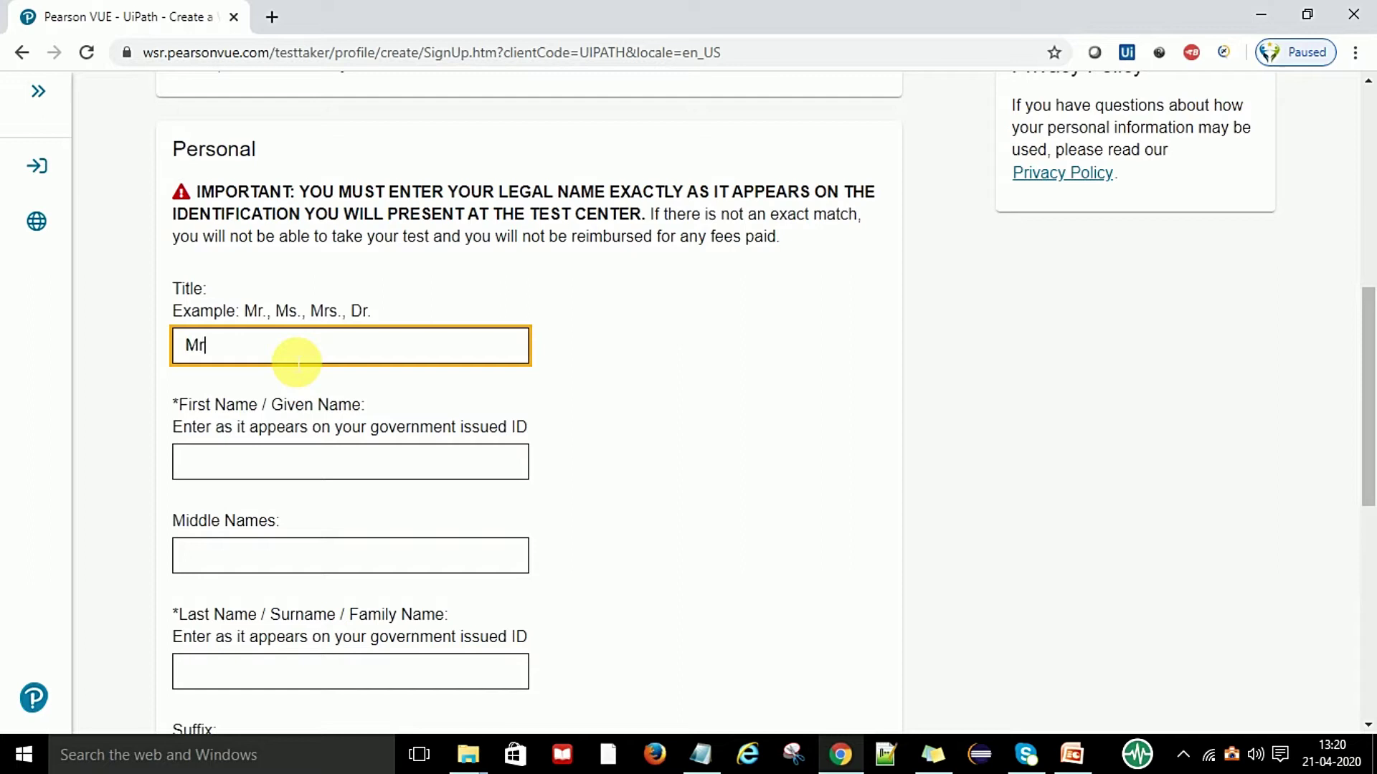
{"action": "left_click", "coordinate": [246, 477]}
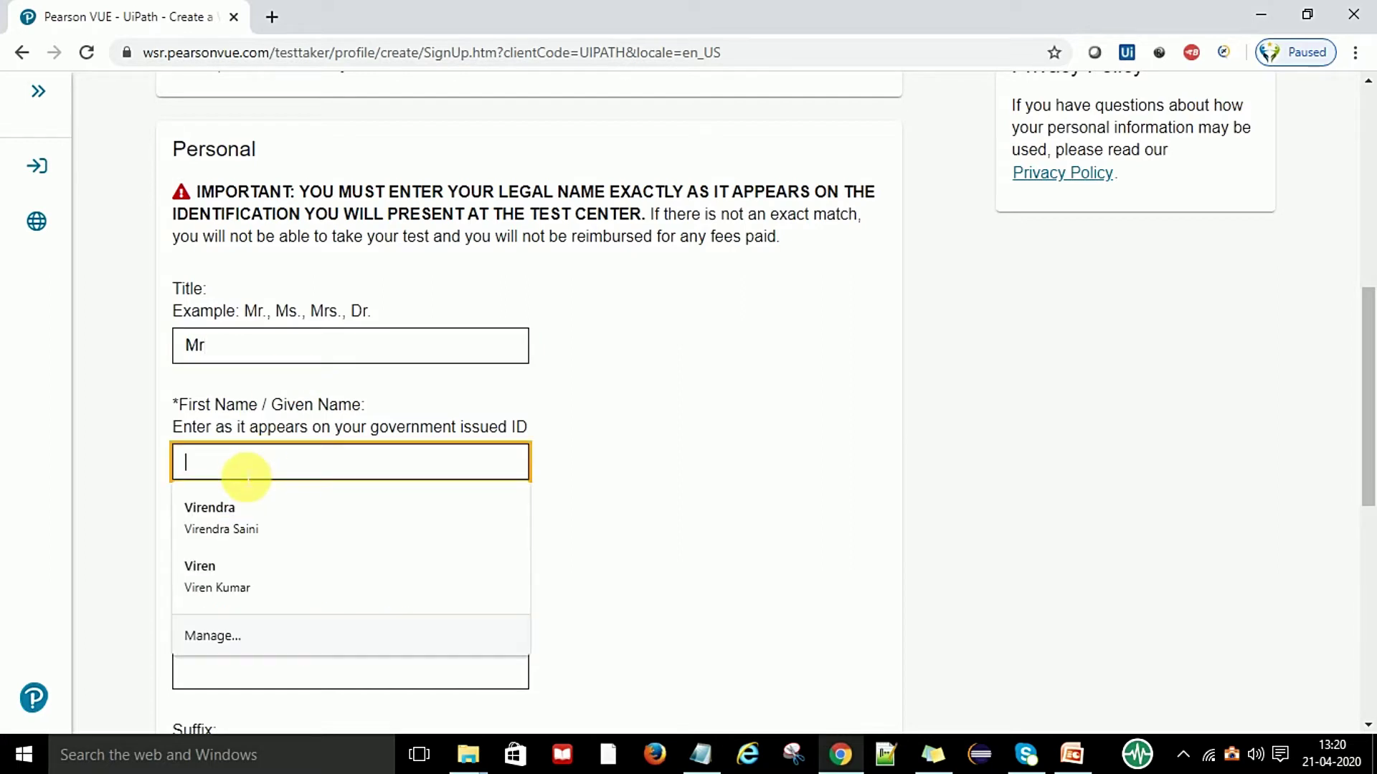
{"action": "left_click", "coordinate": [248, 586]}
{"action": "scroll", "coordinate": [602, 483], "scroll_direction": "down", "scroll_amount": 2}
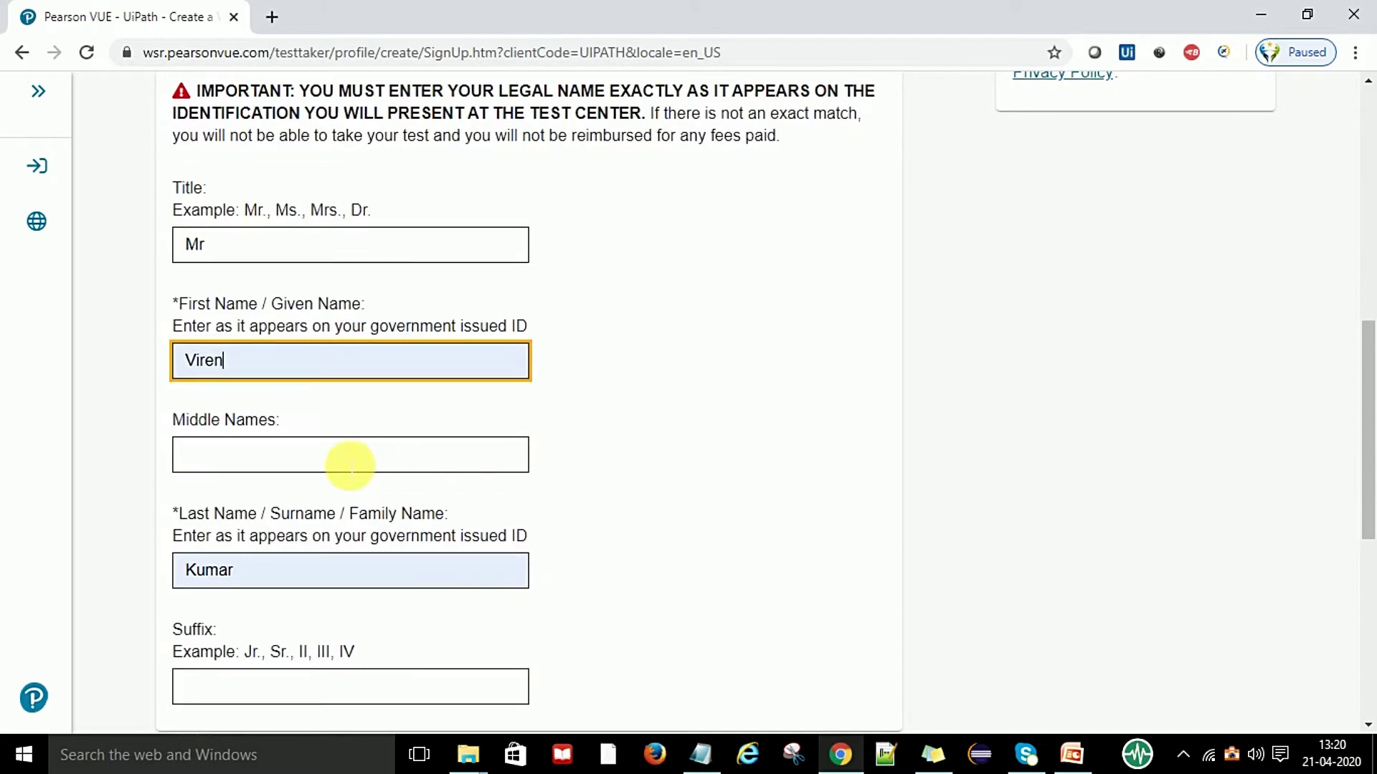
{"action": "left_click", "coordinate": [341, 465]}
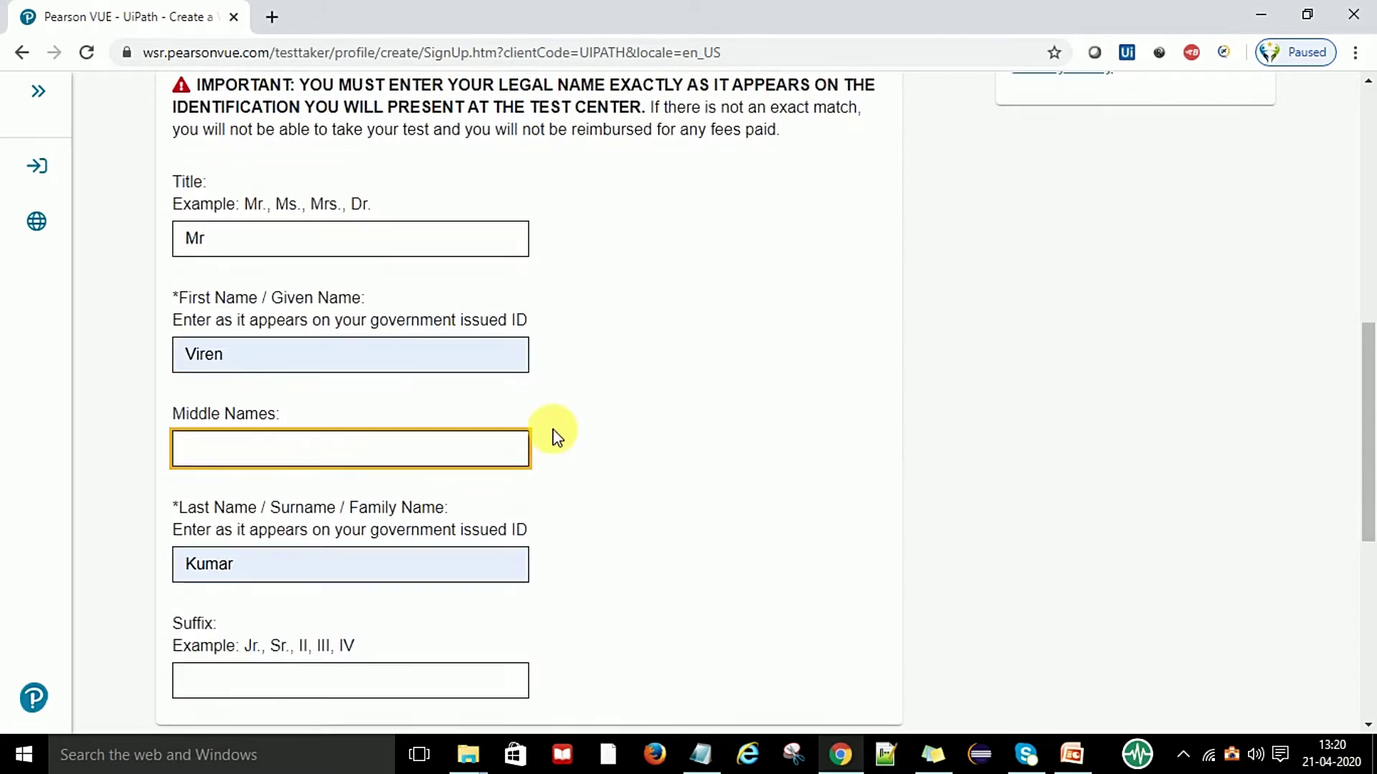
{"action": "scroll", "coordinate": [552, 436], "scroll_direction": "down", "scroll_amount": 3}
- Correct the last name, enter suffix Jr, and submit the Step 1 details
{"action": "left_click", "coordinate": [260, 374]}
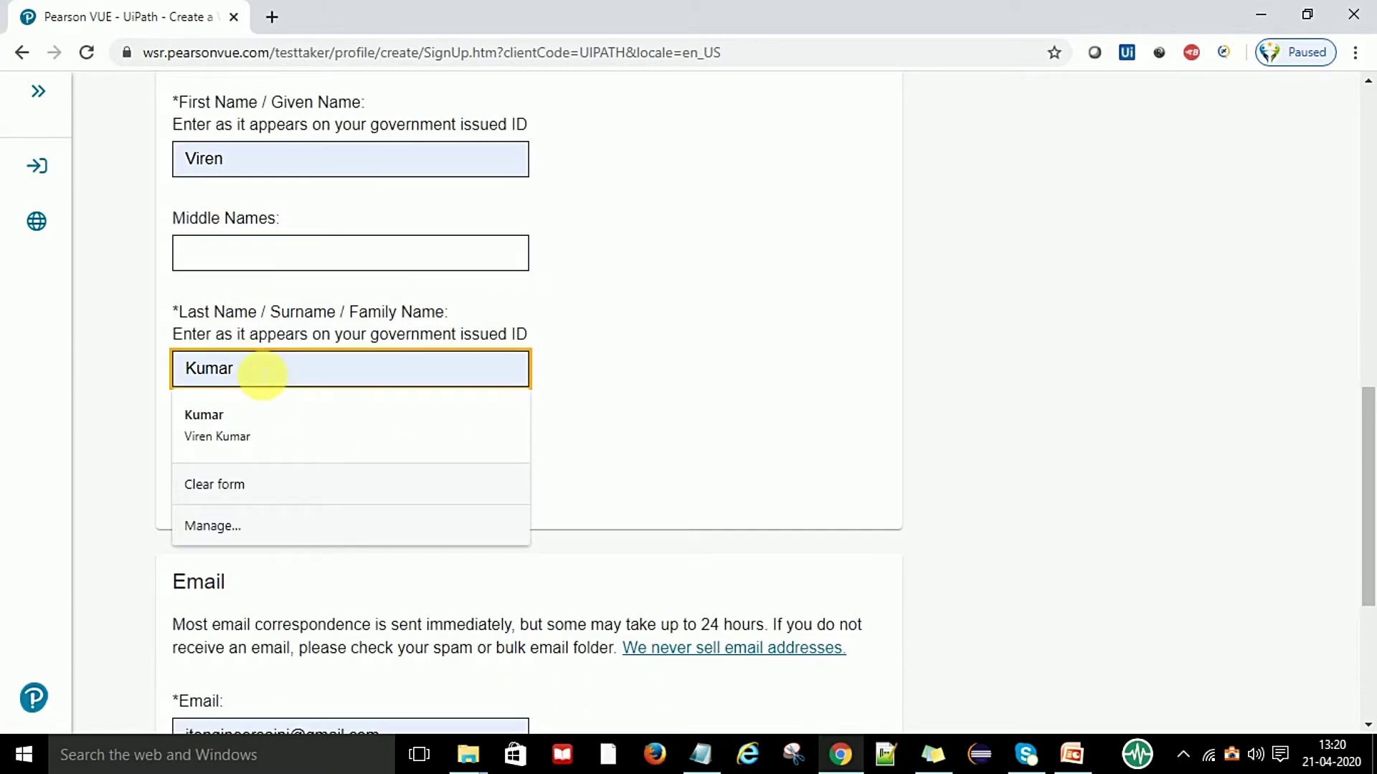
{"action": "key", "text": "Escape"}
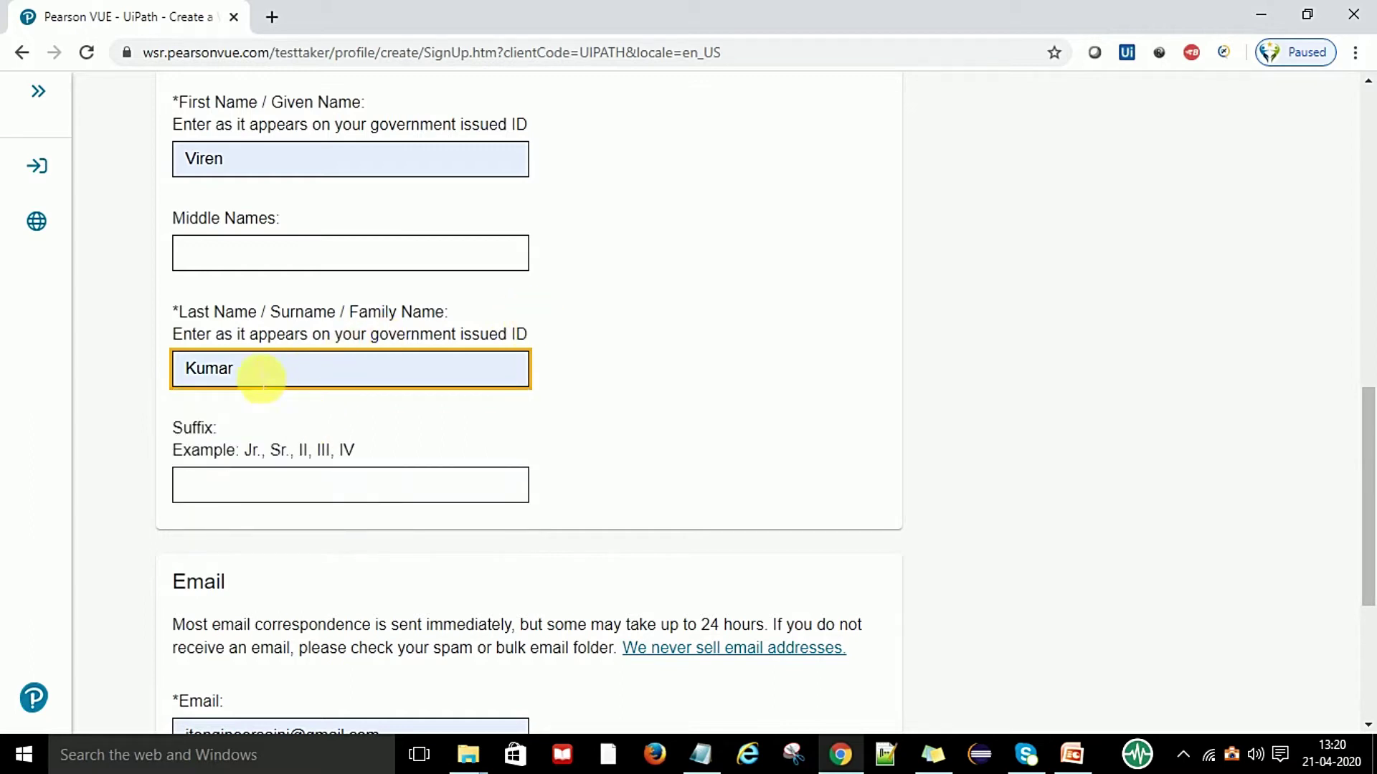
{"action": "left_click_drag", "start_coordinate": [261, 374], "coordinate": [149, 378]}
{"action": "type", "text": "Saini"}
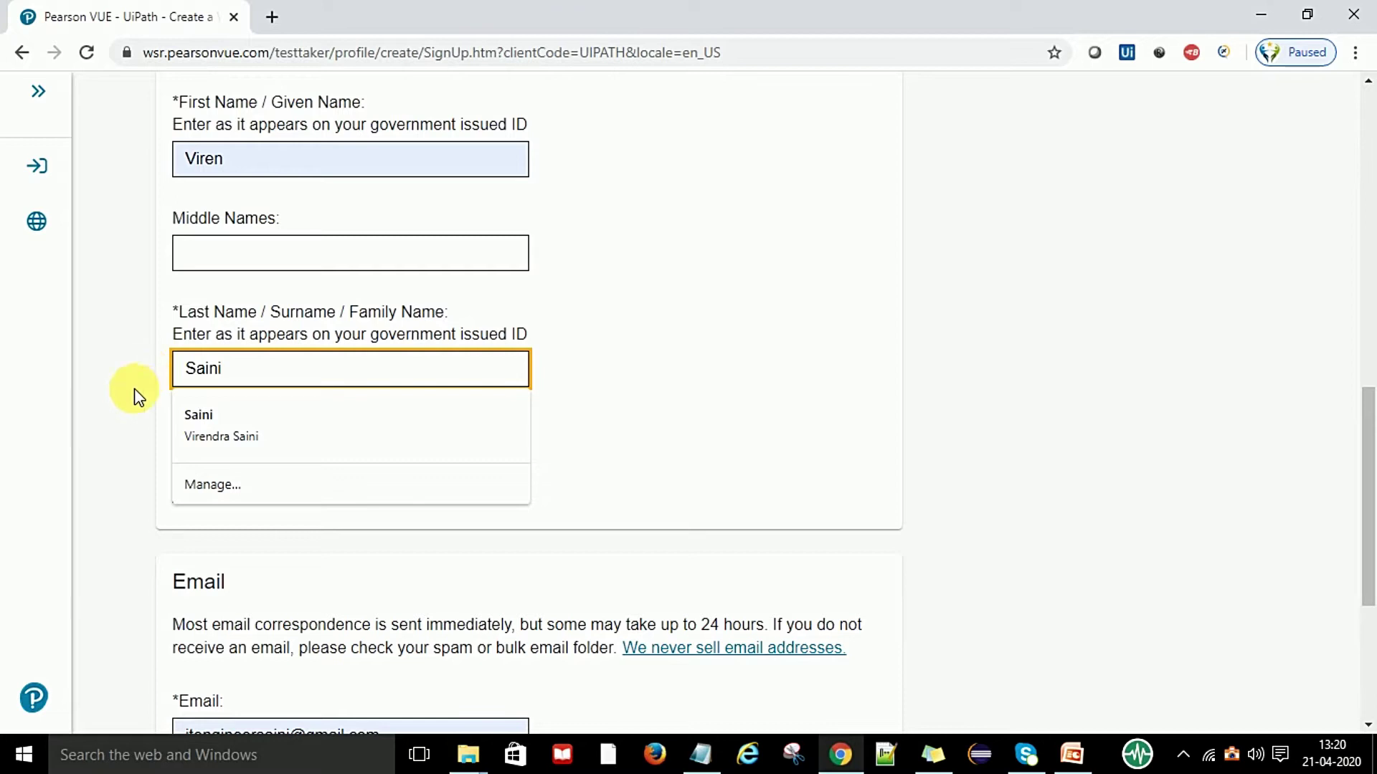
{"action": "key", "text": "Tab"}
{"action": "scroll", "coordinate": [629, 406], "scroll_direction": "down", "scroll_amount": 3}
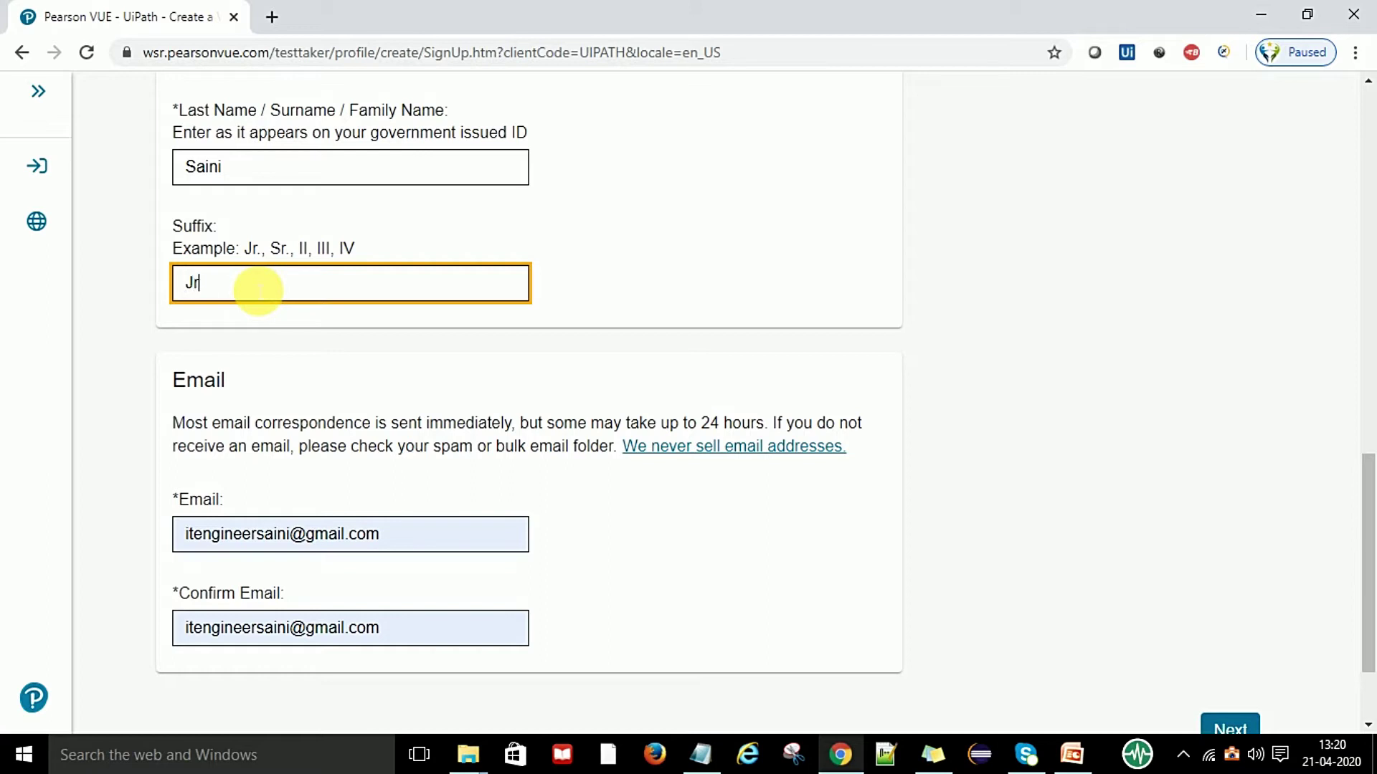
{"action": "left_click", "coordinate": [506, 332]}
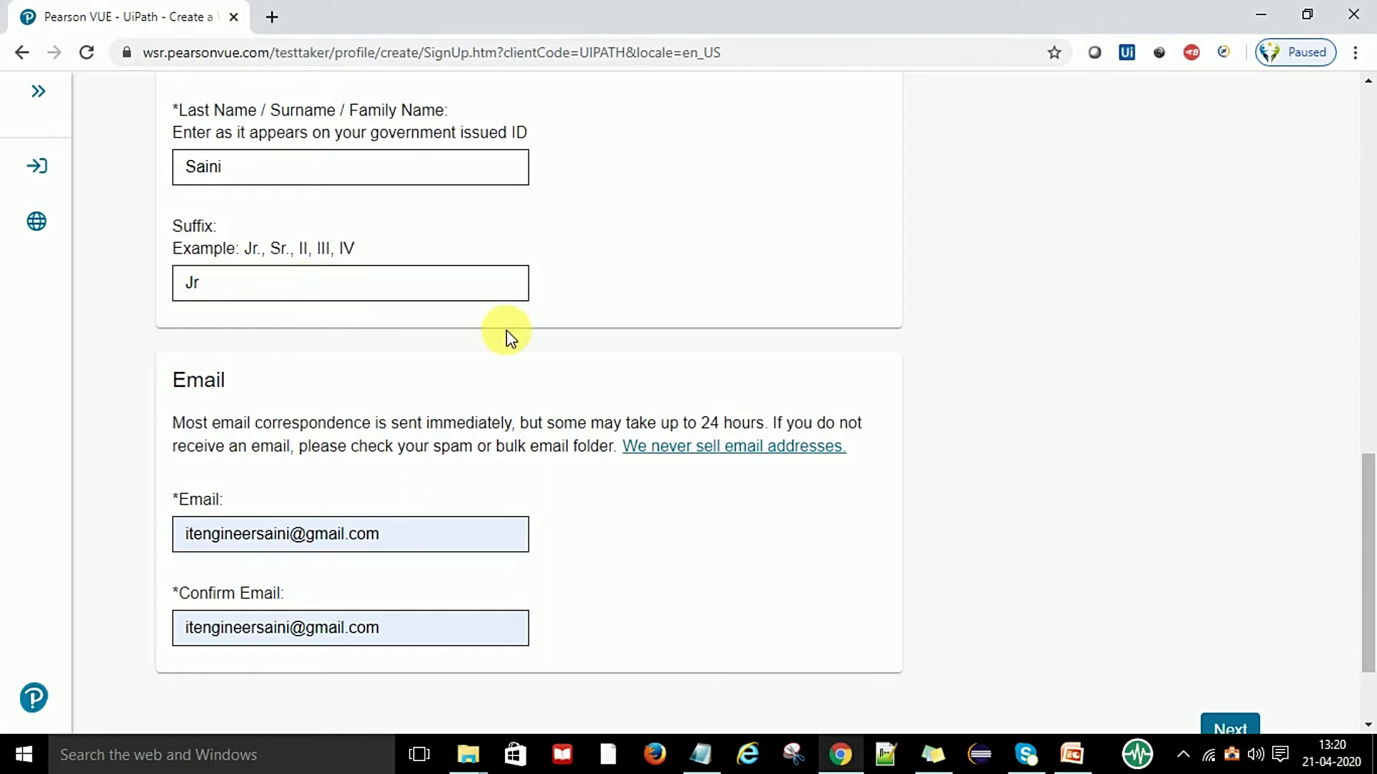
{"action": "scroll", "coordinate": [506, 344], "scroll_direction": "down", "scroll_amount": 2}
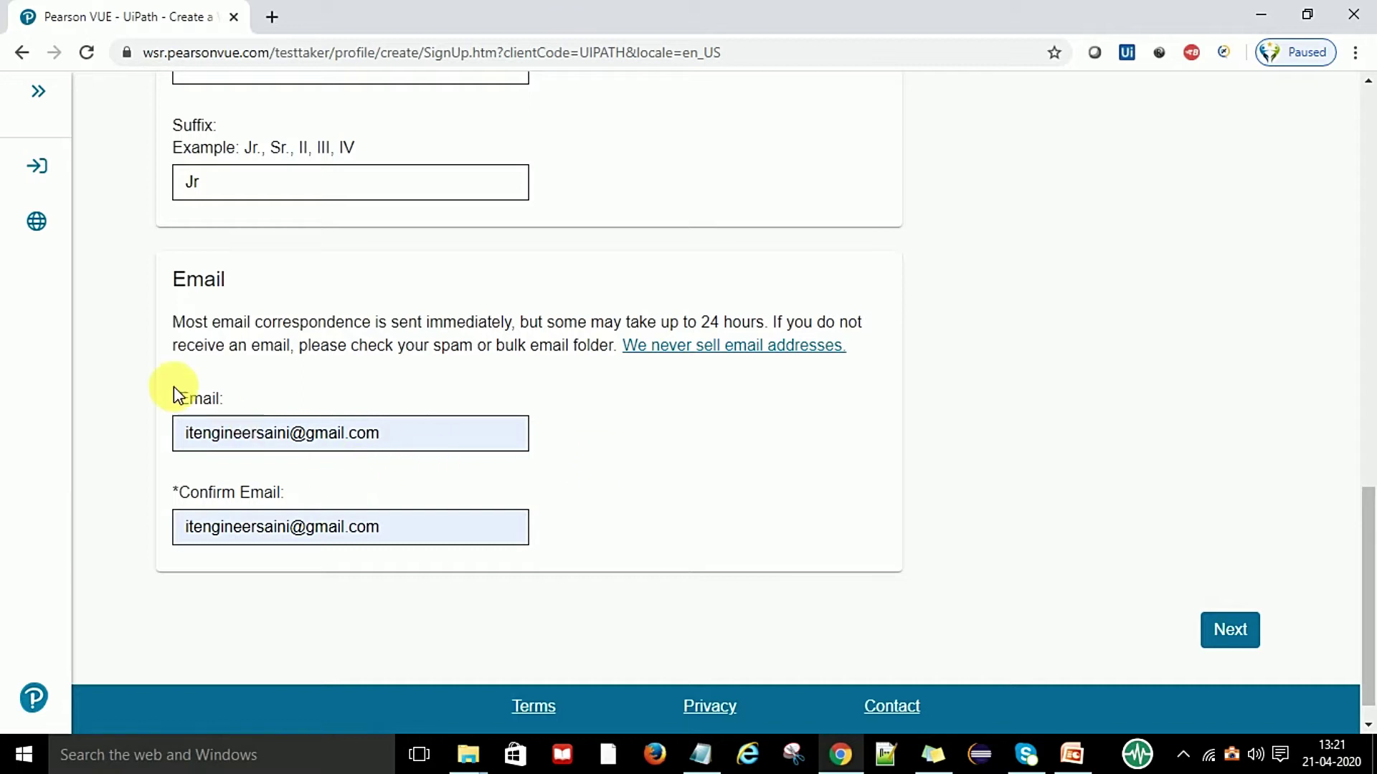
{"action": "left_click", "coordinate": [1242, 640]}
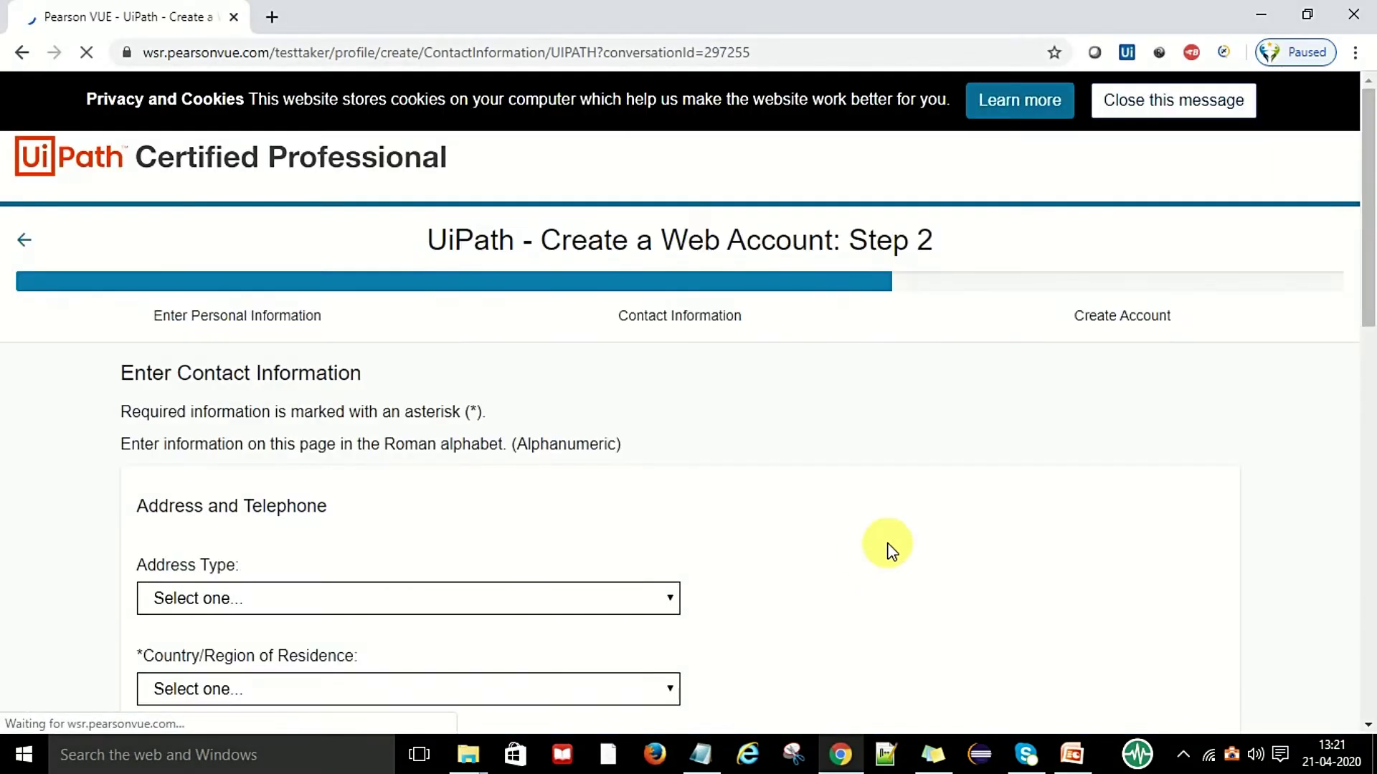
- Set the address type to Home and the country of residence to India
{"action": "scroll", "coordinate": [887, 548], "scroll_direction": "down", "scroll_amount": 3}
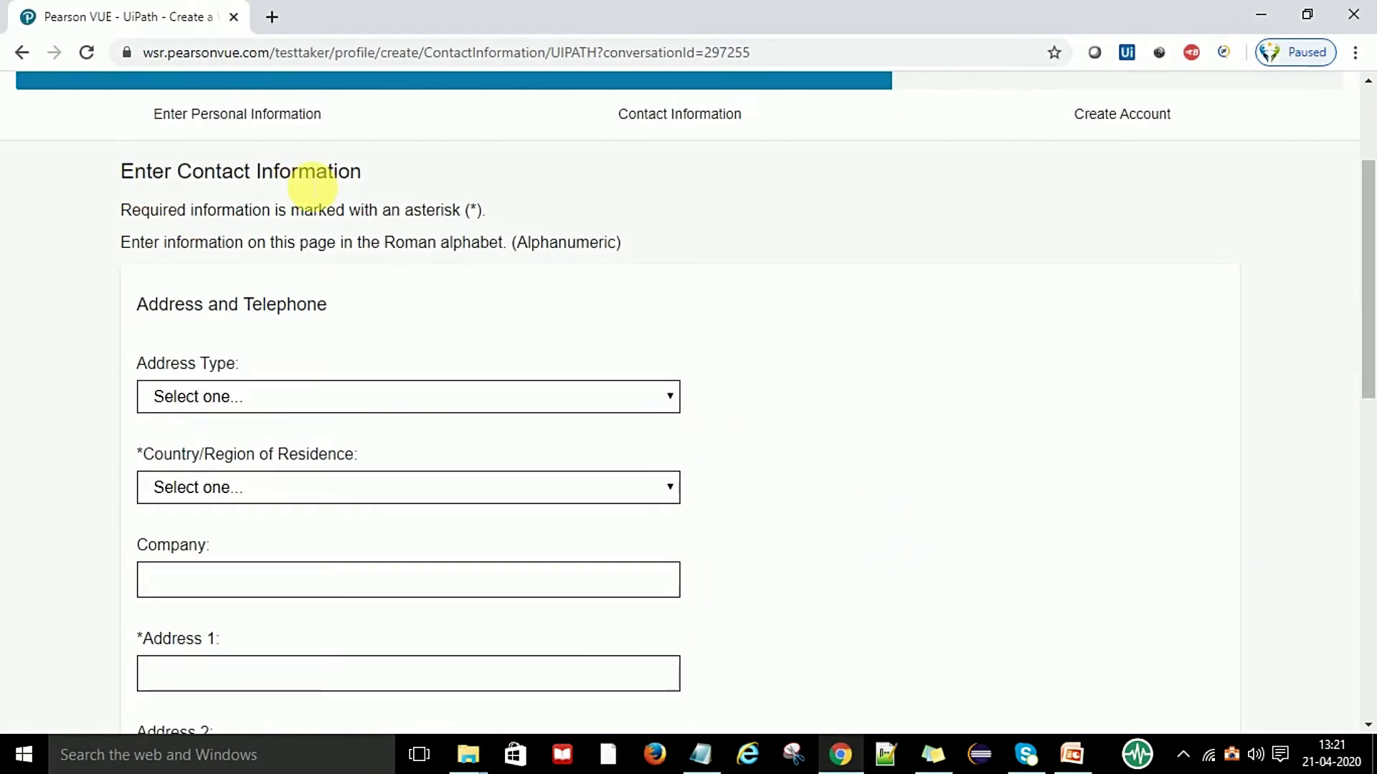
{"action": "scroll", "coordinate": [519, 258], "scroll_direction": "down", "scroll_amount": 3}
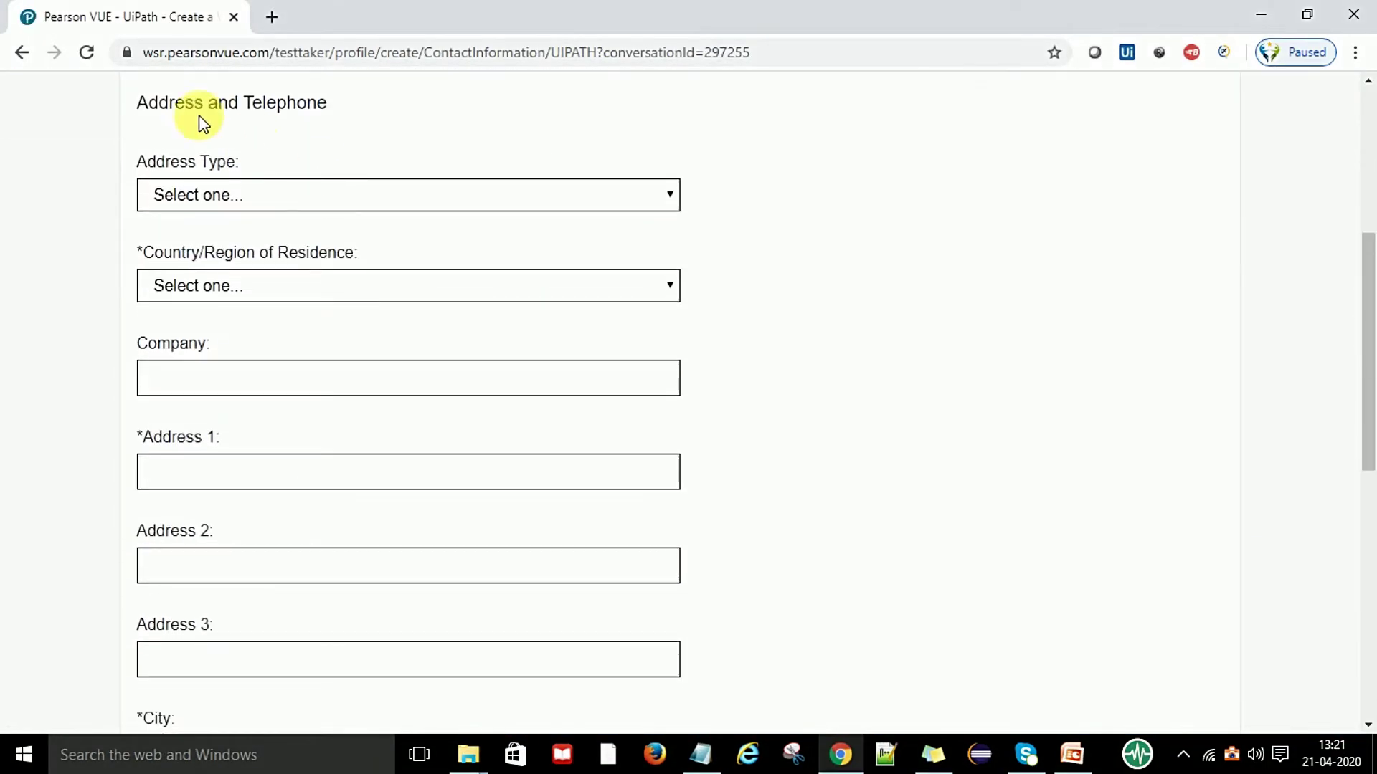
{"action": "left_click", "coordinate": [203, 195]}
{"action": "left_click", "coordinate": [196, 239]}
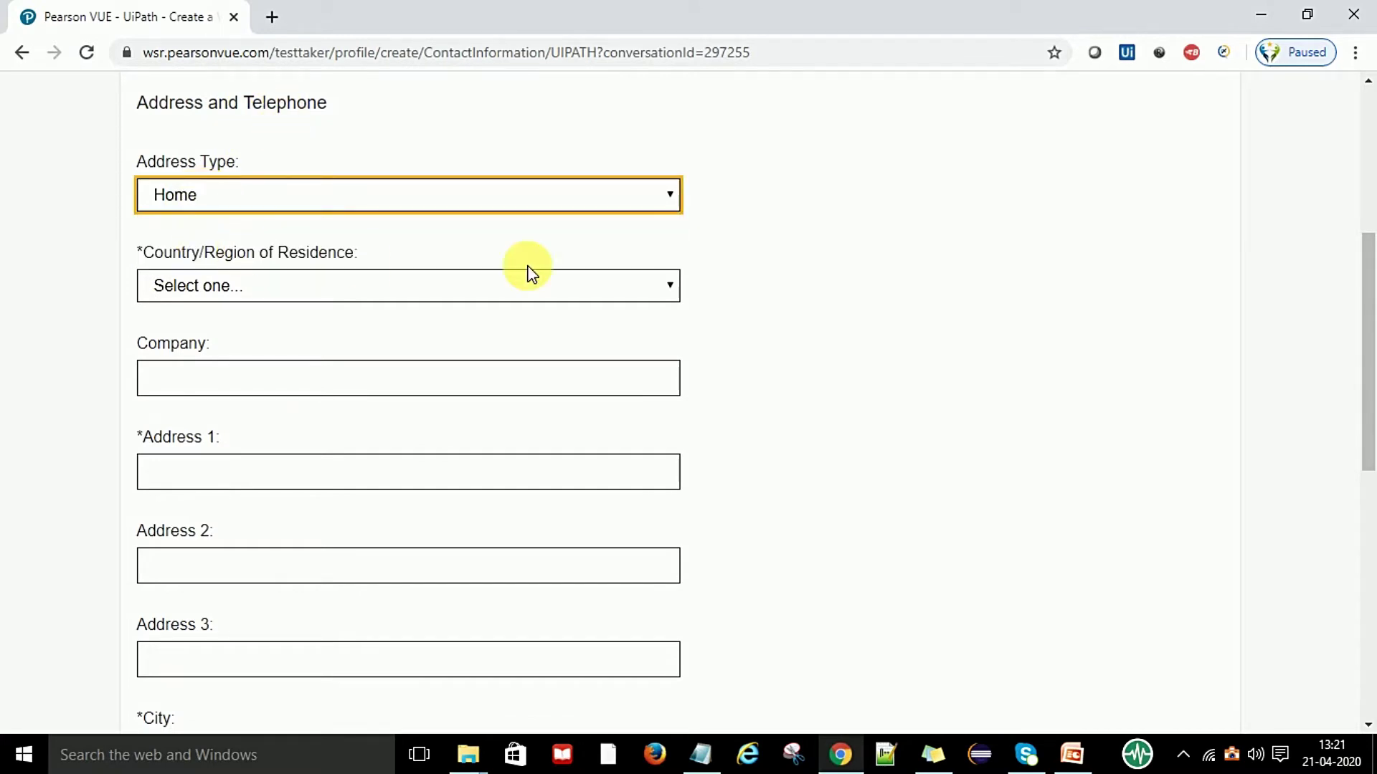
{"action": "left_click", "coordinate": [206, 285]}
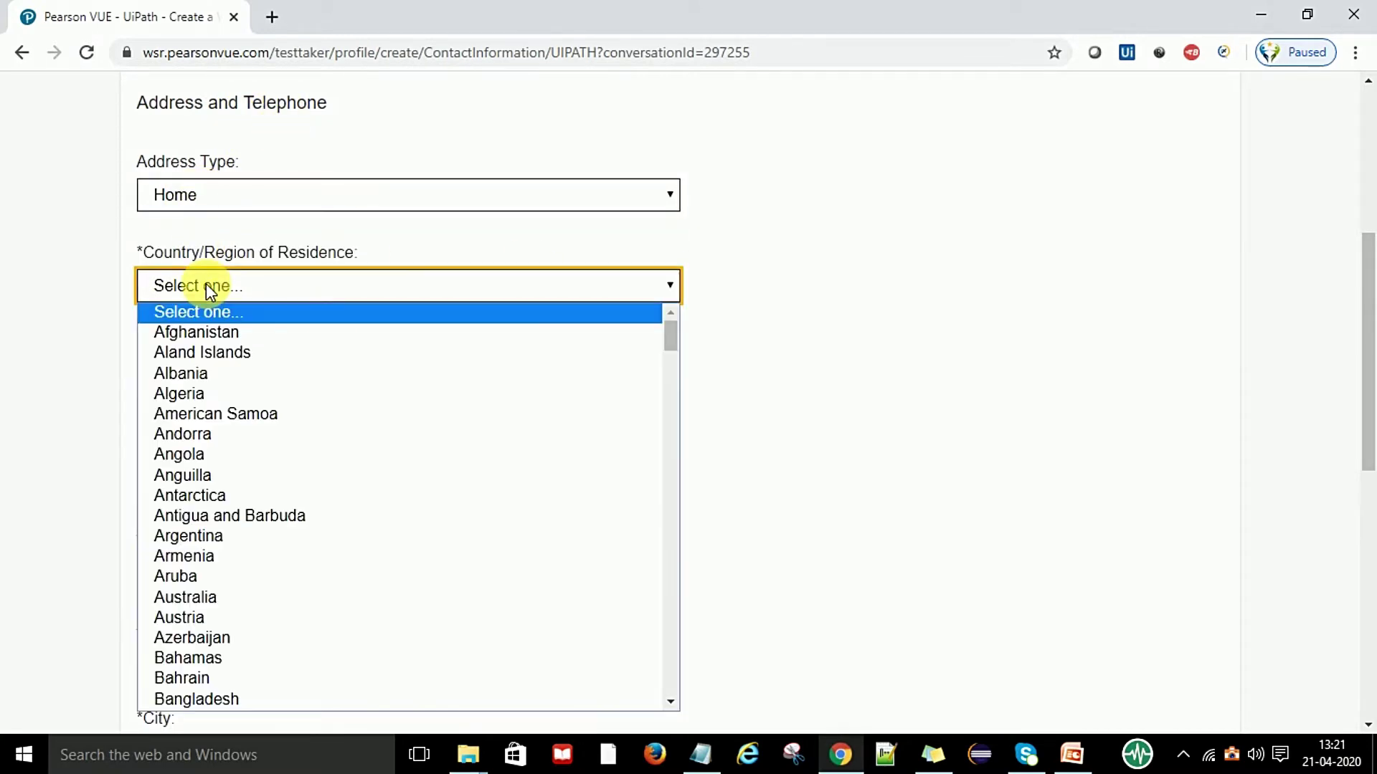
{"action": "key", "text": "i"}
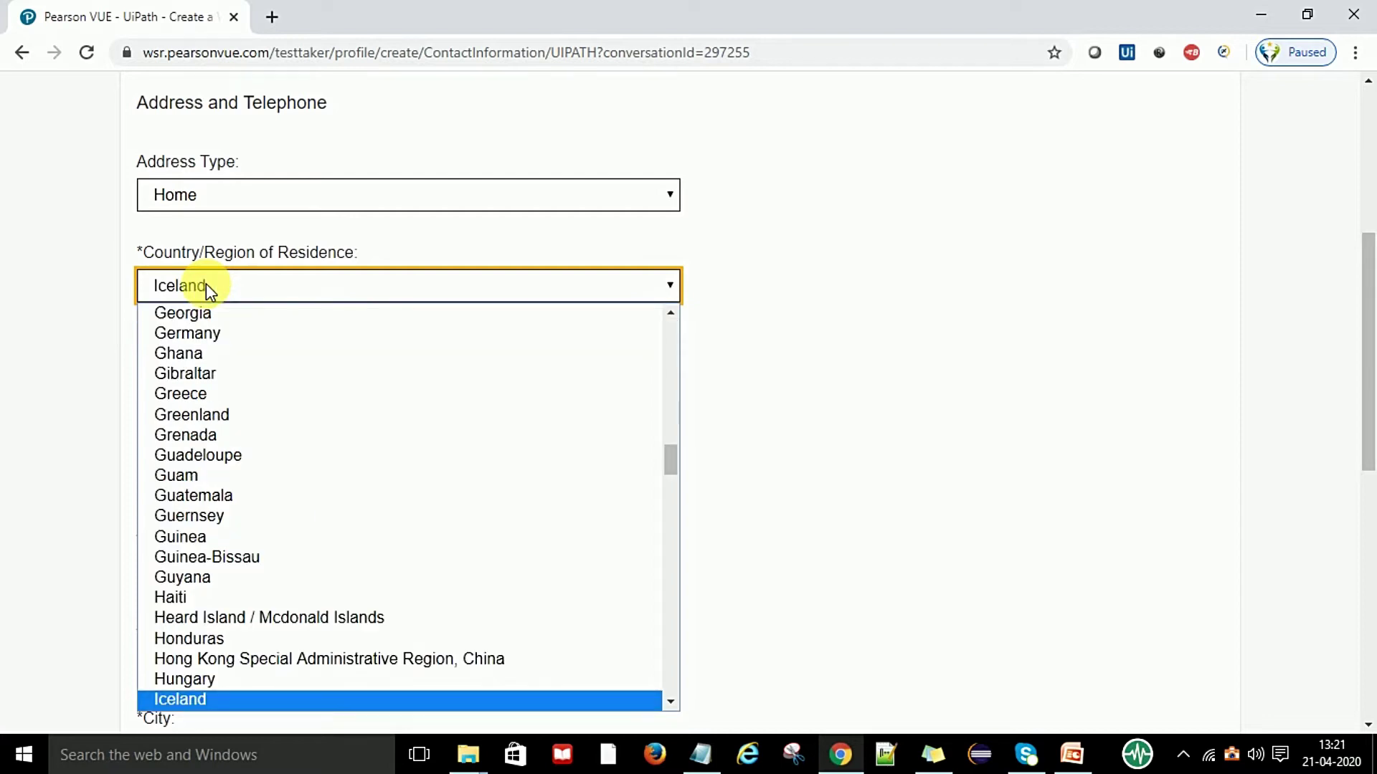
{"action": "key", "text": "Down"}
{"action": "key", "text": "Down"}
{"action": "key", "text": "Up"}
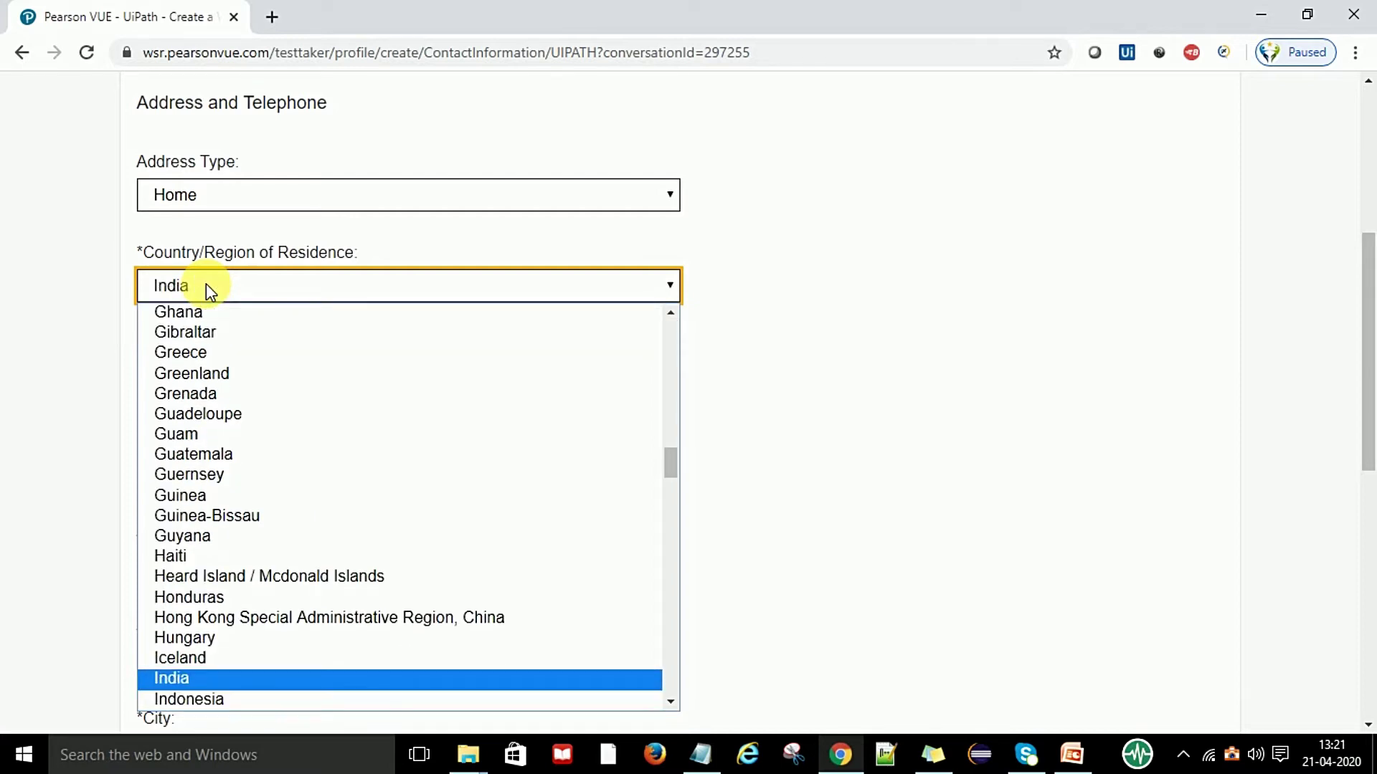
{"action": "key", "text": "Return"}
{"action": "scroll", "coordinate": [756, 390], "scroll_direction": "down", "scroll_amount": 3}
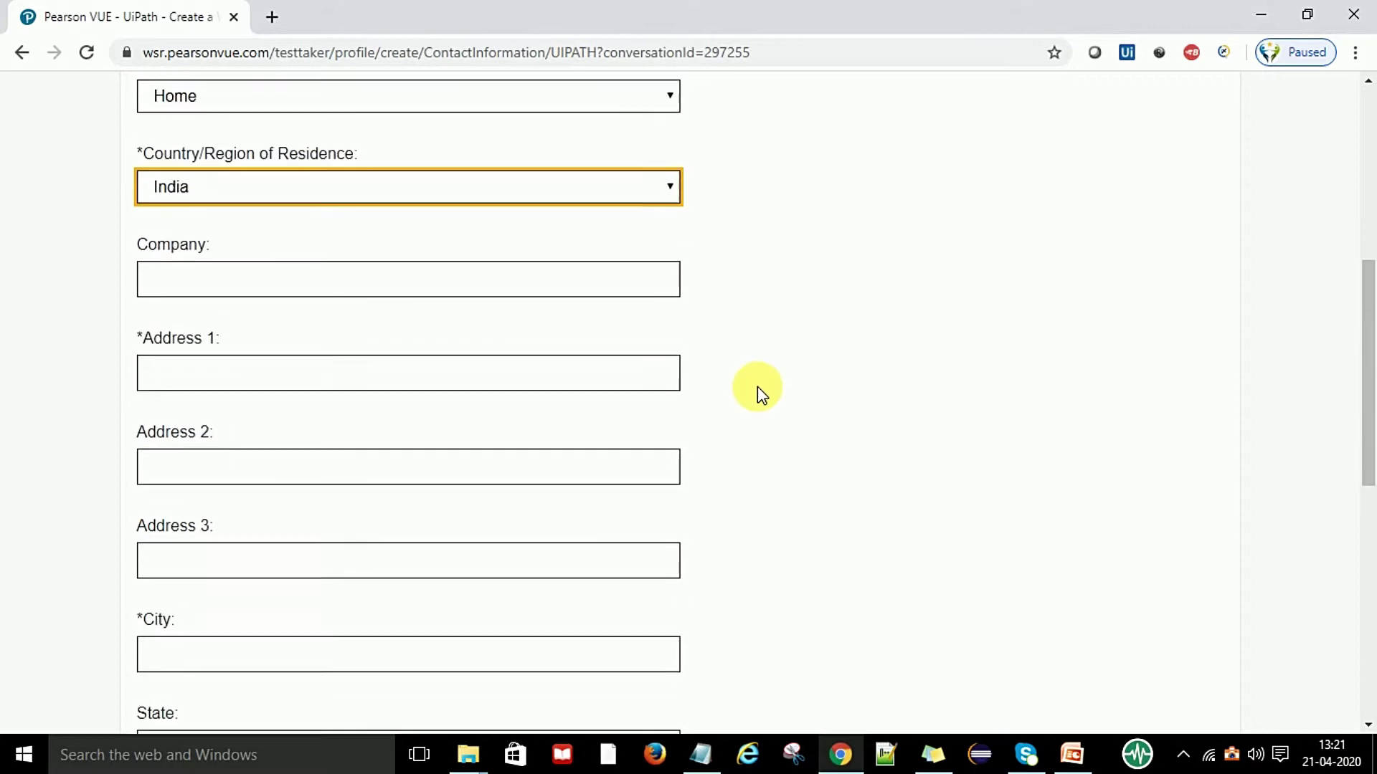
- Enter company Xyz and the first address line, then autofill city, state and PIN code
{"action": "left_click", "coordinate": [202, 179]}
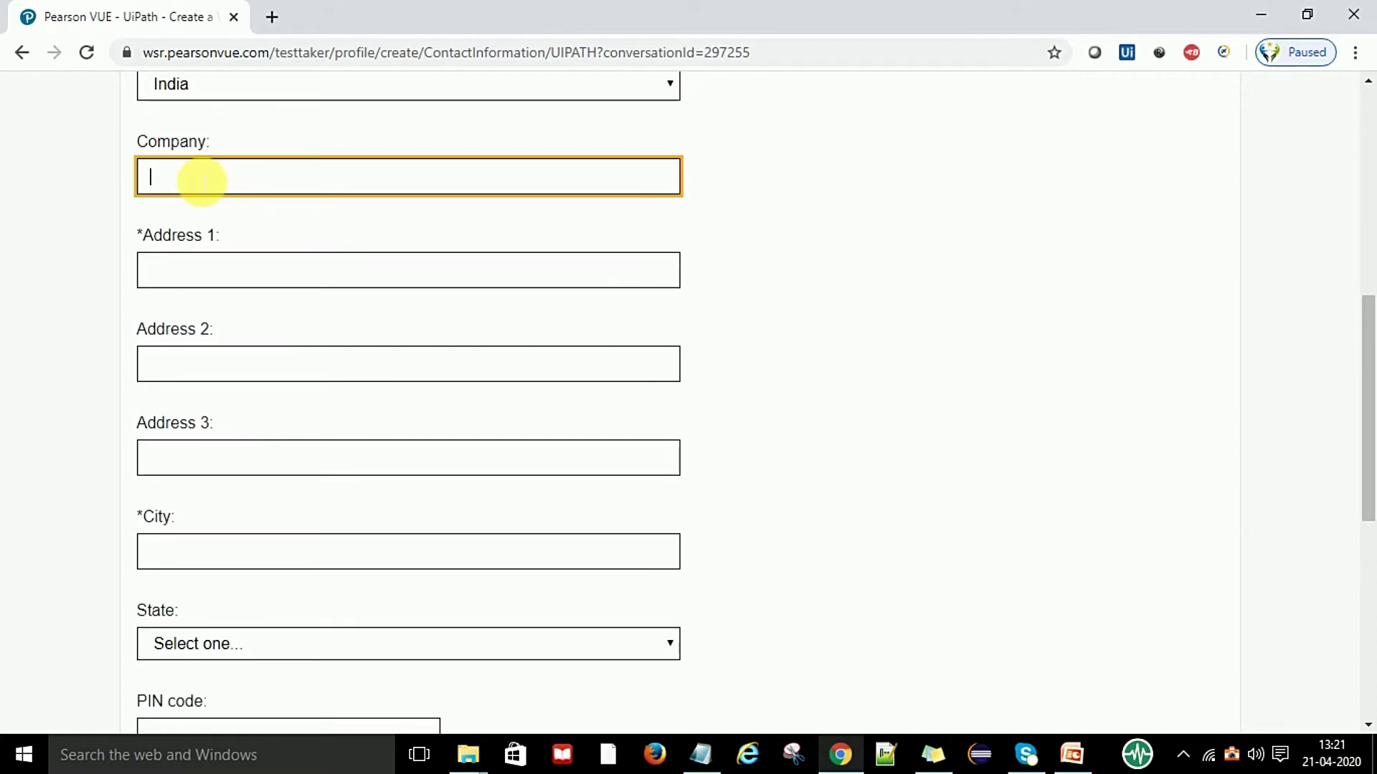
{"action": "type", "text": "?"}
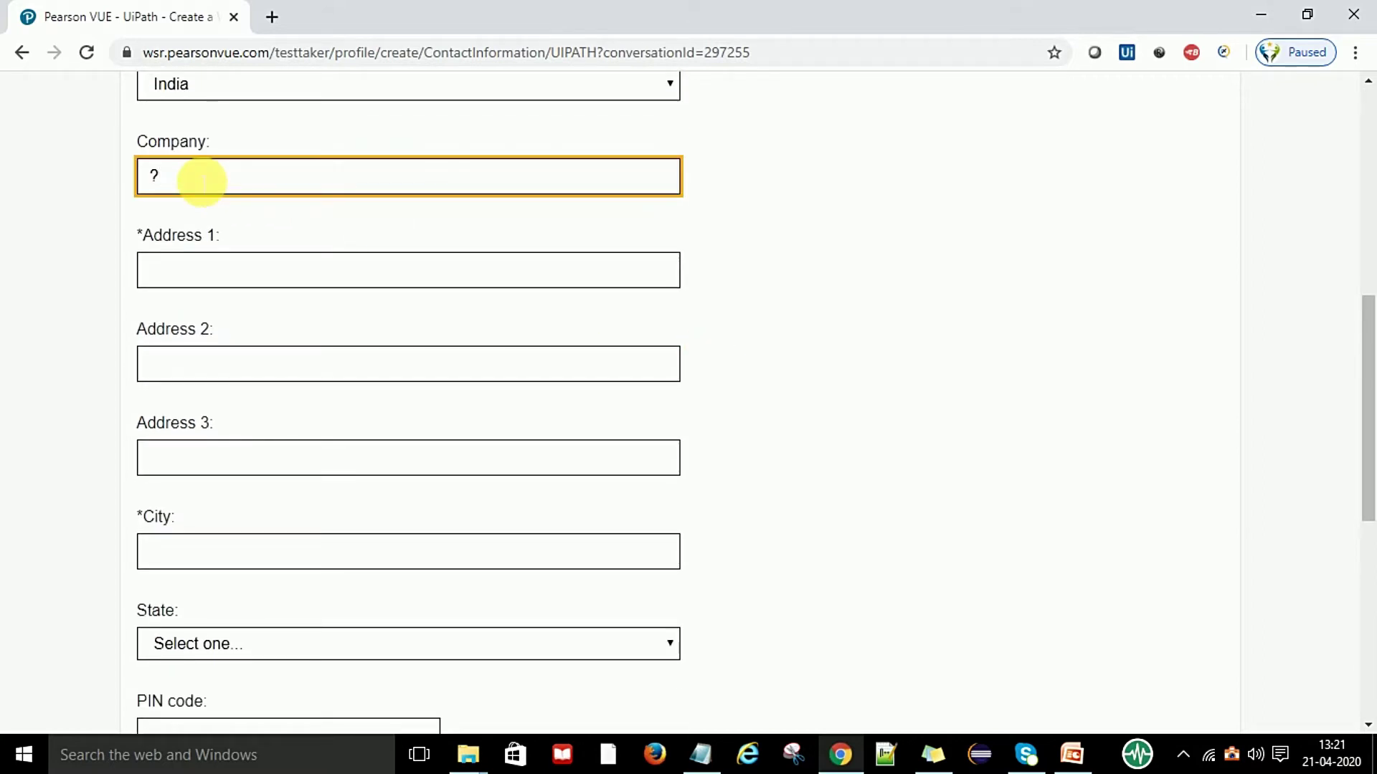
{"action": "type", "text": "?"}
{"action": "left_click", "coordinate": [216, 287]}
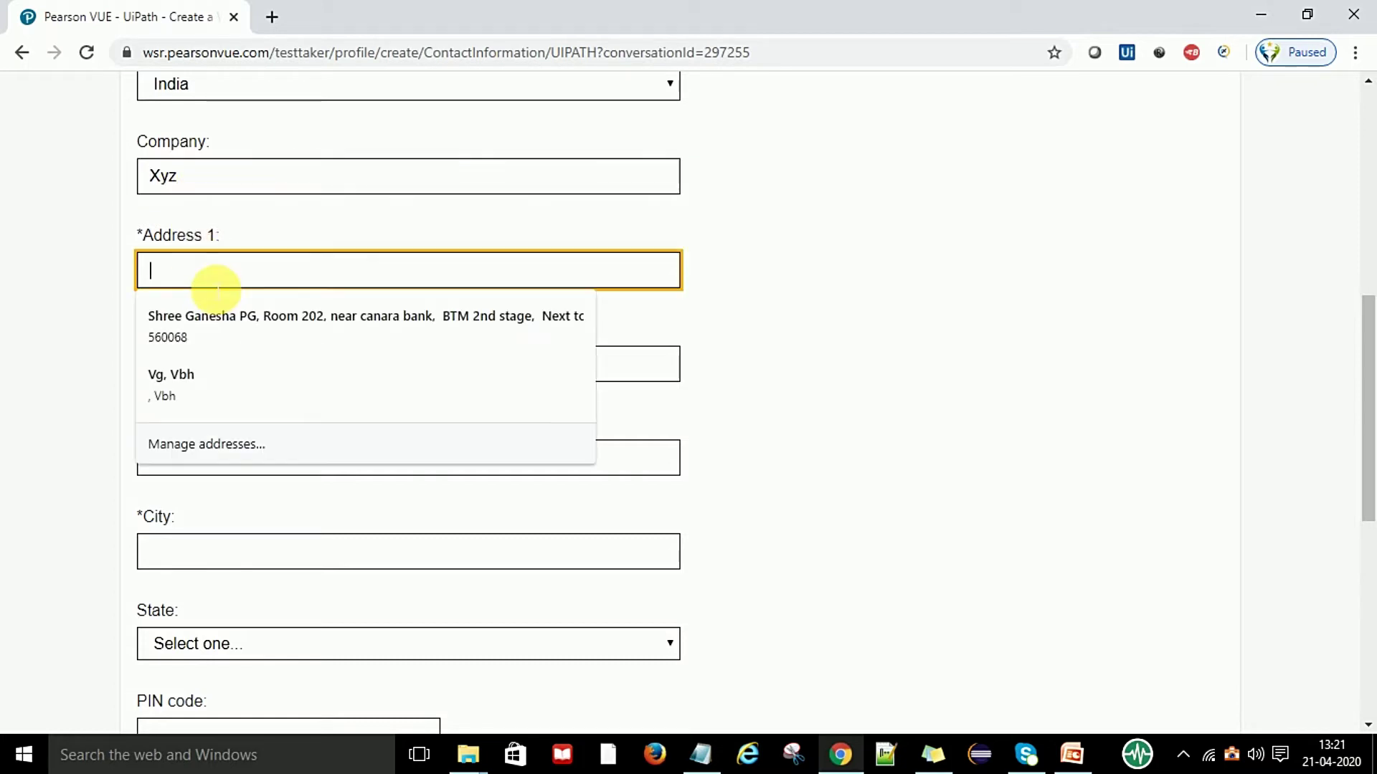
{"action": "type", "text": "b"}
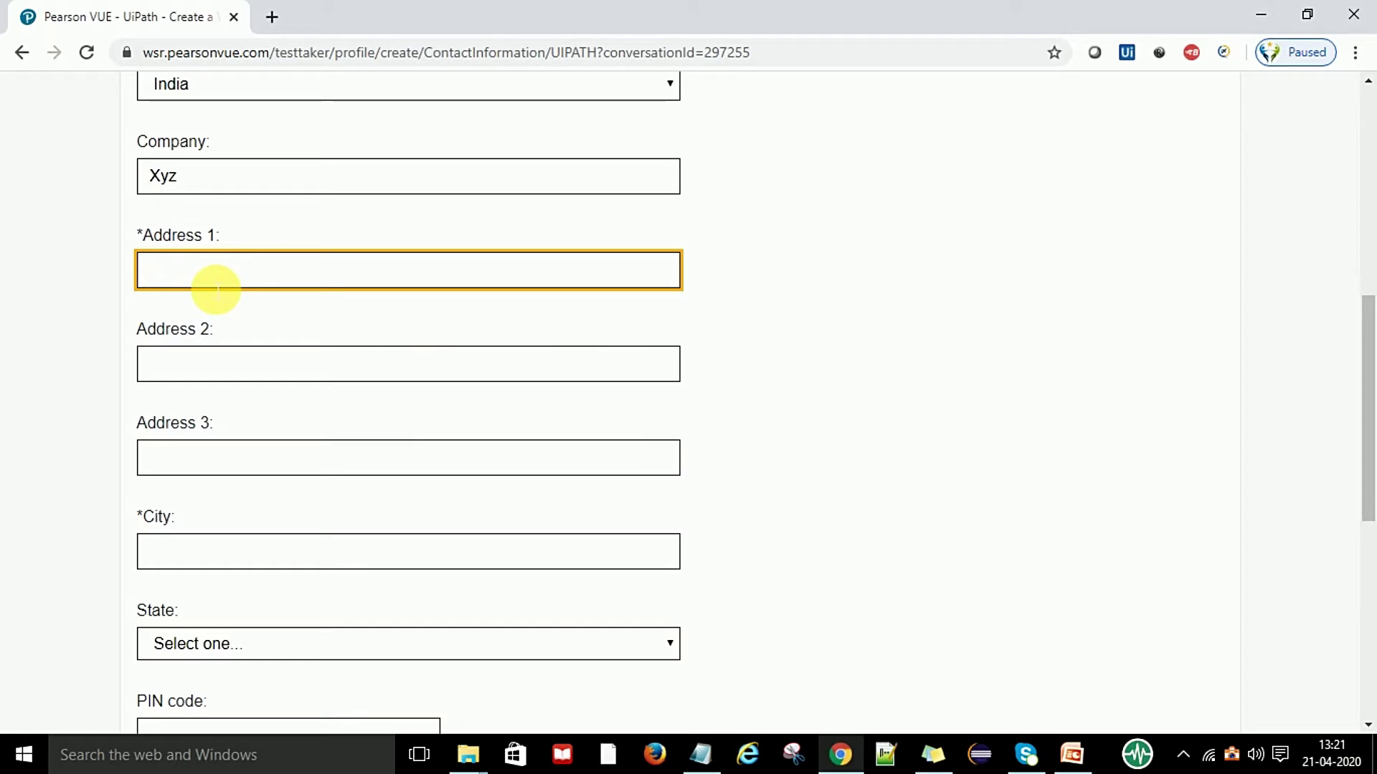
{"action": "type", "text": "ss brd"}
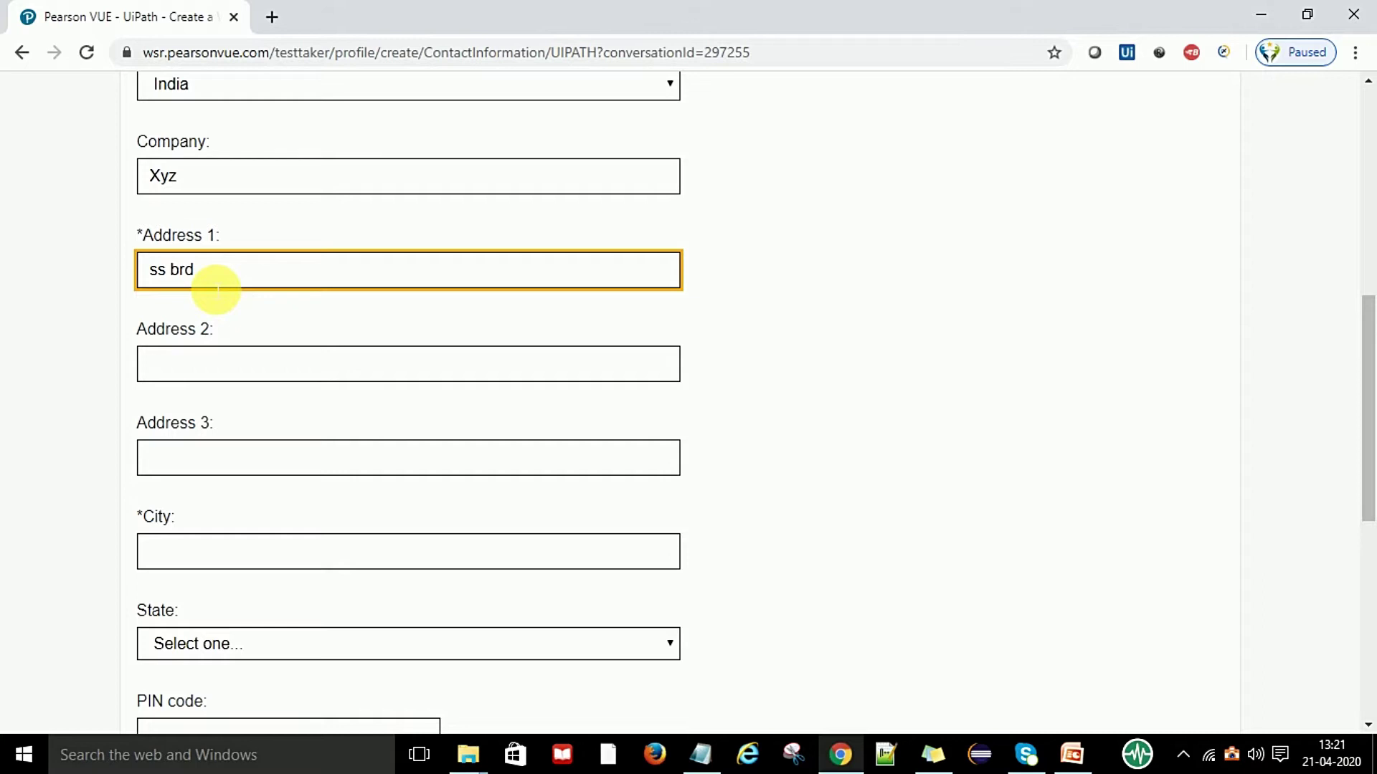
{"action": "scroll", "coordinate": [211, 387], "scroll_direction": "down", "scroll_amount": 1}
{"action": "scroll", "coordinate": [413, 418], "scroll_direction": "down", "scroll_amount": 1}
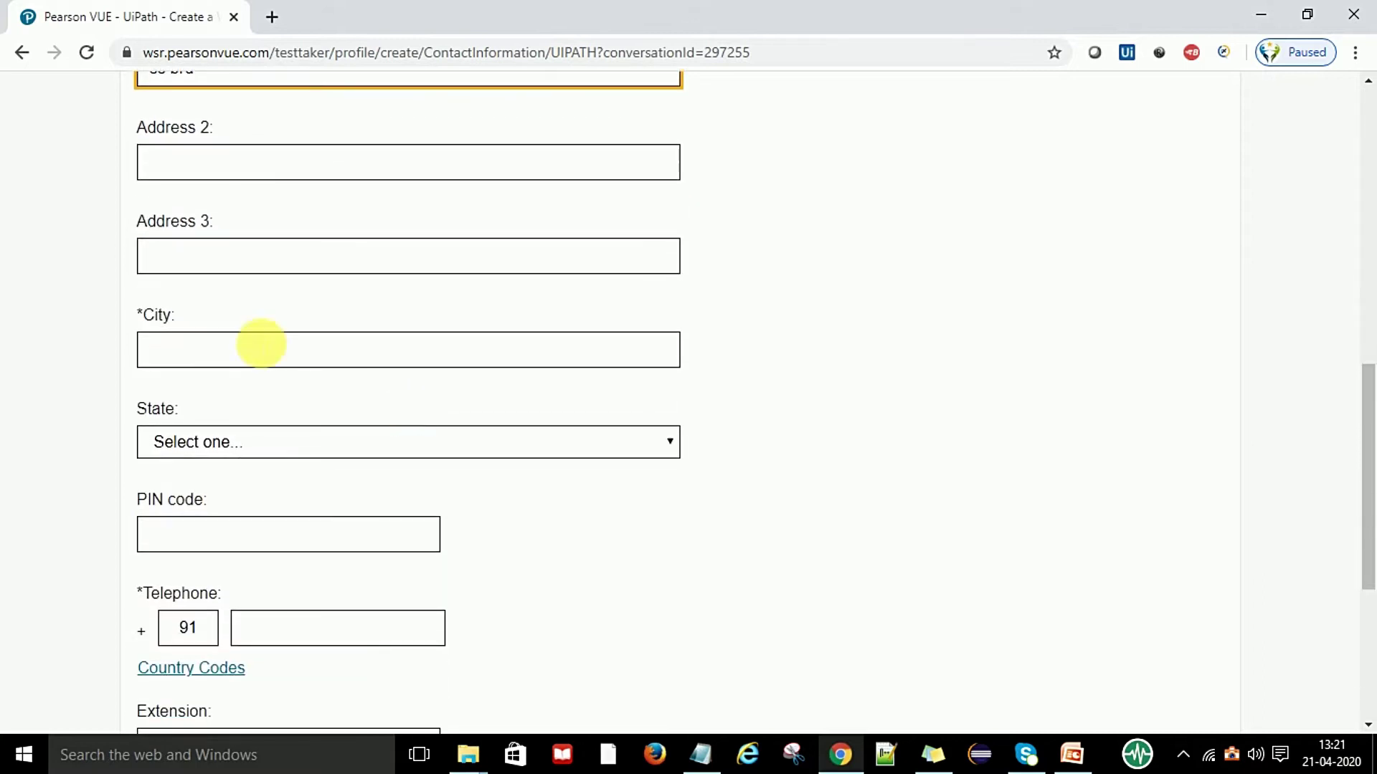
{"action": "left_click", "coordinate": [234, 347]}
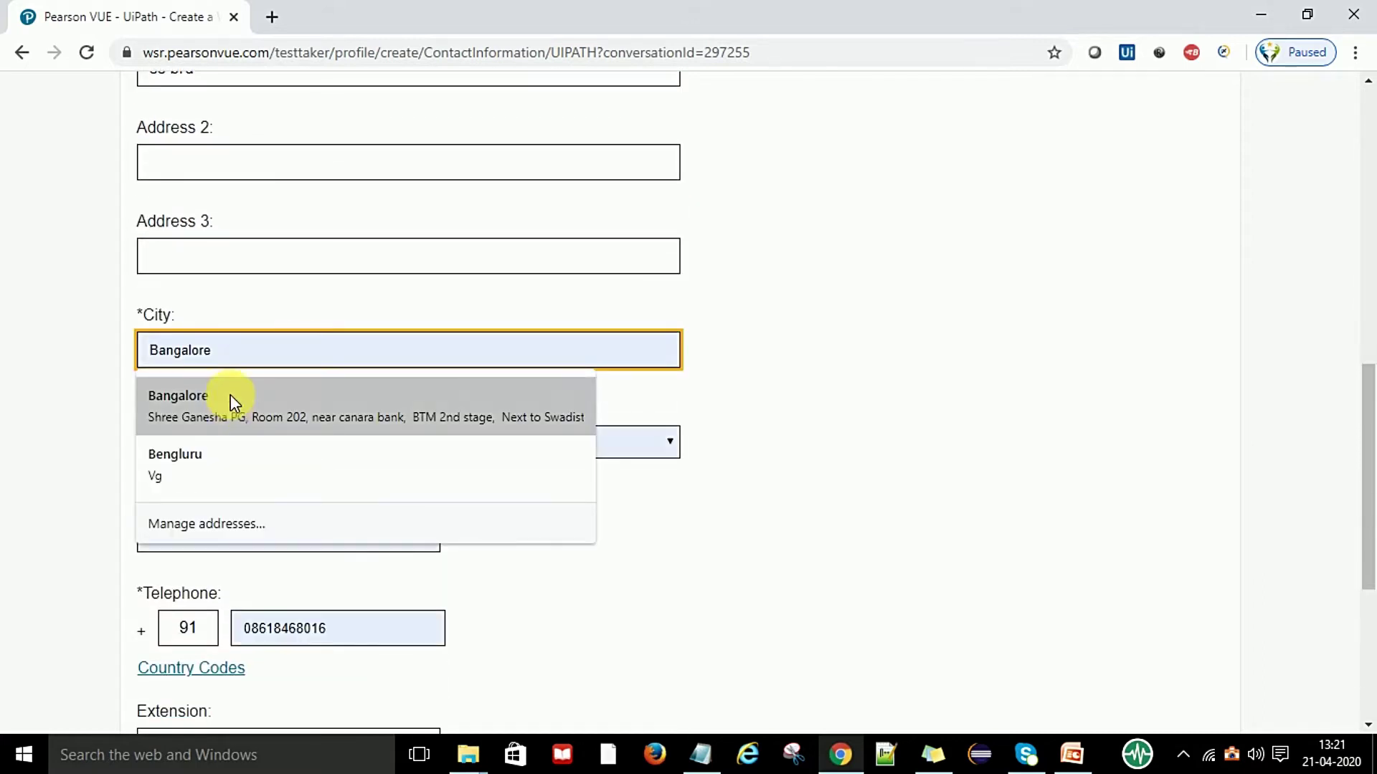
{"action": "left_click", "coordinate": [192, 458]}
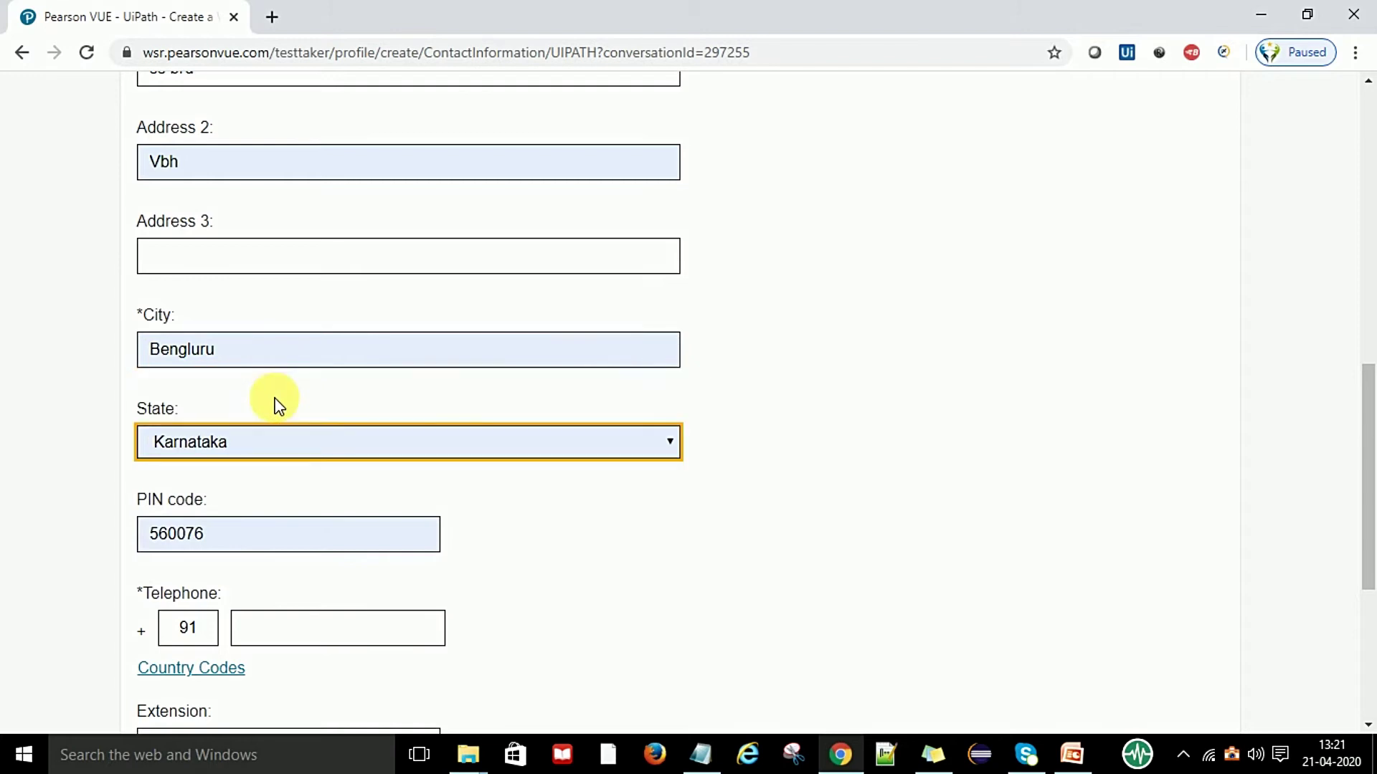
- Autofill the telephone number from saved details and submit the contact information
{"action": "scroll", "coordinate": [265, 380], "scroll_direction": "down", "scroll_amount": 2}
{"action": "scroll", "coordinate": [549, 358], "scroll_direction": "down", "scroll_amount": 1}
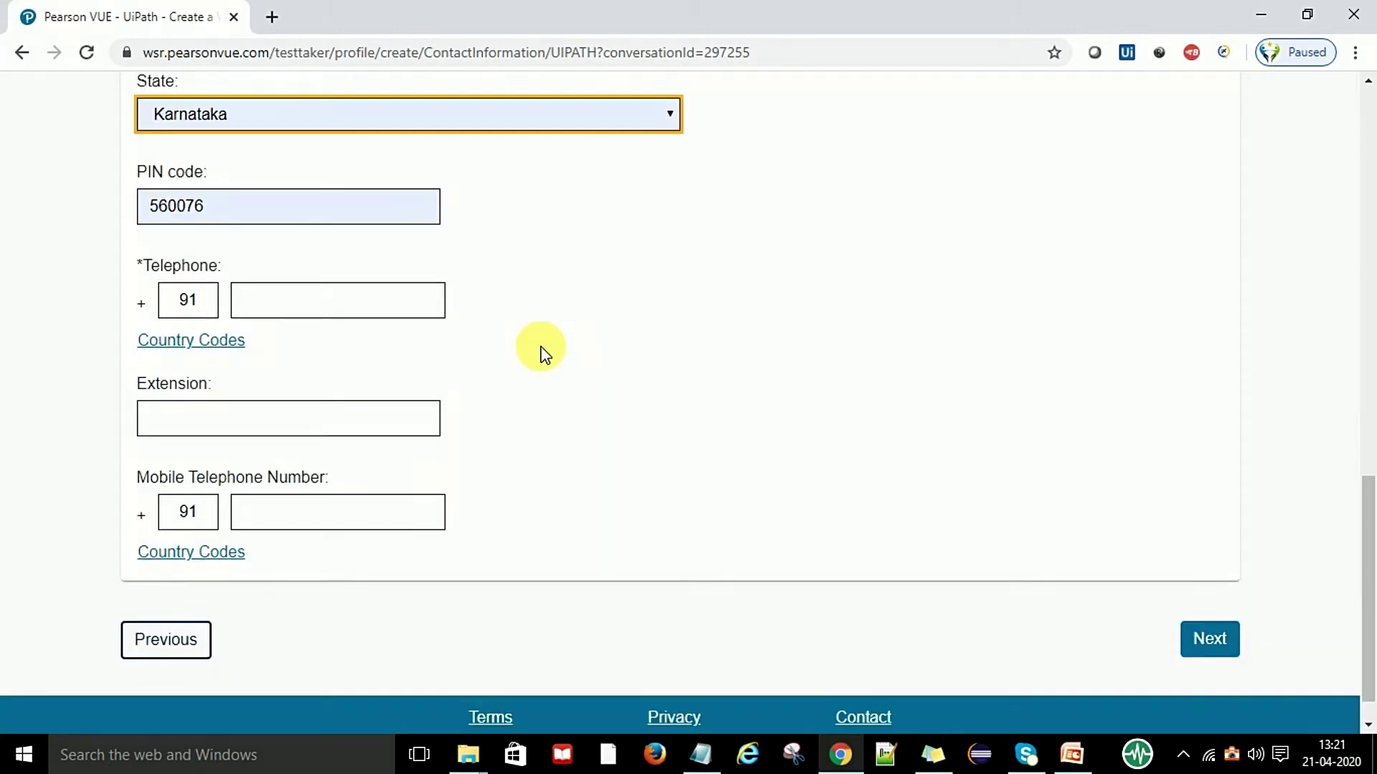
{"action": "scroll", "coordinate": [541, 347], "scroll_direction": "down", "scroll_amount": 1}
{"action": "left_click", "coordinate": [273, 265]}
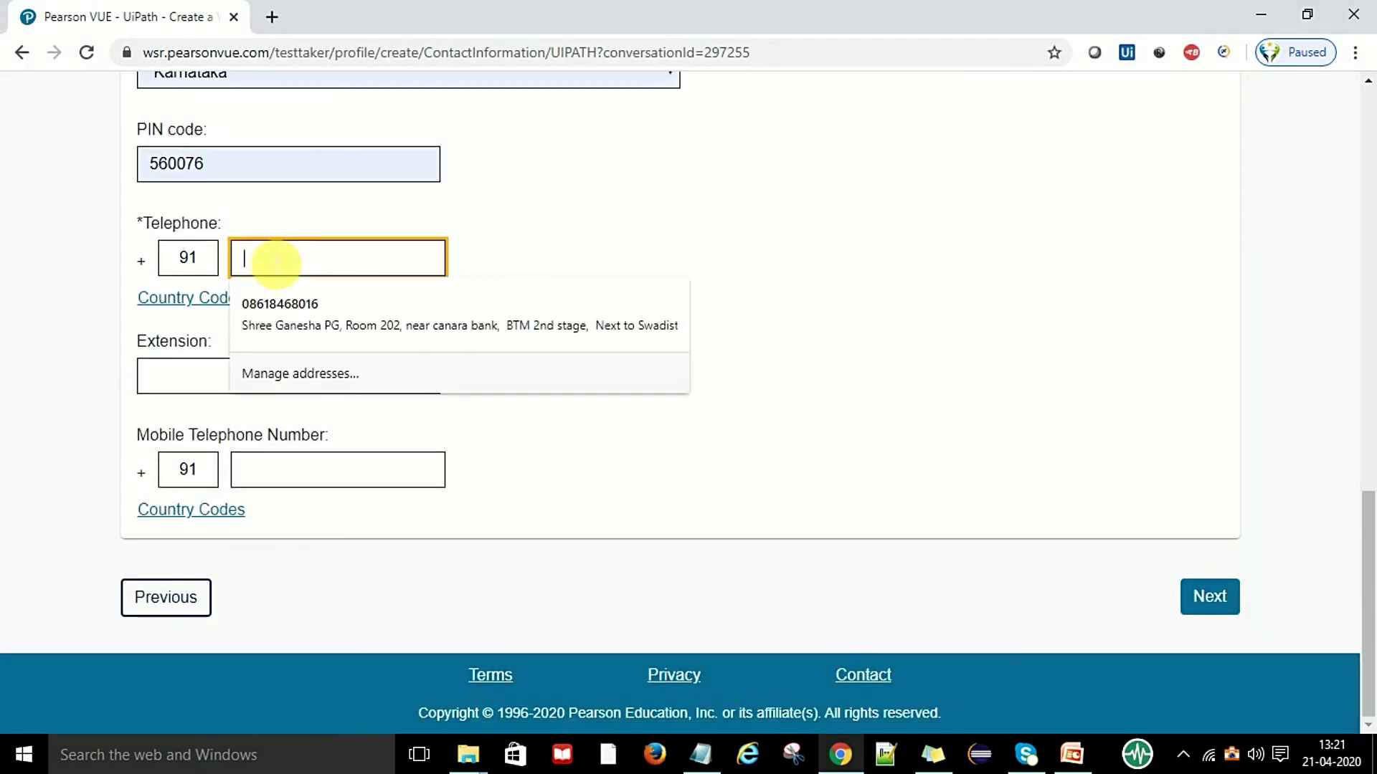
{"action": "left_click", "coordinate": [299, 316]}
{"action": "key", "text": "Tab"}
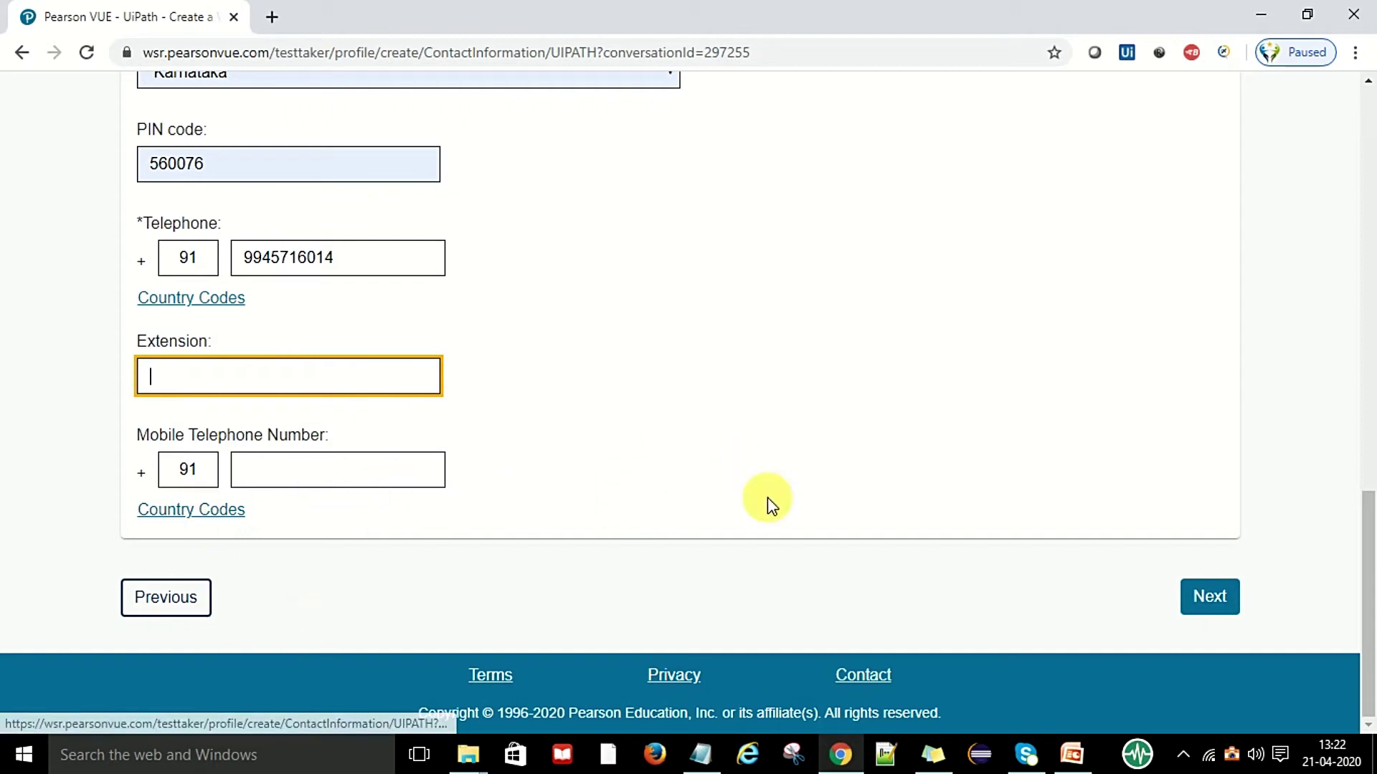
{"action": "left_click", "coordinate": [1209, 595]}
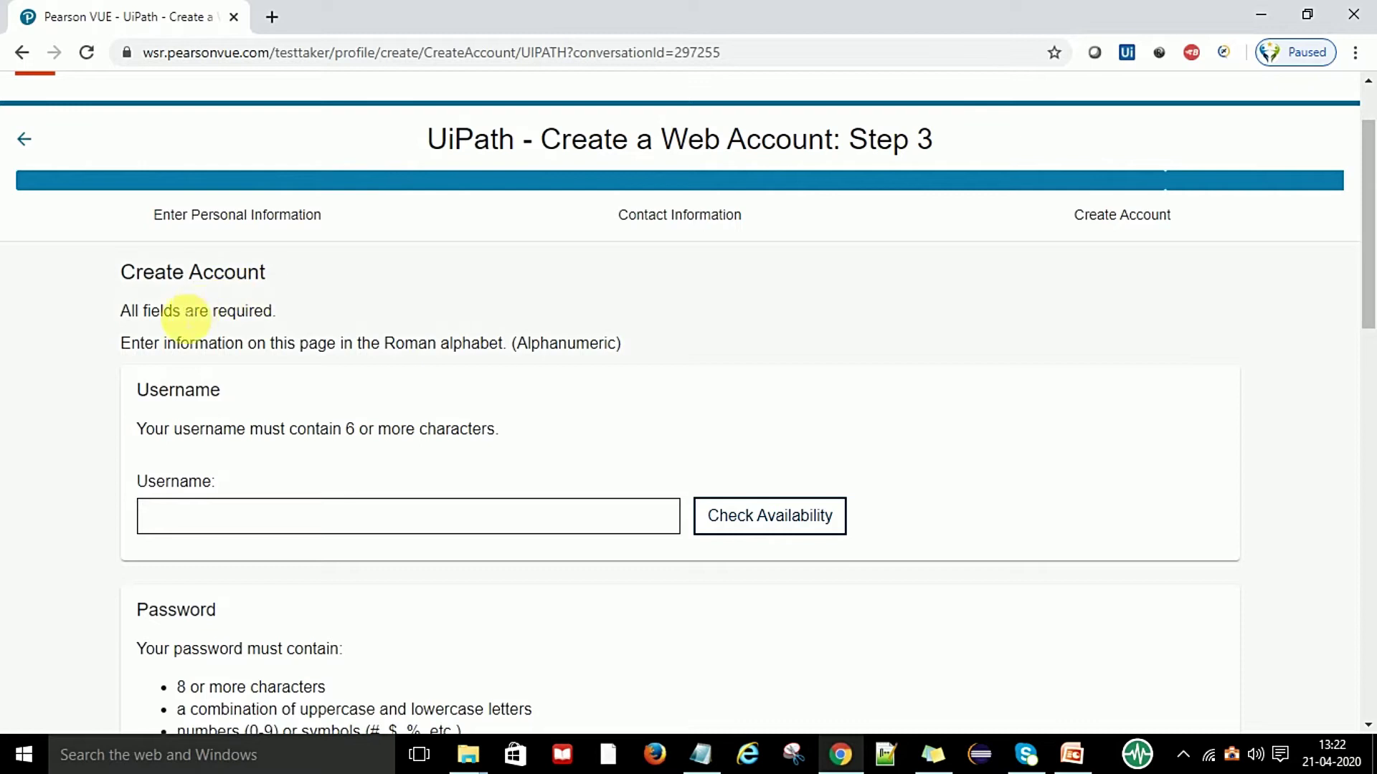
- Enter an available username and type and confirm a strong password
{"action": "scroll", "coordinate": [305, 321], "scroll_direction": "down", "scroll_amount": 1}
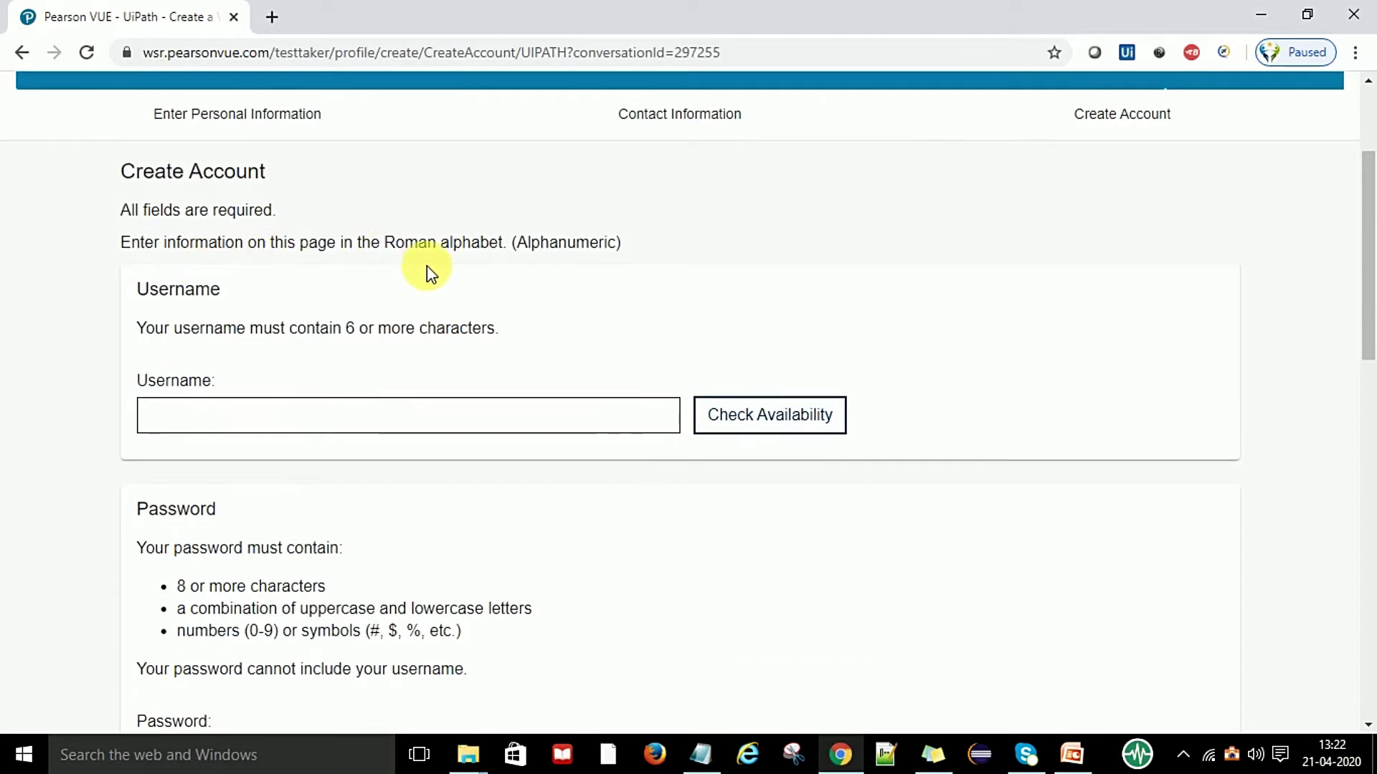
{"action": "scroll", "coordinate": [354, 301], "scroll_direction": "down", "scroll_amount": 1}
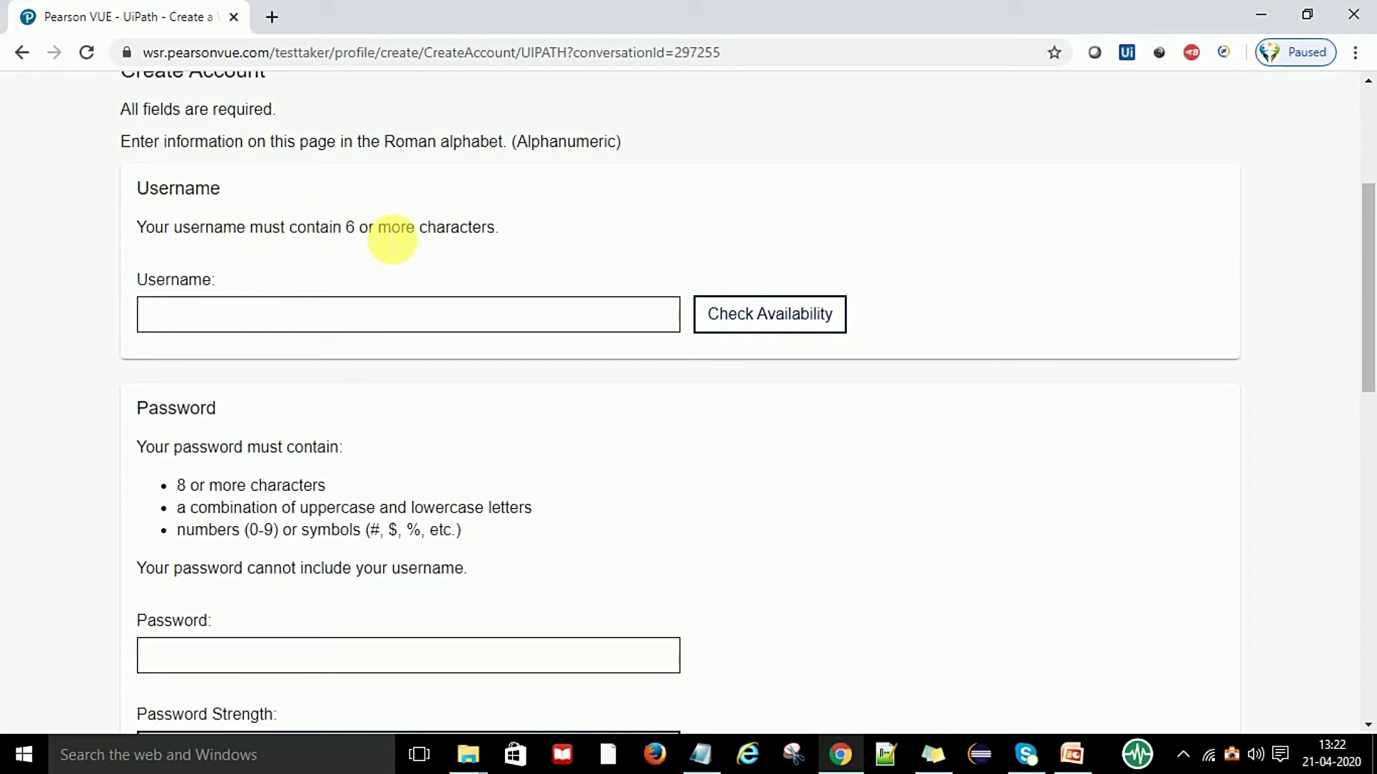
{"action": "left_click", "coordinate": [258, 325]}
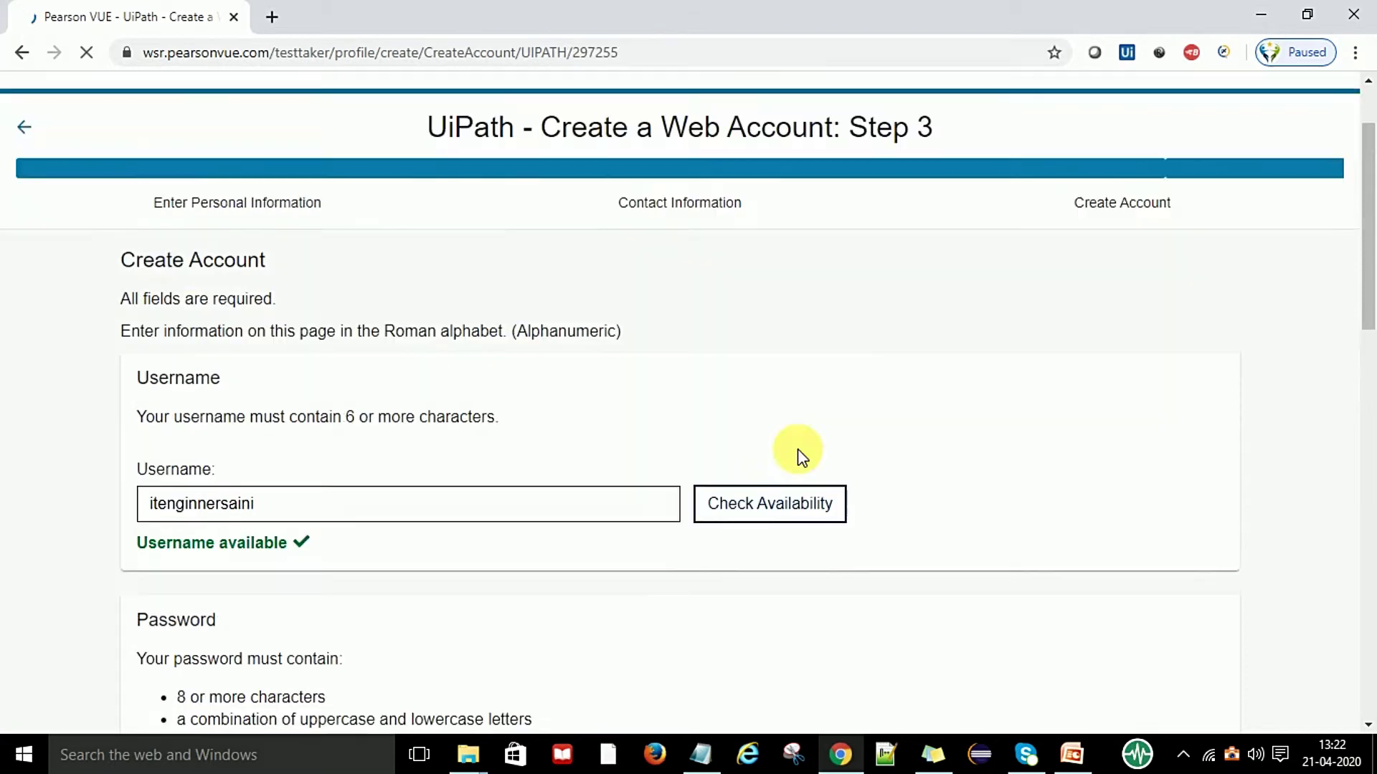
{"action": "scroll", "coordinate": [298, 477], "scroll_direction": "down", "scroll_amount": 1}
{"action": "scroll", "coordinate": [754, 431], "scroll_direction": "down", "scroll_amount": 2}
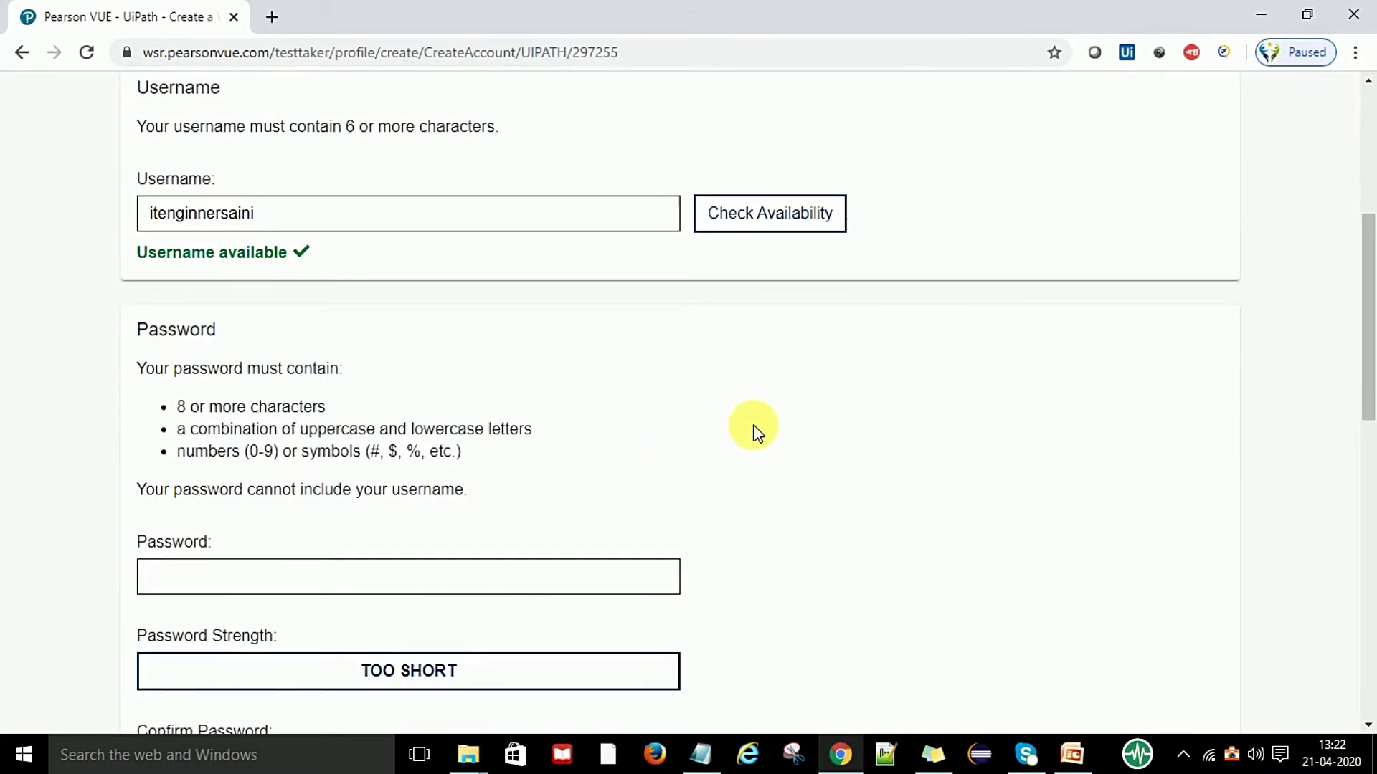
{"action": "scroll", "coordinate": [557, 489], "scroll_direction": "down", "scroll_amount": 3}
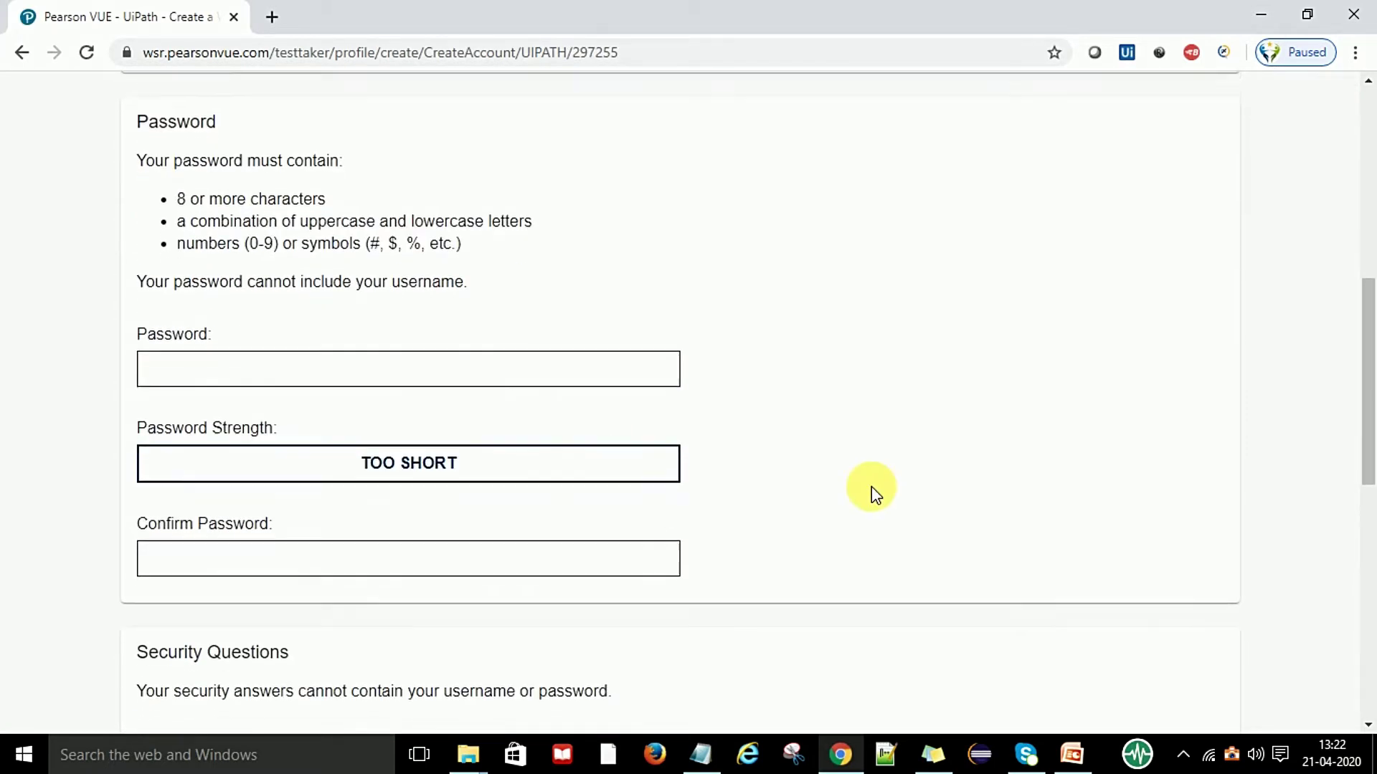
{"action": "scroll", "coordinate": [873, 492], "scroll_direction": "down", "scroll_amount": 1}
{"action": "scroll", "coordinate": [355, 462], "scroll_direction": "down", "scroll_amount": 1}
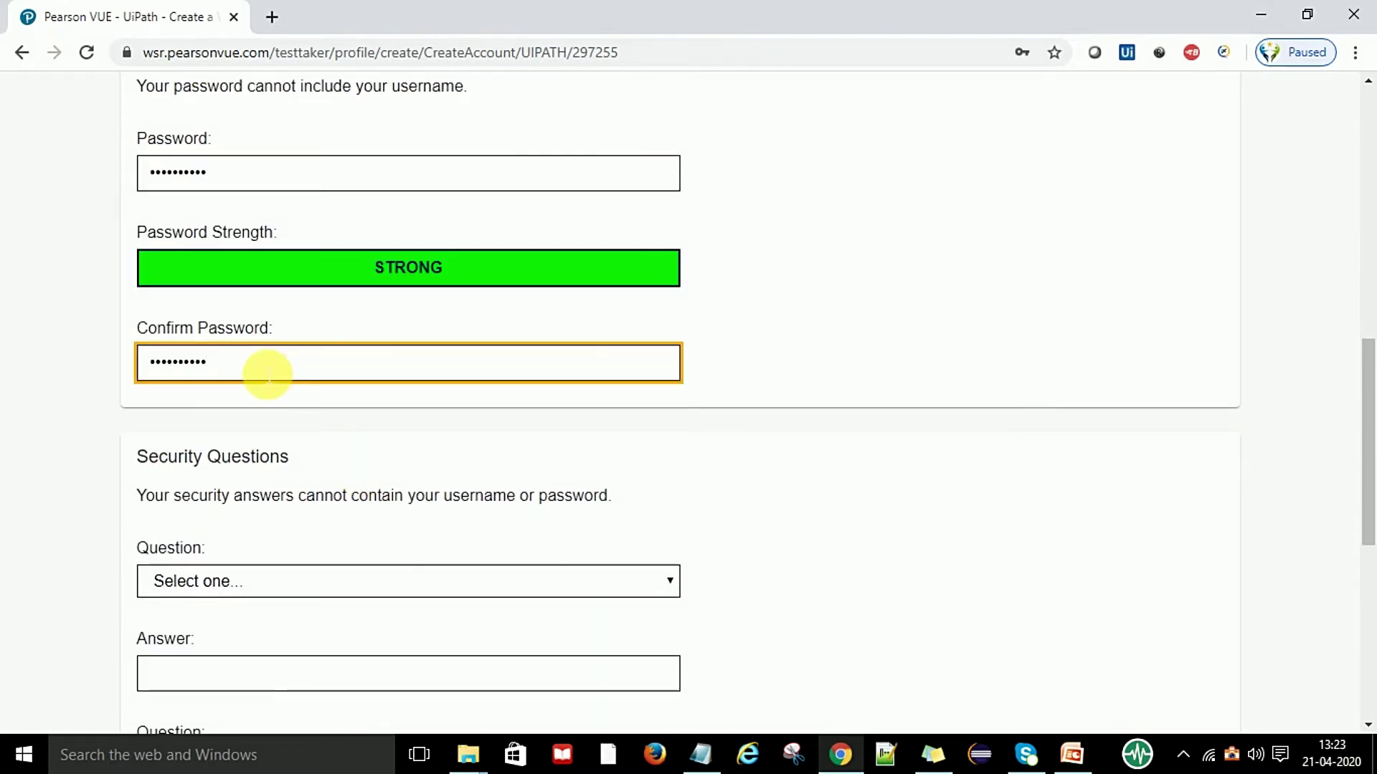
{"action": "left_click", "coordinate": [621, 419]}
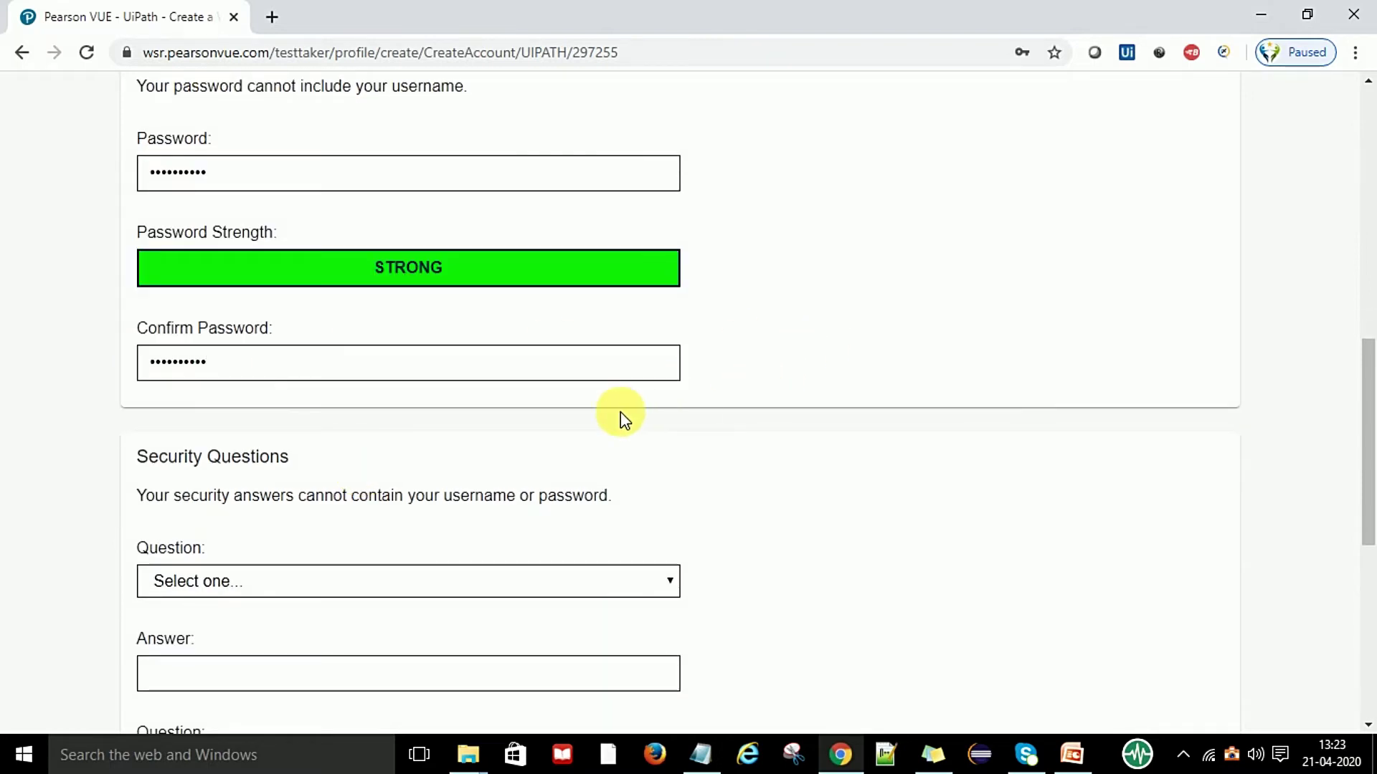
- Choose three security questions with answers and finish creating the web account
{"action": "scroll", "coordinate": [683, 461], "scroll_direction": "down", "scroll_amount": 2}
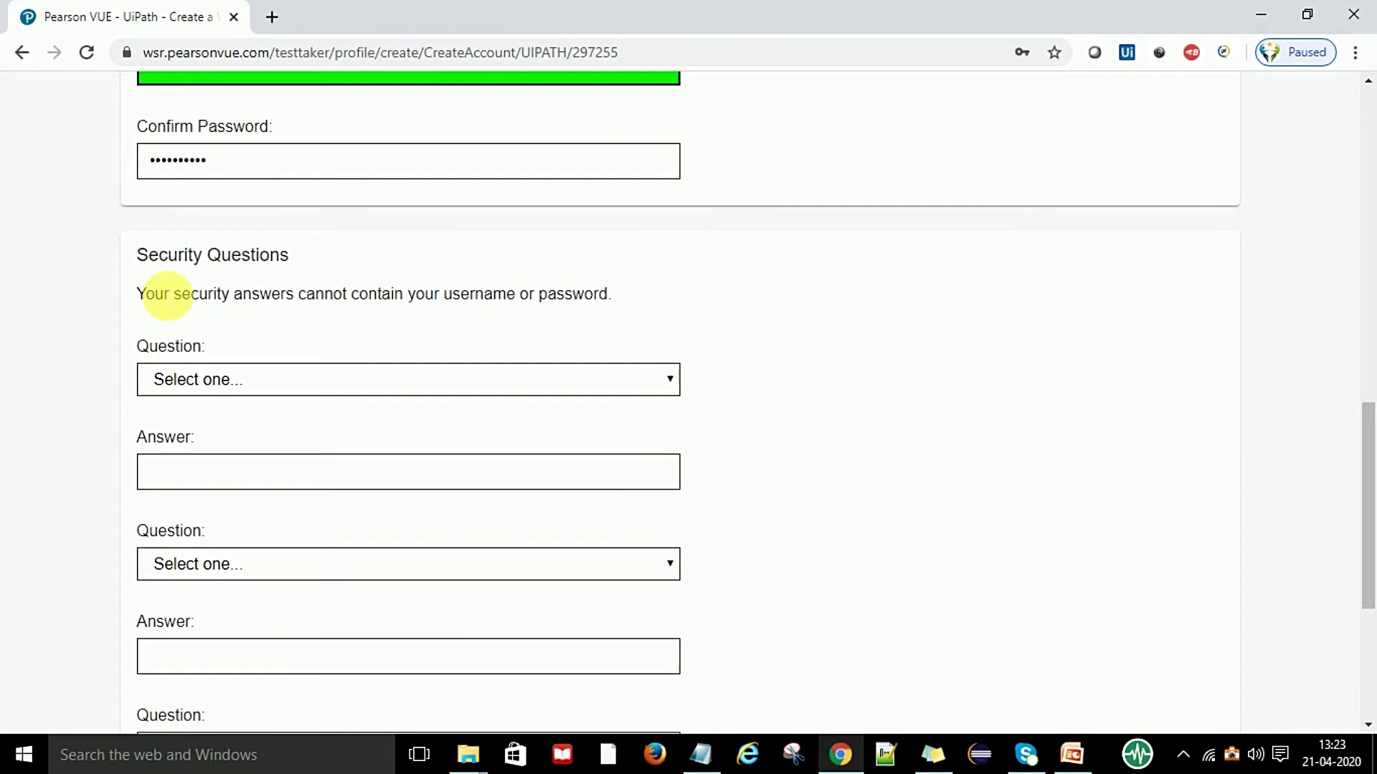
{"action": "scroll", "coordinate": [394, 347], "scroll_direction": "down", "scroll_amount": 1}
{"action": "left_click", "coordinate": [303, 278]}
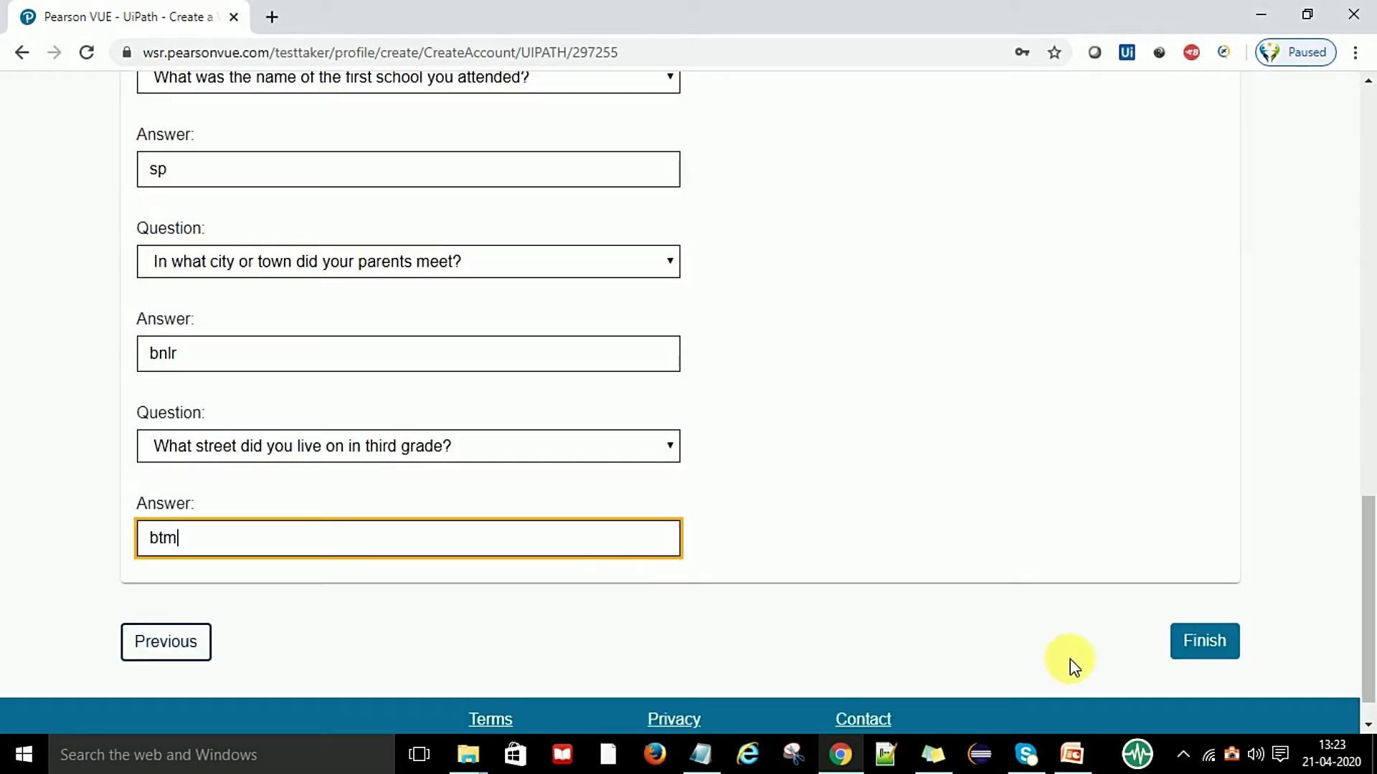
{"action": "left_click", "coordinate": [1207, 654]}
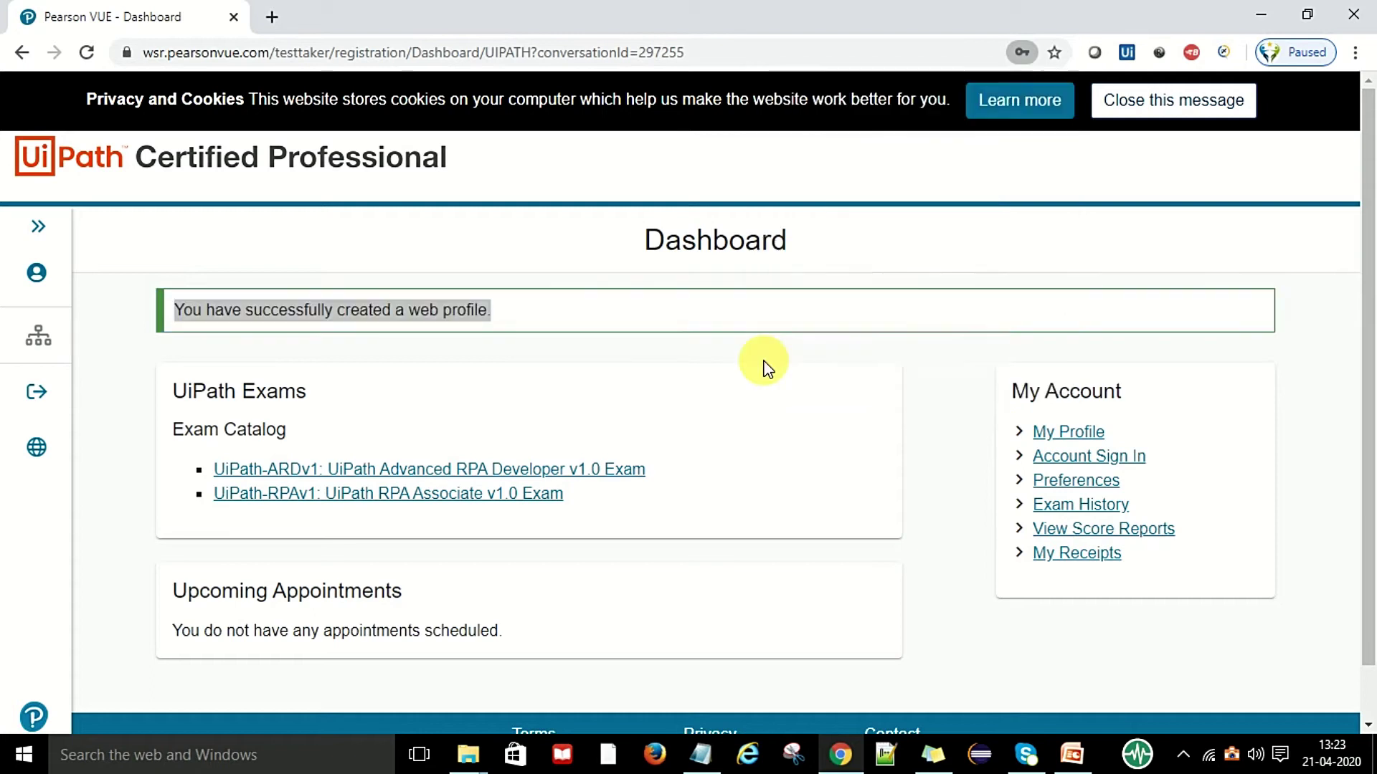
- Dismiss the privacy and cookies notice on the account-created dashboard
{"action": "triple_click", "coordinate": [181, 304]}
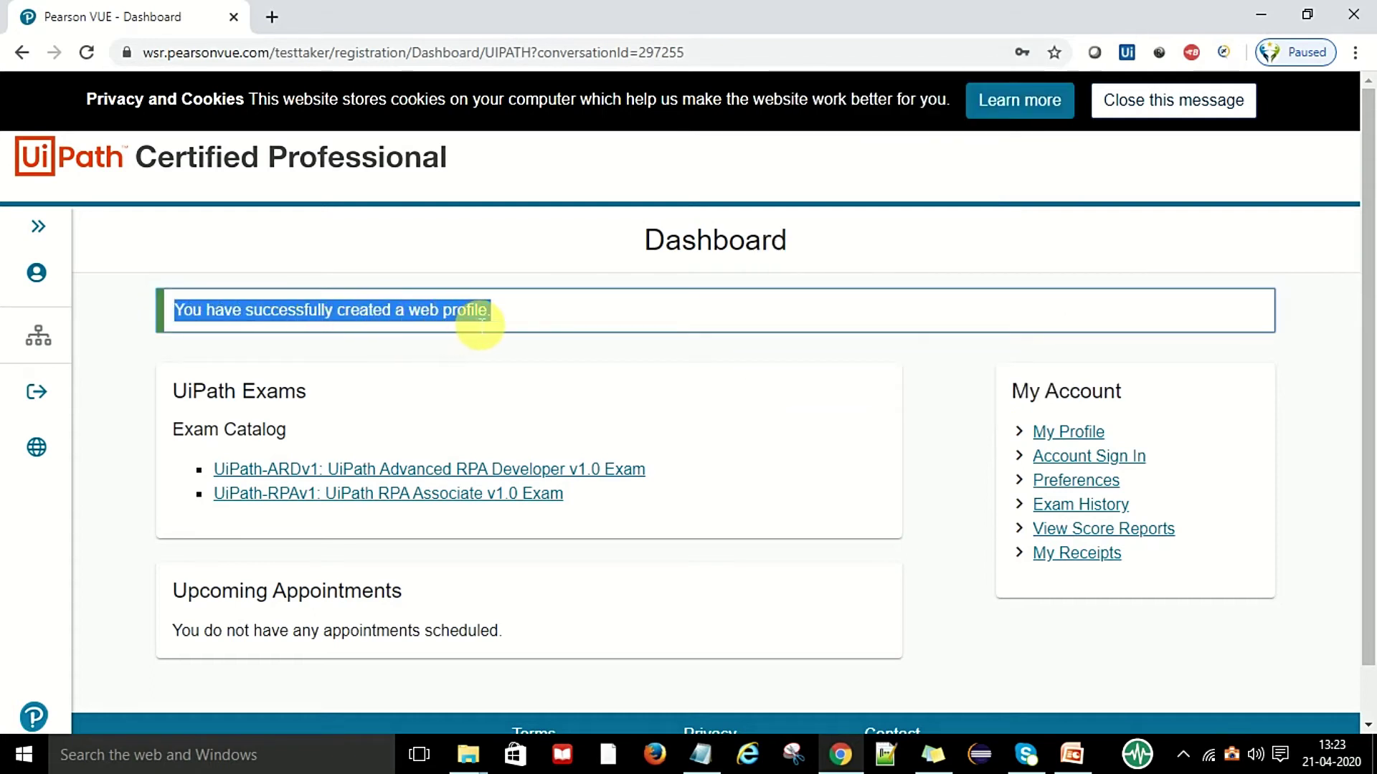
{"action": "left_click", "coordinate": [678, 314]}
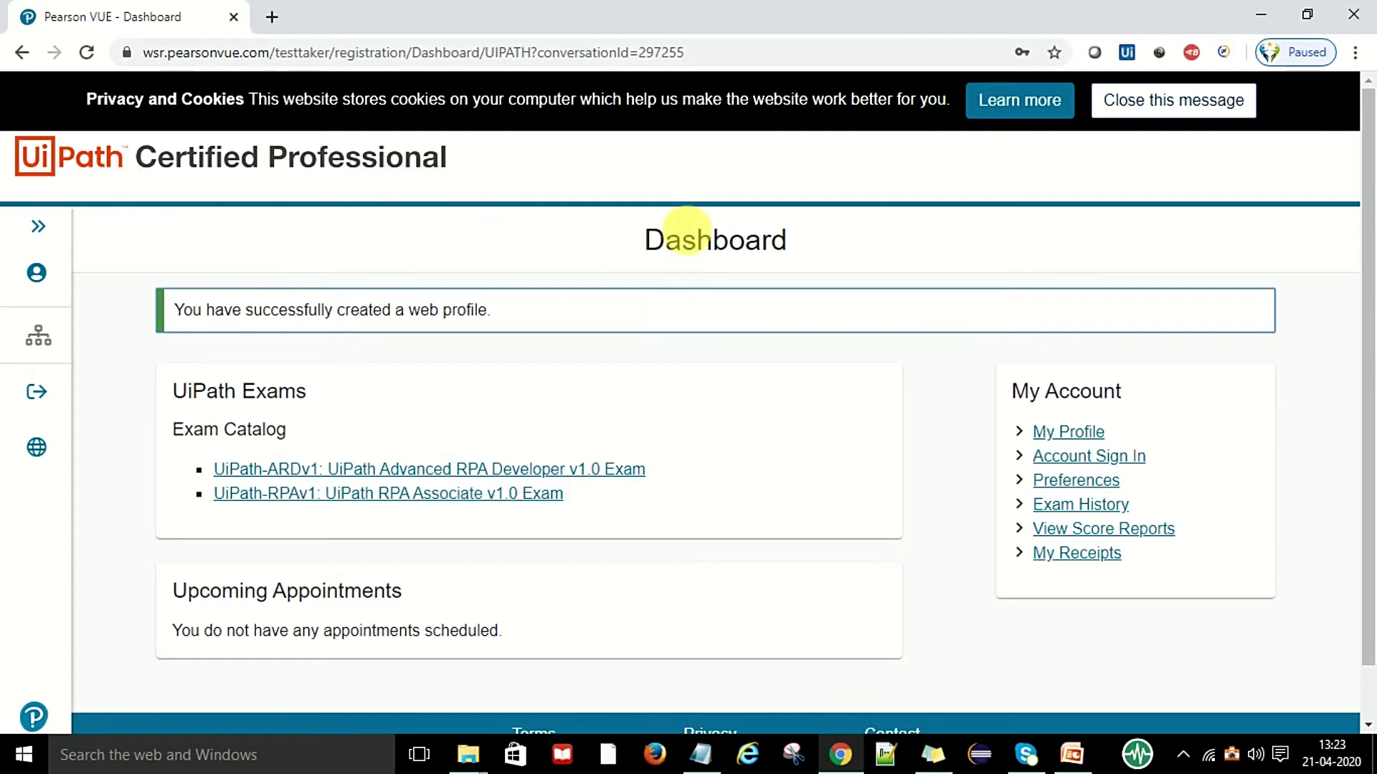
{"action": "left_click", "coordinate": [1146, 106]}
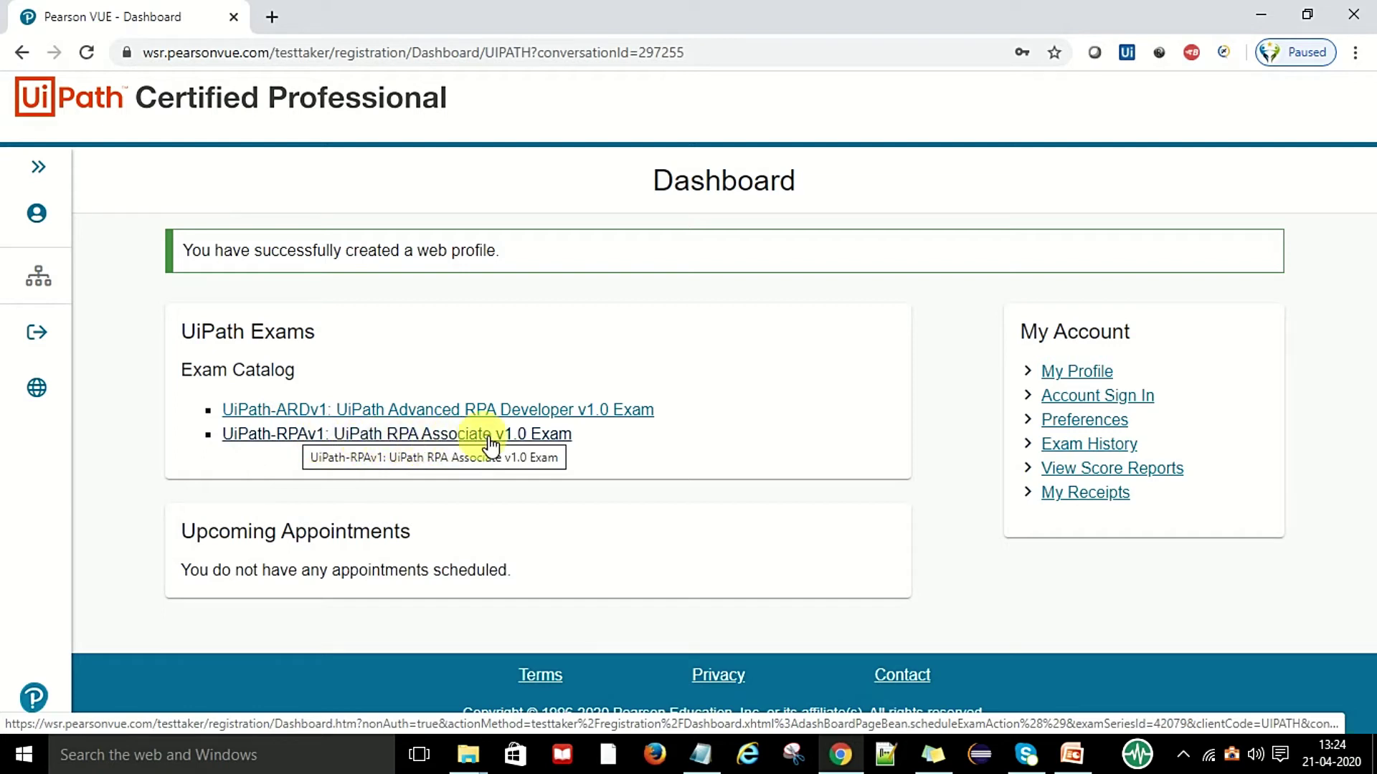
- Open the UiPath-RPAv1: UiPath RPA Associate v1.0 Exam from the Exam Catalog
{"action": "left_click", "coordinate": [649, 413]}
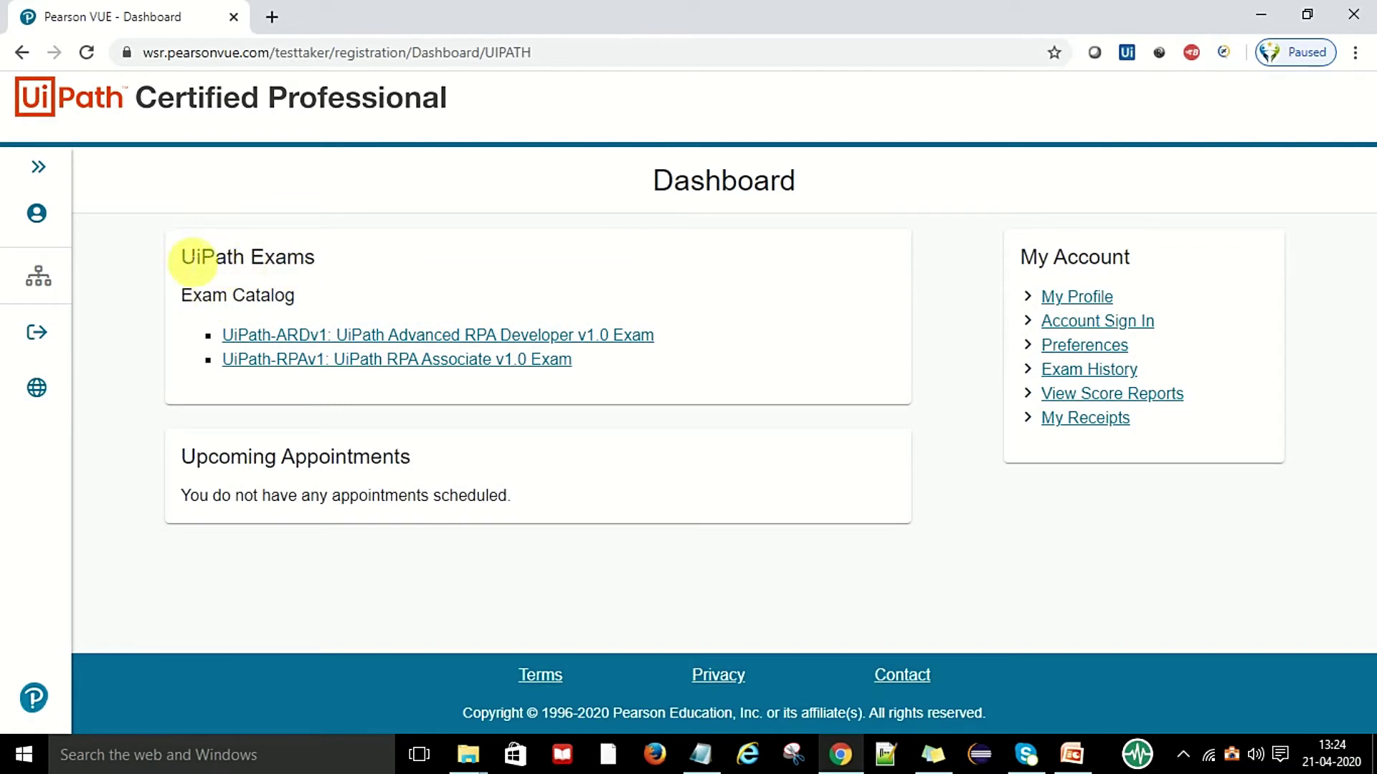
{"action": "triple_click", "coordinate": [287, 256]}
{"action": "left_click", "coordinate": [394, 273]}
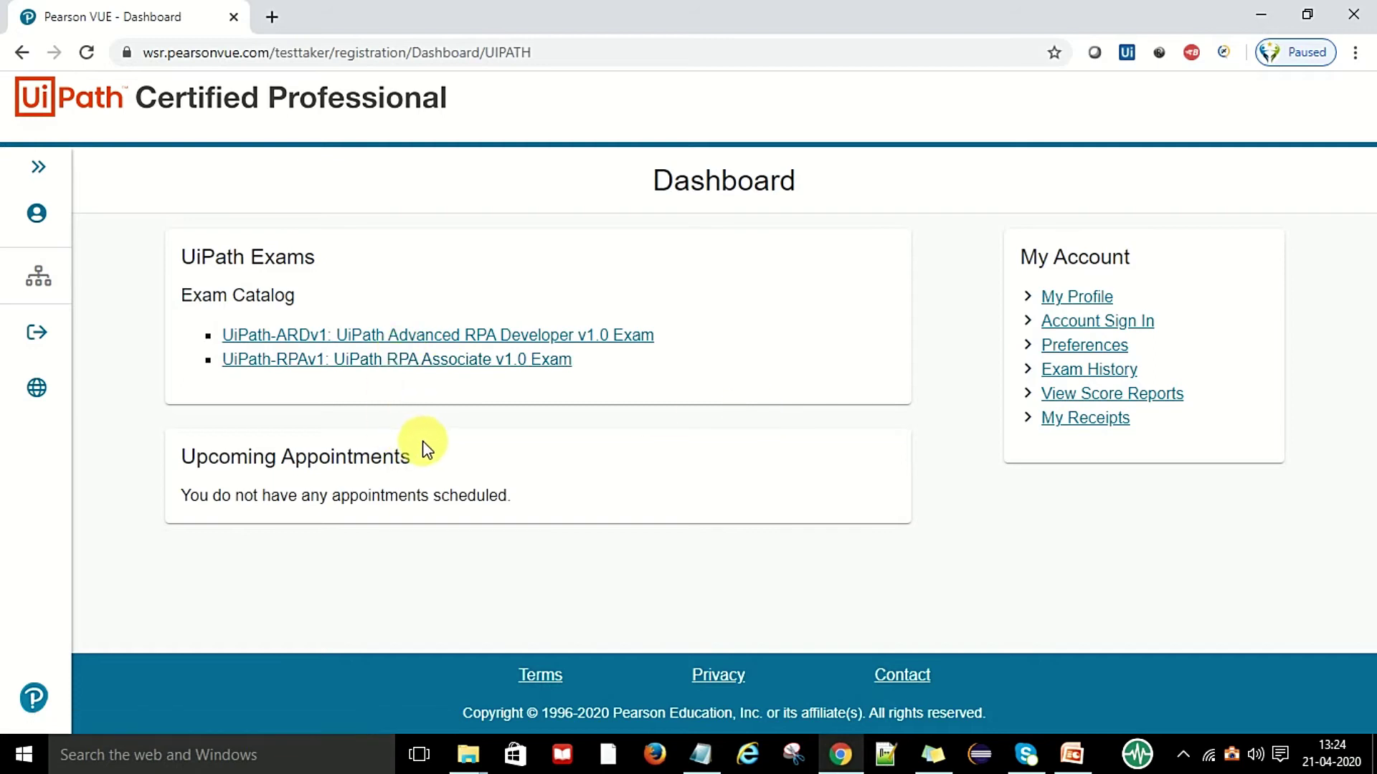
{"action": "left_click", "coordinate": [426, 364]}
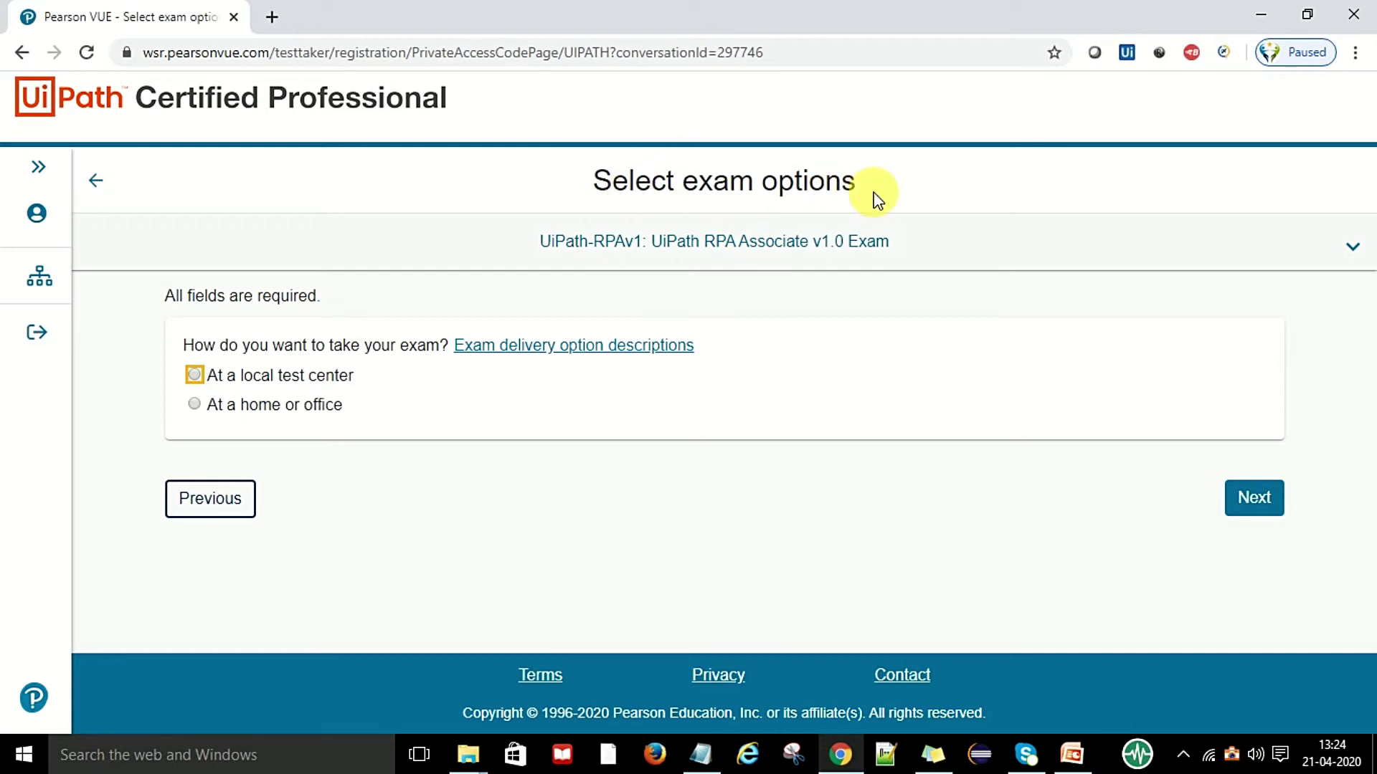
- Choose 'At a home or office' as the delivery method for the RPA Associate v1.0 exam
{"action": "left_click", "coordinate": [1354, 249]}
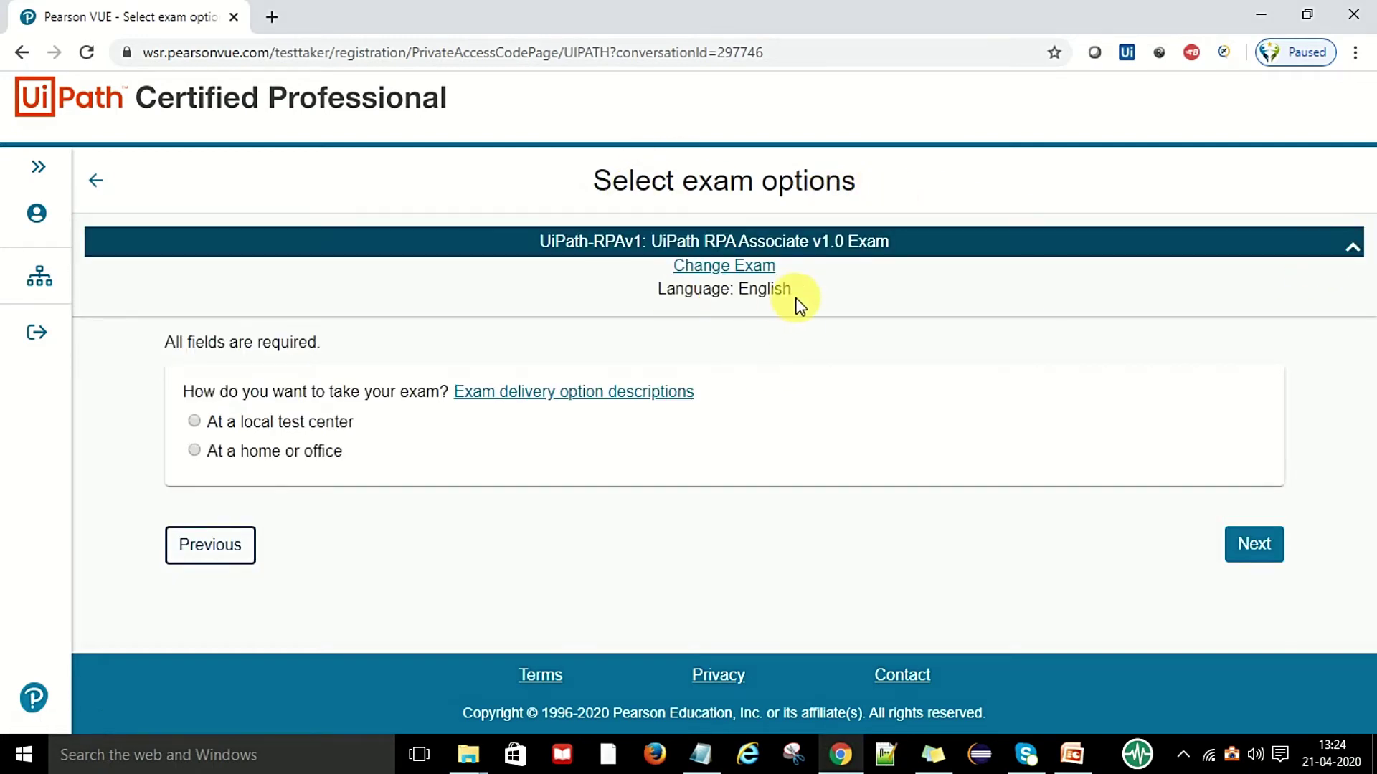
{"action": "left_click", "coordinate": [1353, 249]}
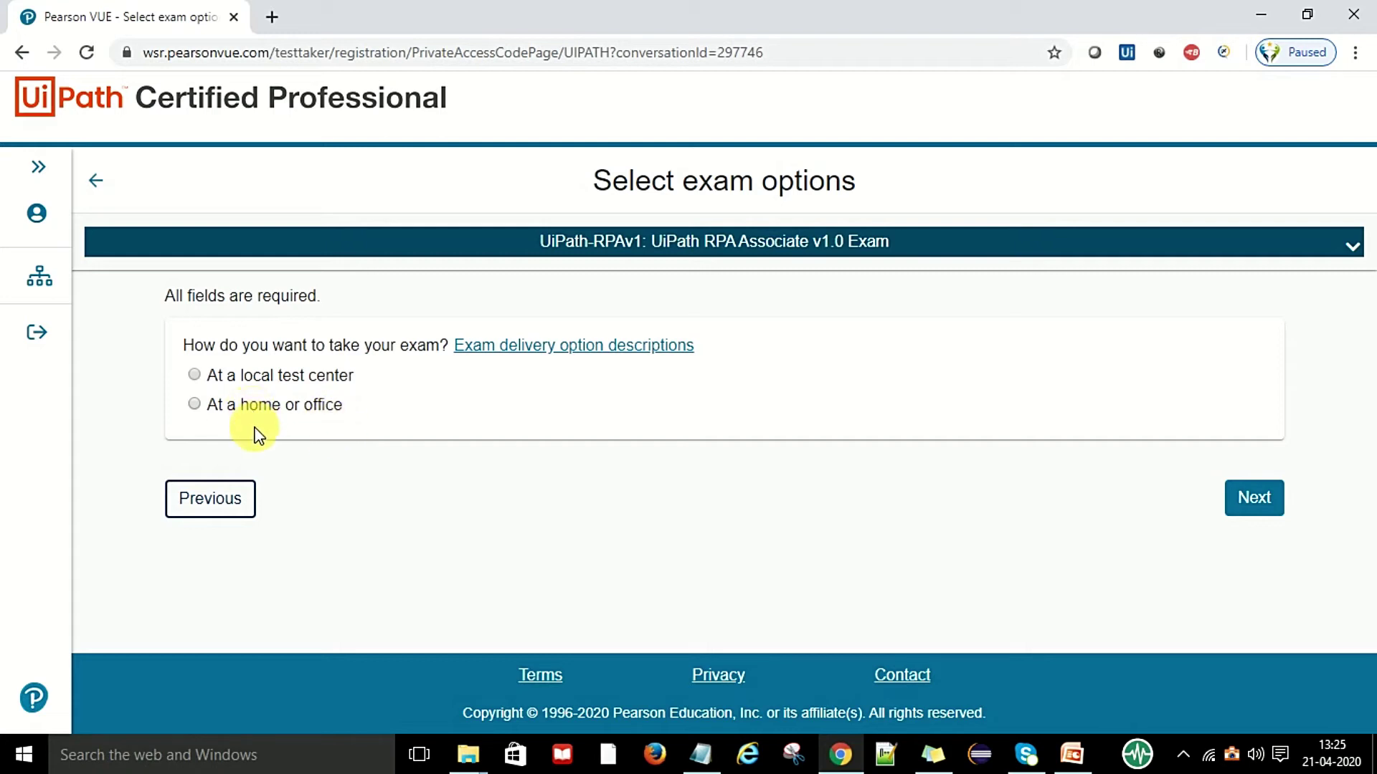
{"action": "left_click", "coordinate": [194, 405]}
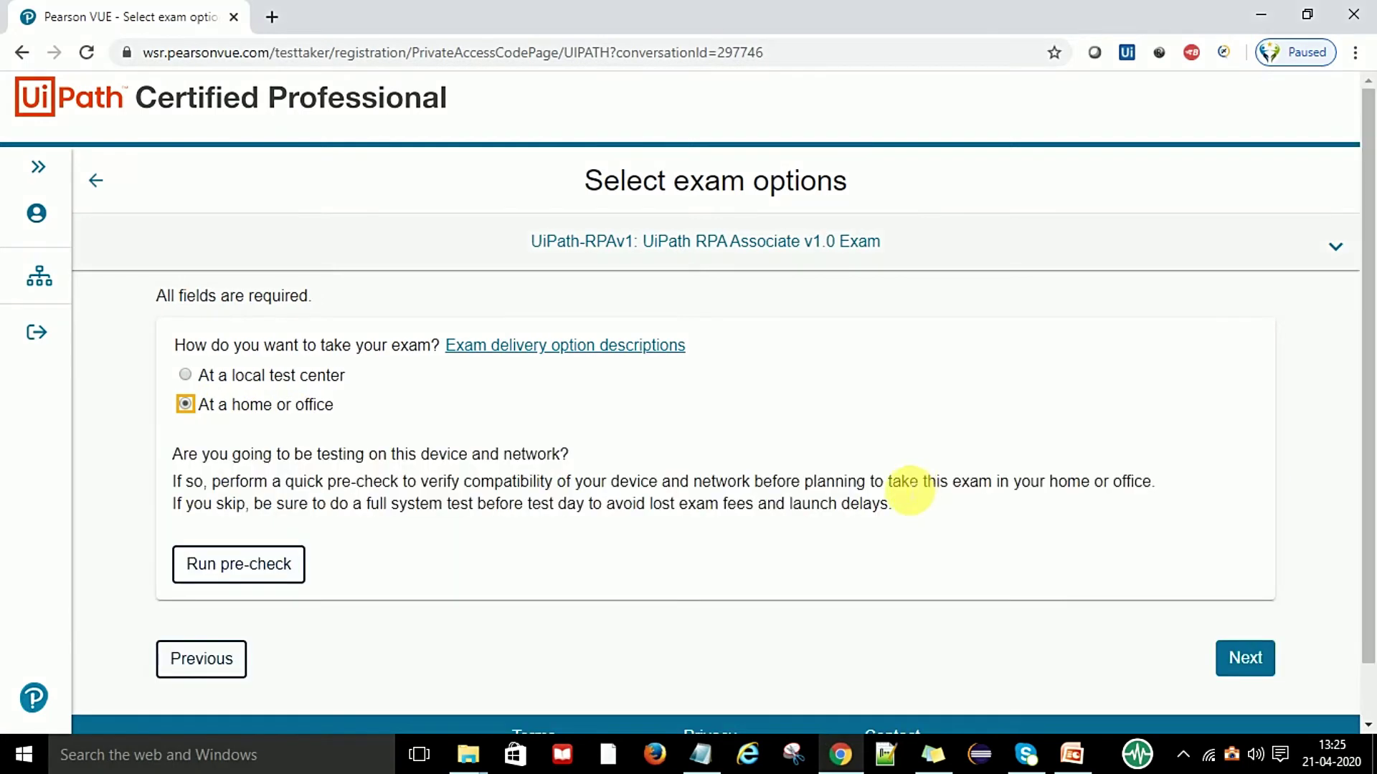
{"action": "scroll", "coordinate": [846, 487], "scroll_direction": "down", "scroll_amount": 1}
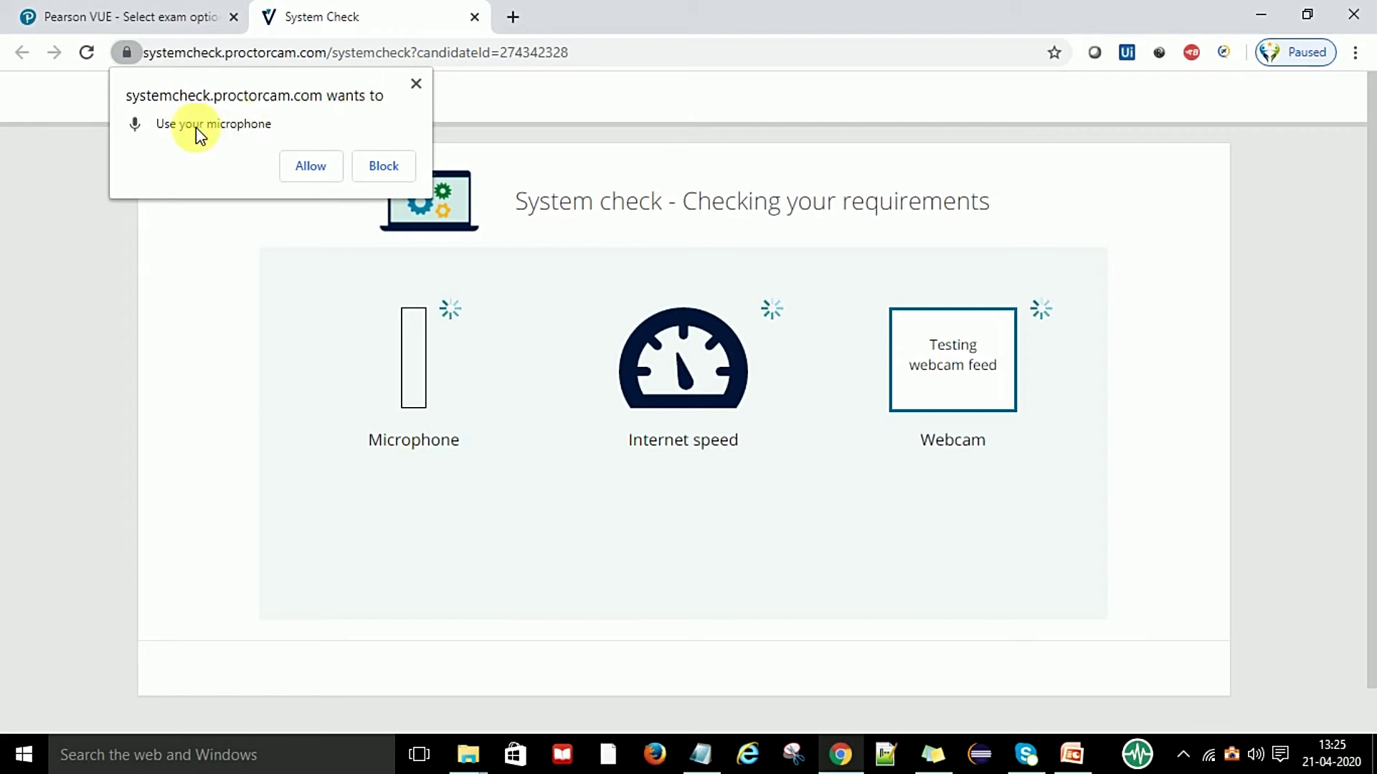
- Allow microphone access in System Check, dismiss the camera prompt, and close the check tab
{"action": "left_click", "coordinate": [323, 165]}
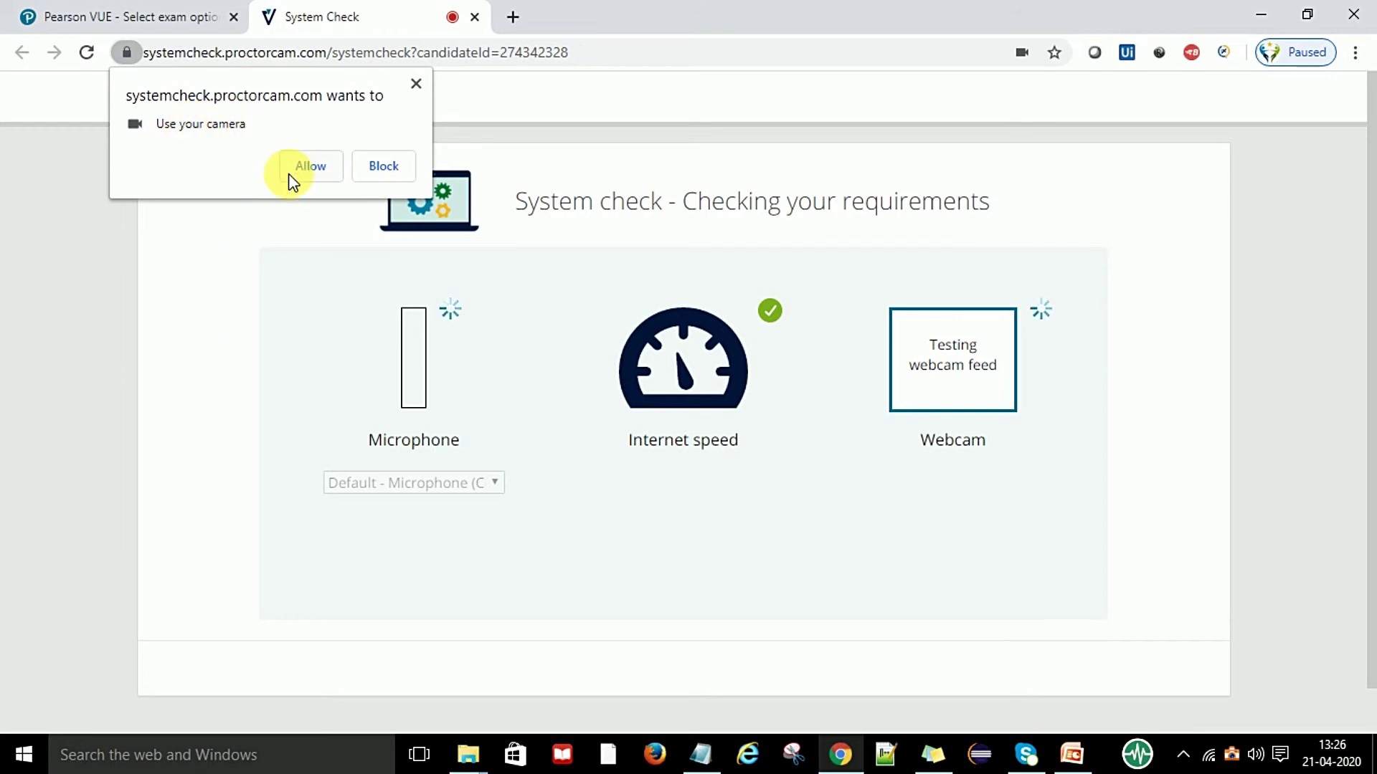
{"action": "left_click", "coordinate": [415, 84]}
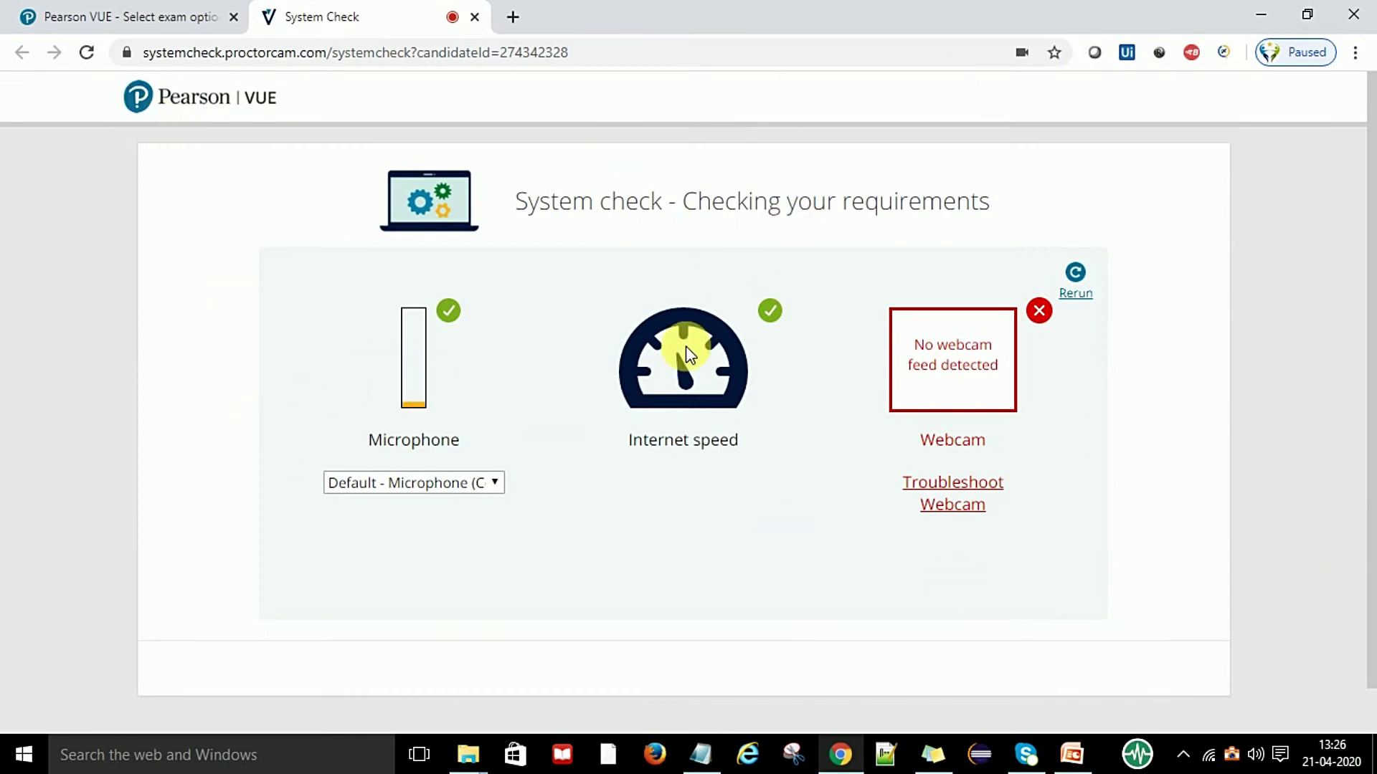
{"action": "left_click", "coordinate": [154, 15]}
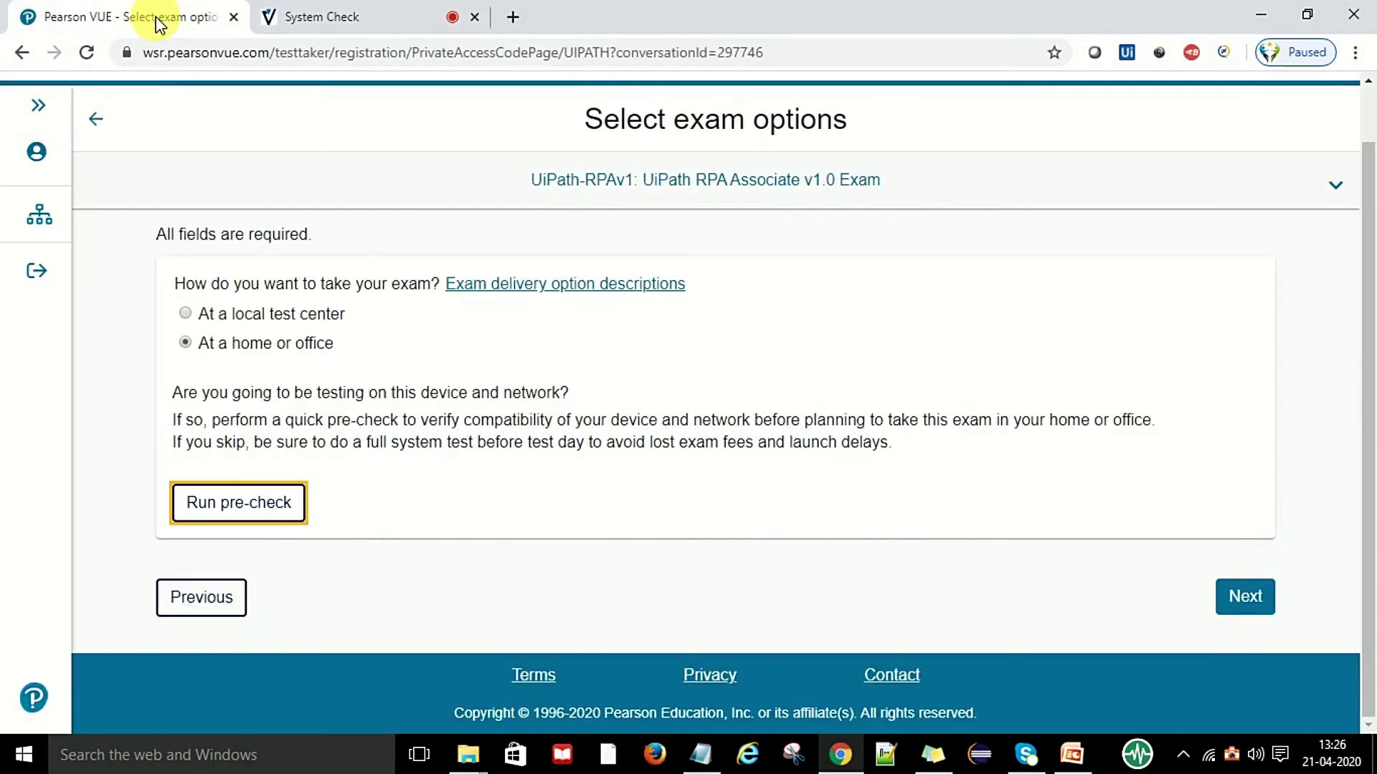
{"action": "left_click", "coordinate": [474, 17]}
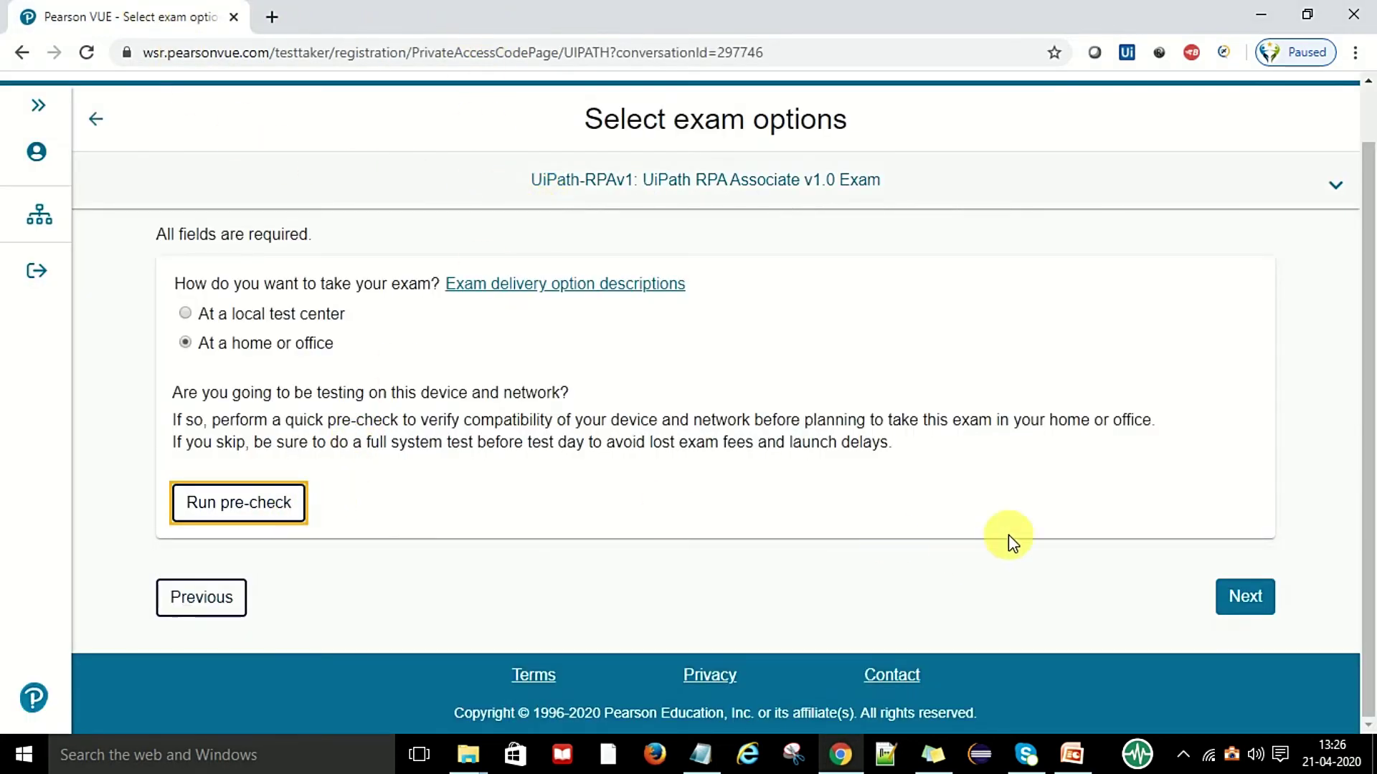
- Continue to the online exam policies page and review the agreements
{"action": "left_click", "coordinate": [1255, 599]}
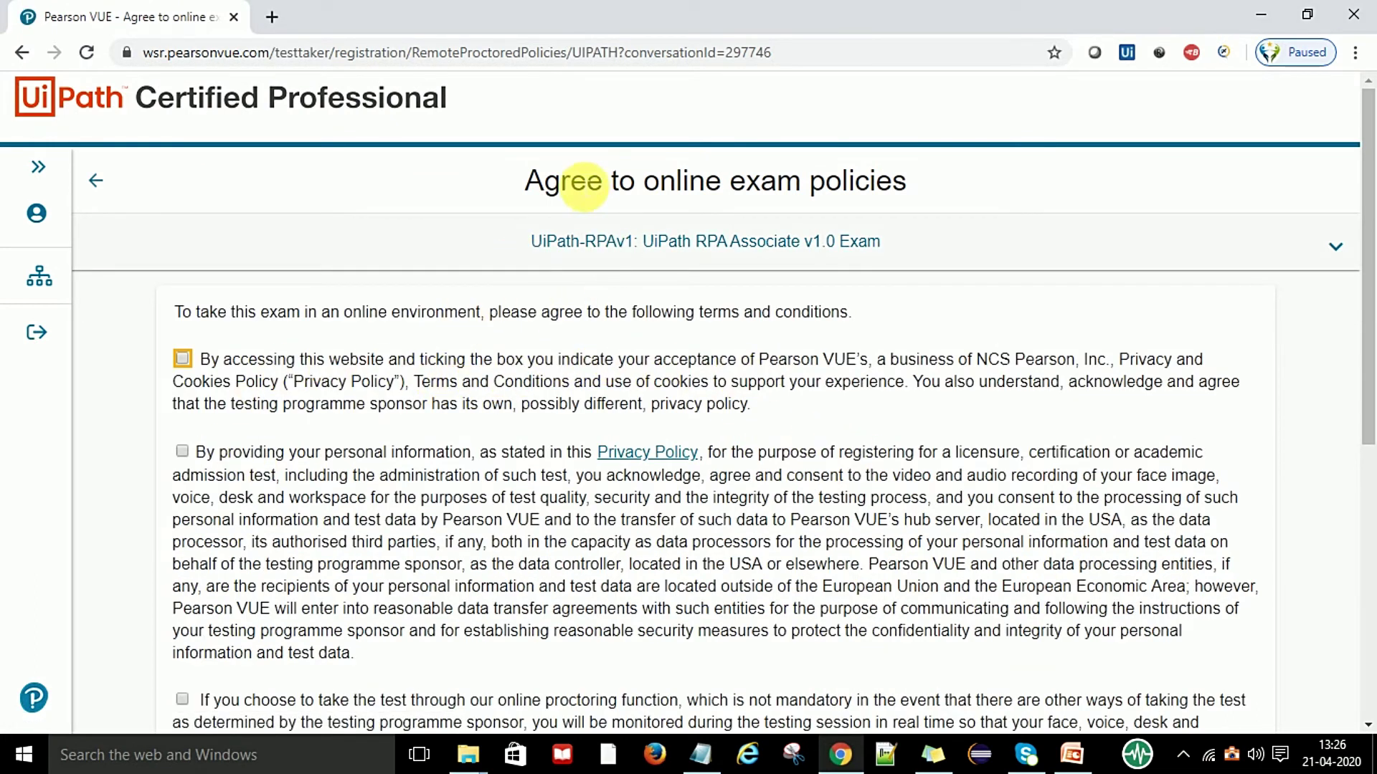
{"action": "scroll", "coordinate": [1052, 444], "scroll_direction": "down", "scroll_amount": 7}
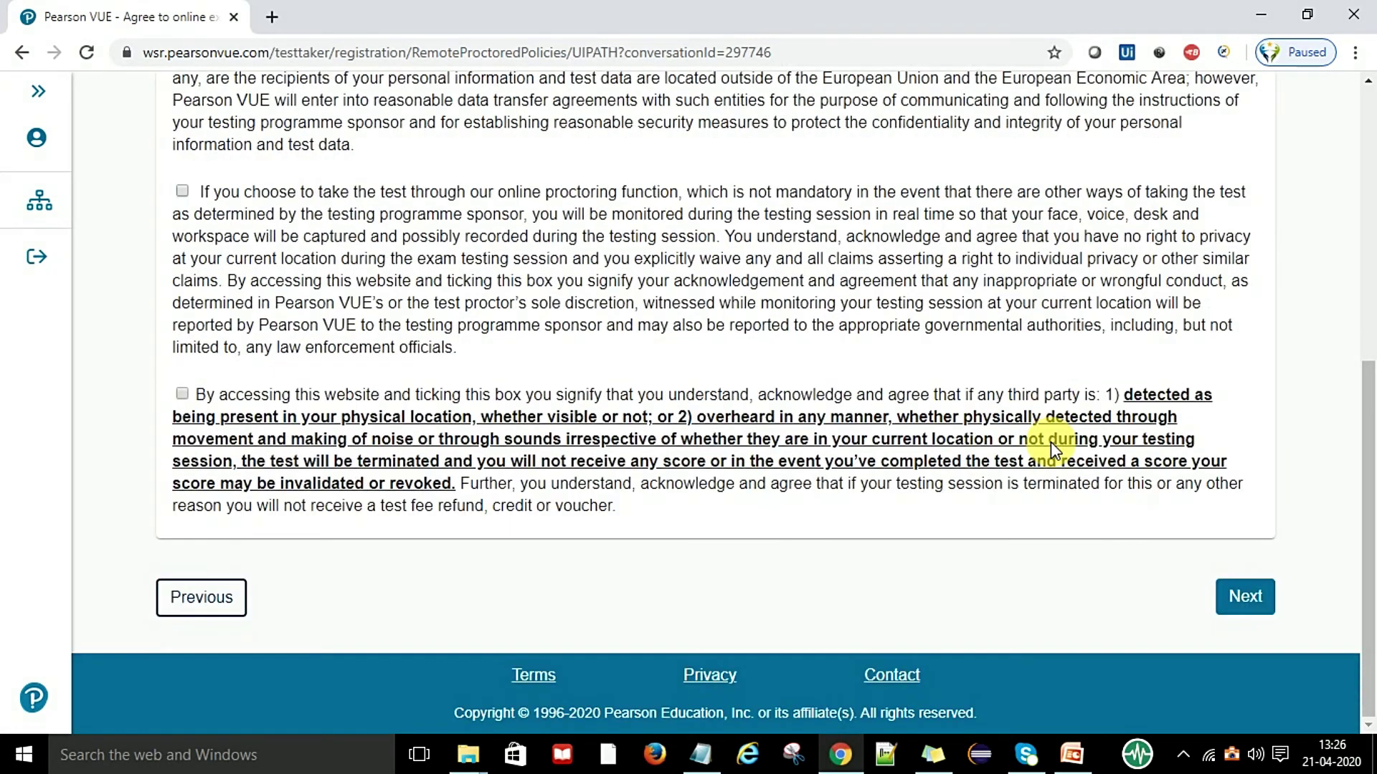
{"action": "scroll", "coordinate": [886, 527], "scroll_direction": "up", "scroll_amount": 2}
{"action": "scroll", "coordinate": [886, 525], "scroll_direction": "up", "scroll_amount": 5}
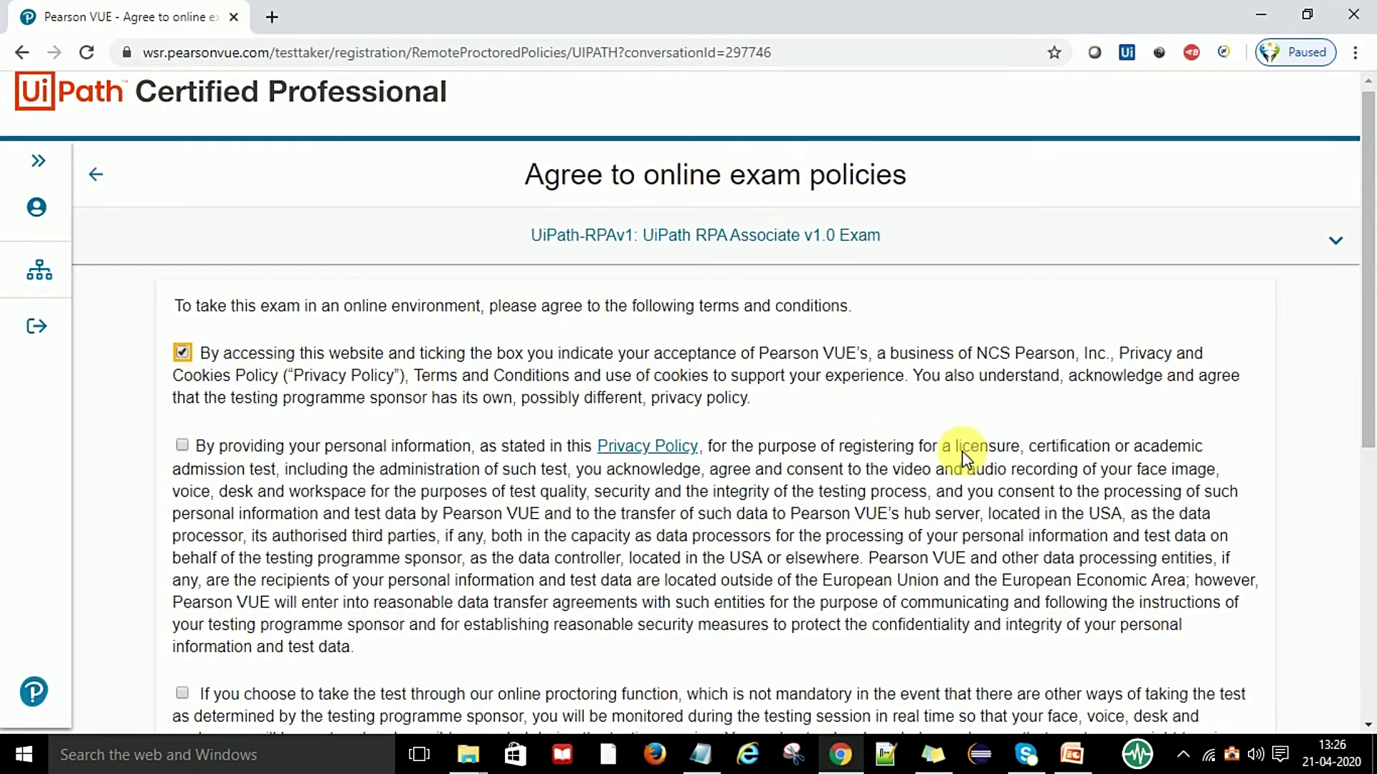
{"action": "scroll", "coordinate": [964, 448], "scroll_direction": "down", "scroll_amount": 7}
{"action": "scroll", "coordinate": [369, 430], "scroll_direction": "up", "scroll_amount": 5}
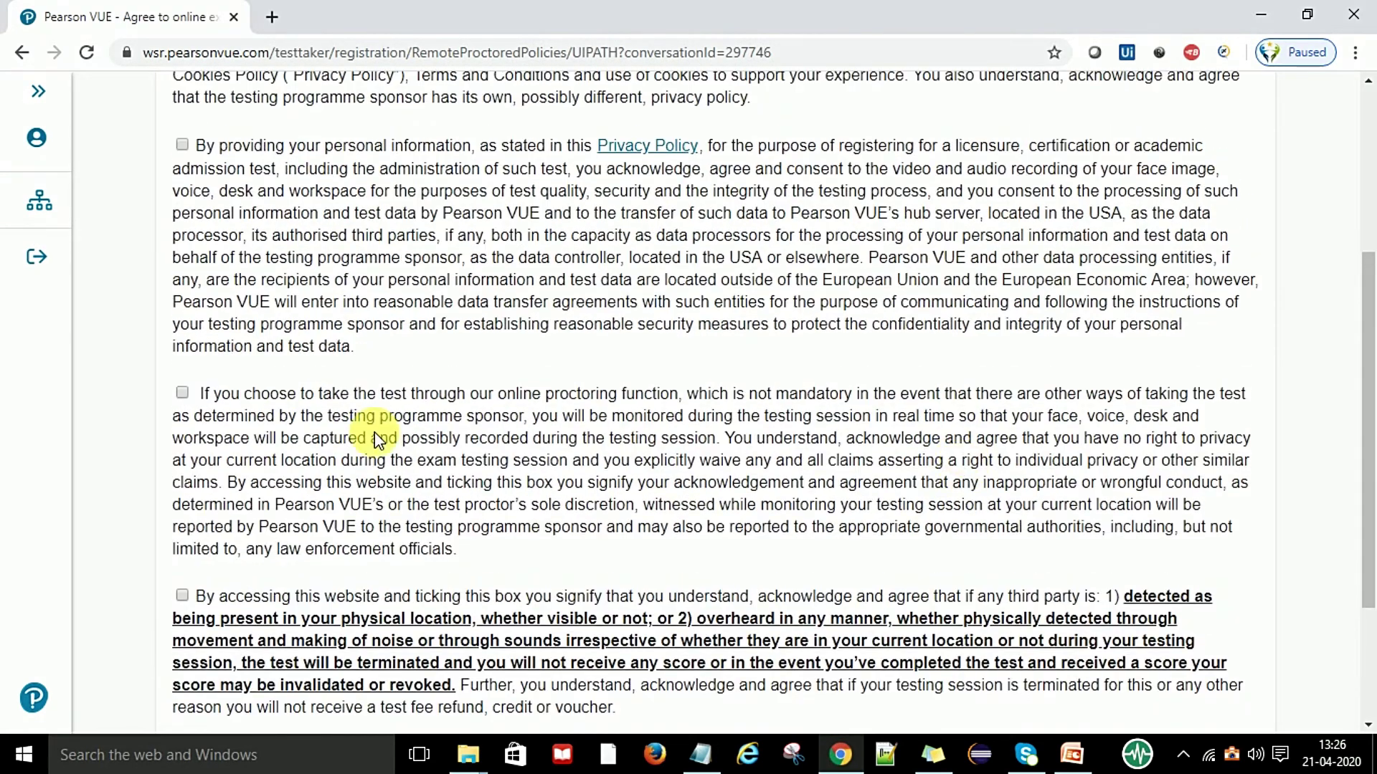
- Tick the personal information consent, proctoring monitoring and third-party presence agreements
{"action": "left_click", "coordinate": [183, 347]}
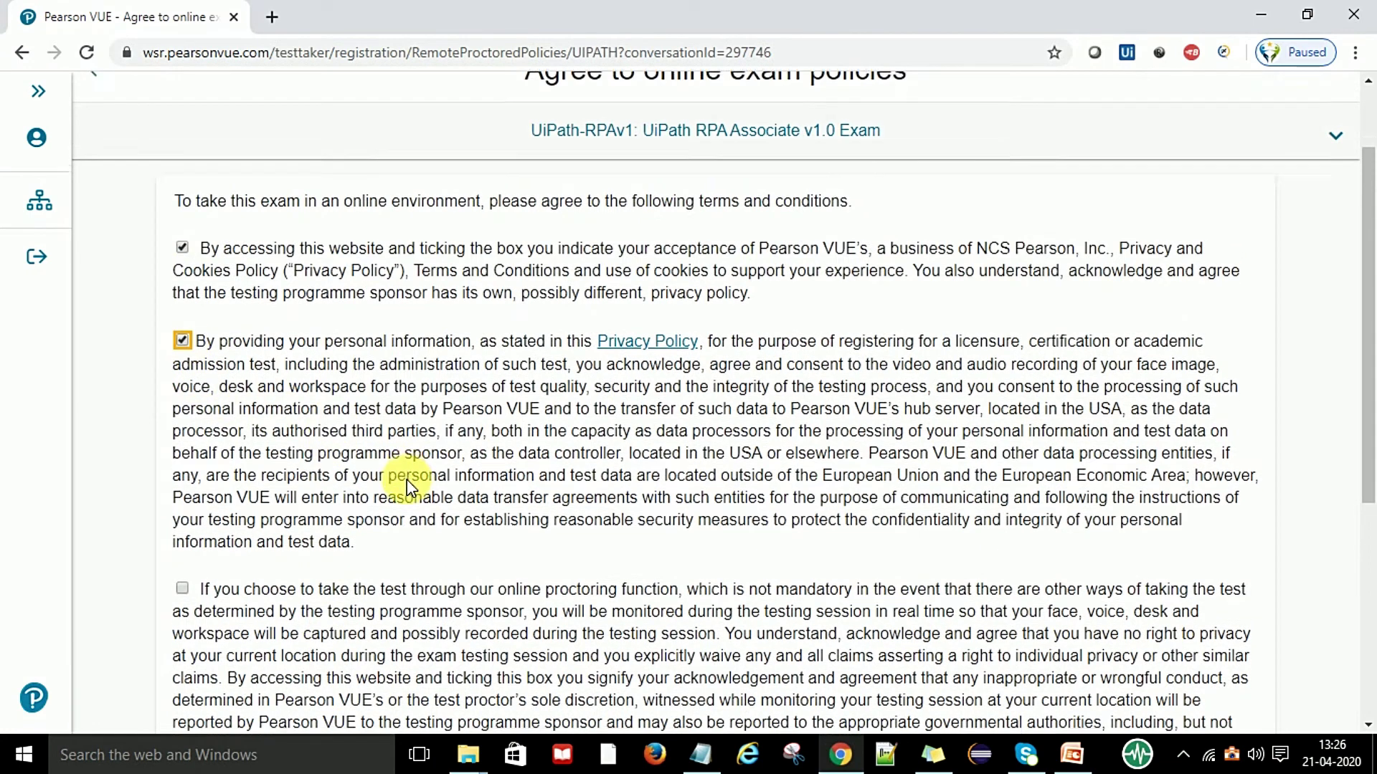
{"action": "scroll", "coordinate": [407, 479], "scroll_direction": "down", "scroll_amount": 3}
{"action": "left_click", "coordinate": [183, 394]}
{"action": "left_click", "coordinate": [181, 595]}
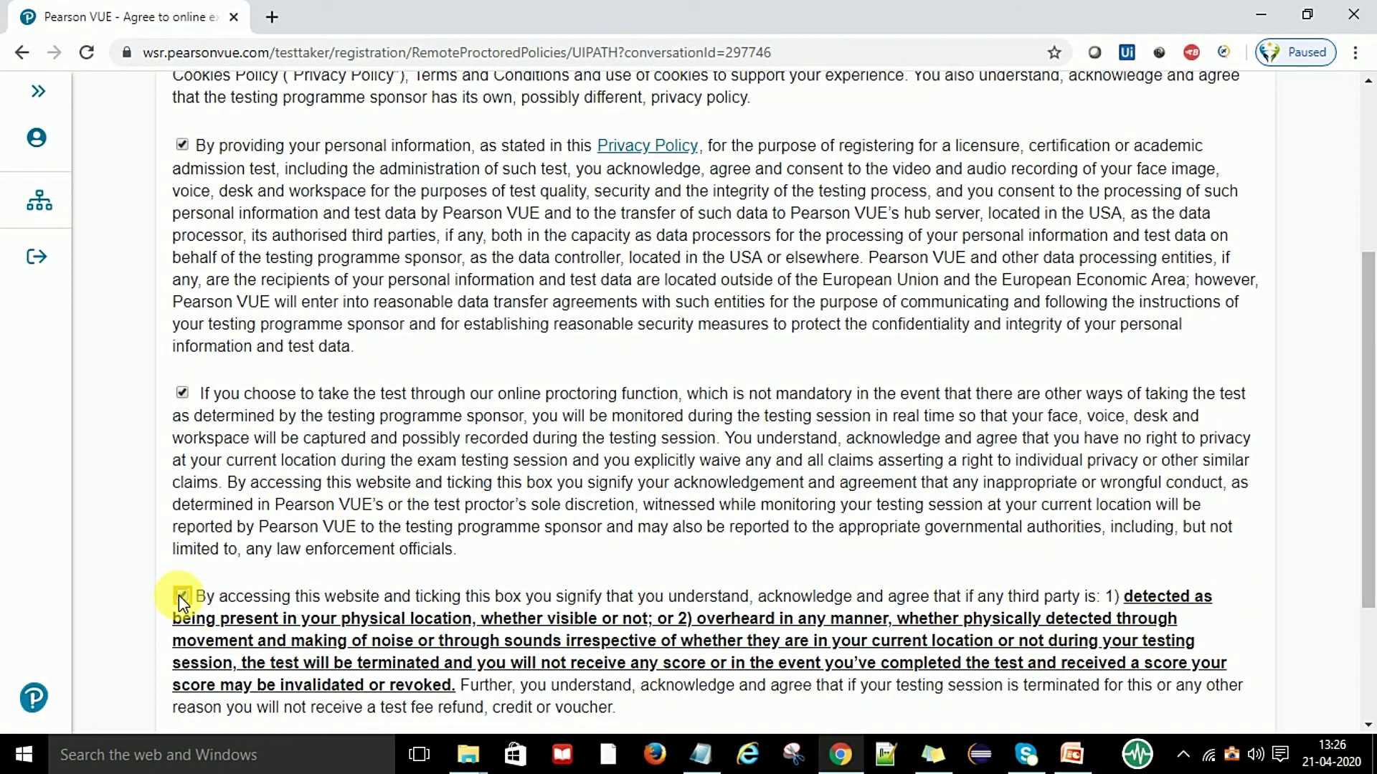
{"action": "scroll", "coordinate": [640, 467], "scroll_direction": "up", "scroll_amount": 3}
{"action": "scroll", "coordinate": [640, 468], "scroll_direction": "down", "scroll_amount": 5}
{"action": "scroll", "coordinate": [639, 467], "scroll_direction": "down", "scroll_amount": 2}
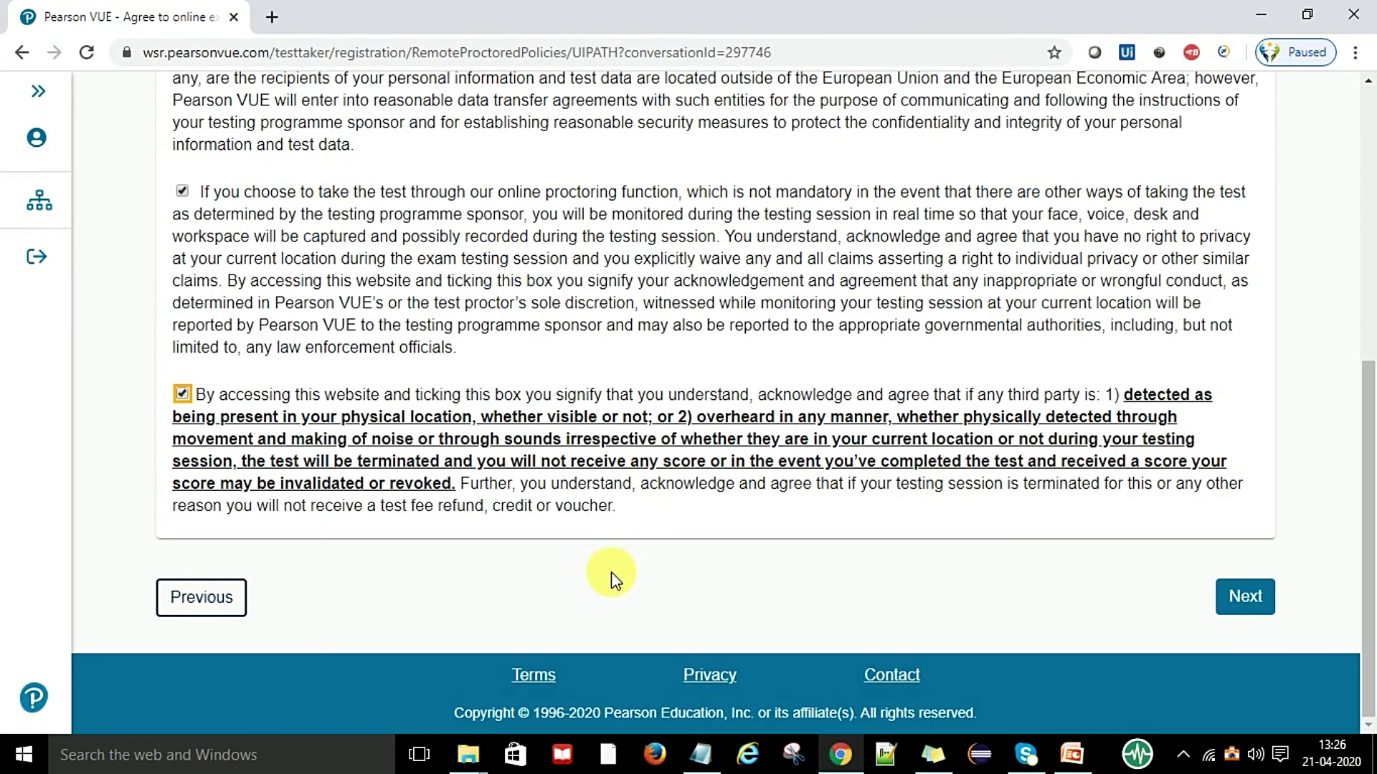
- Submit the accepted policies, then highlight the Price label and the USD 150.00 exam fee
{"action": "left_click", "coordinate": [1251, 606]}
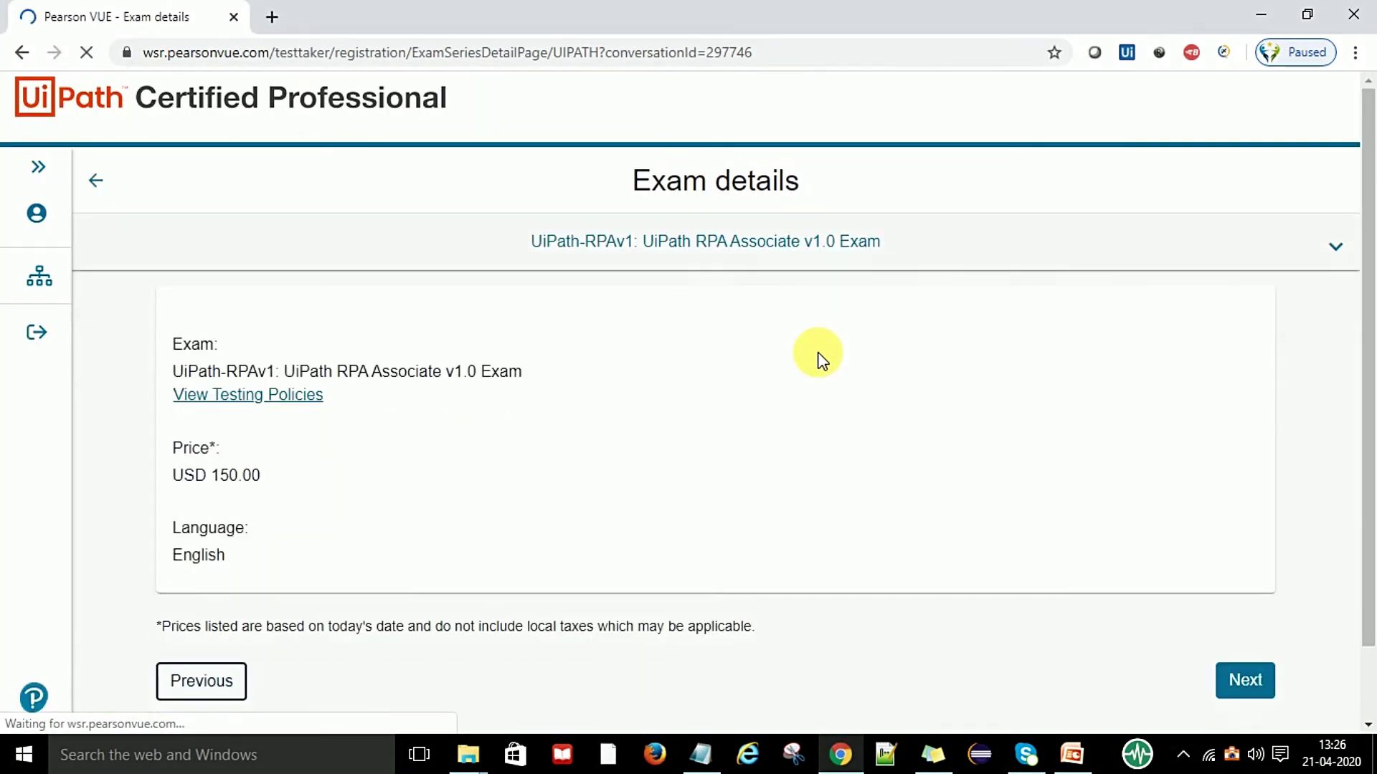
{"action": "scroll", "coordinate": [821, 359], "scroll_direction": "down", "scroll_amount": 2}
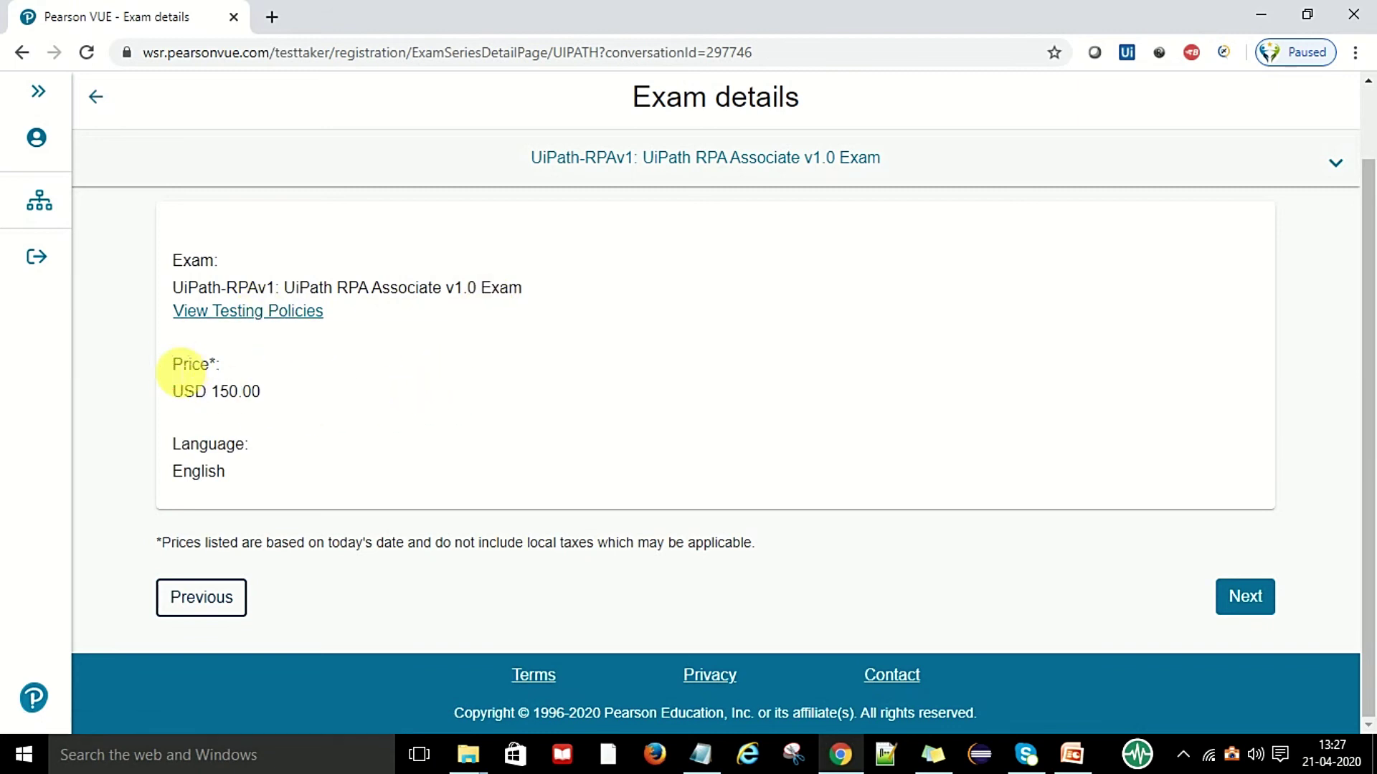
{"action": "left_click_drag", "start_coordinate": [176, 366], "coordinate": [253, 366]}
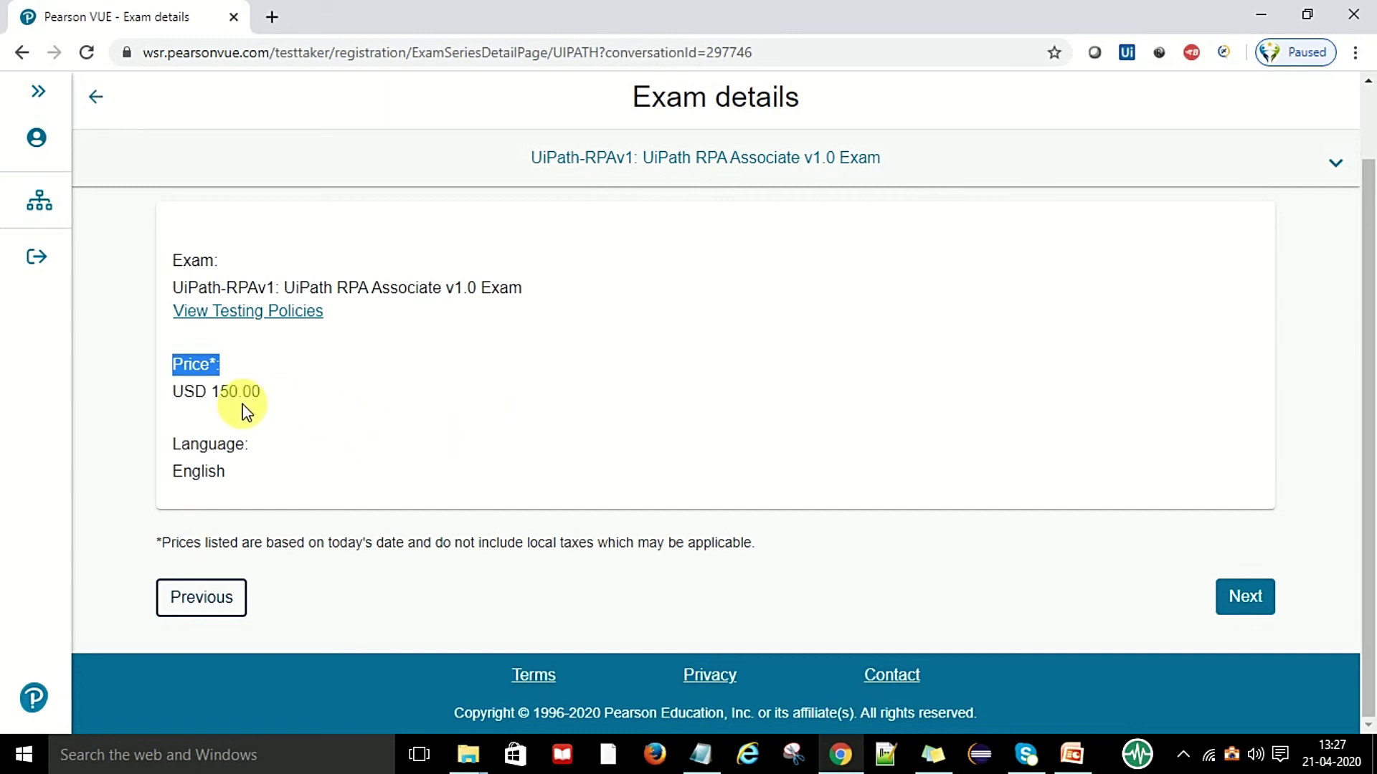
{"action": "left_click", "coordinate": [181, 402]}
{"action": "left_click_drag", "start_coordinate": [182, 402], "coordinate": [287, 396]}
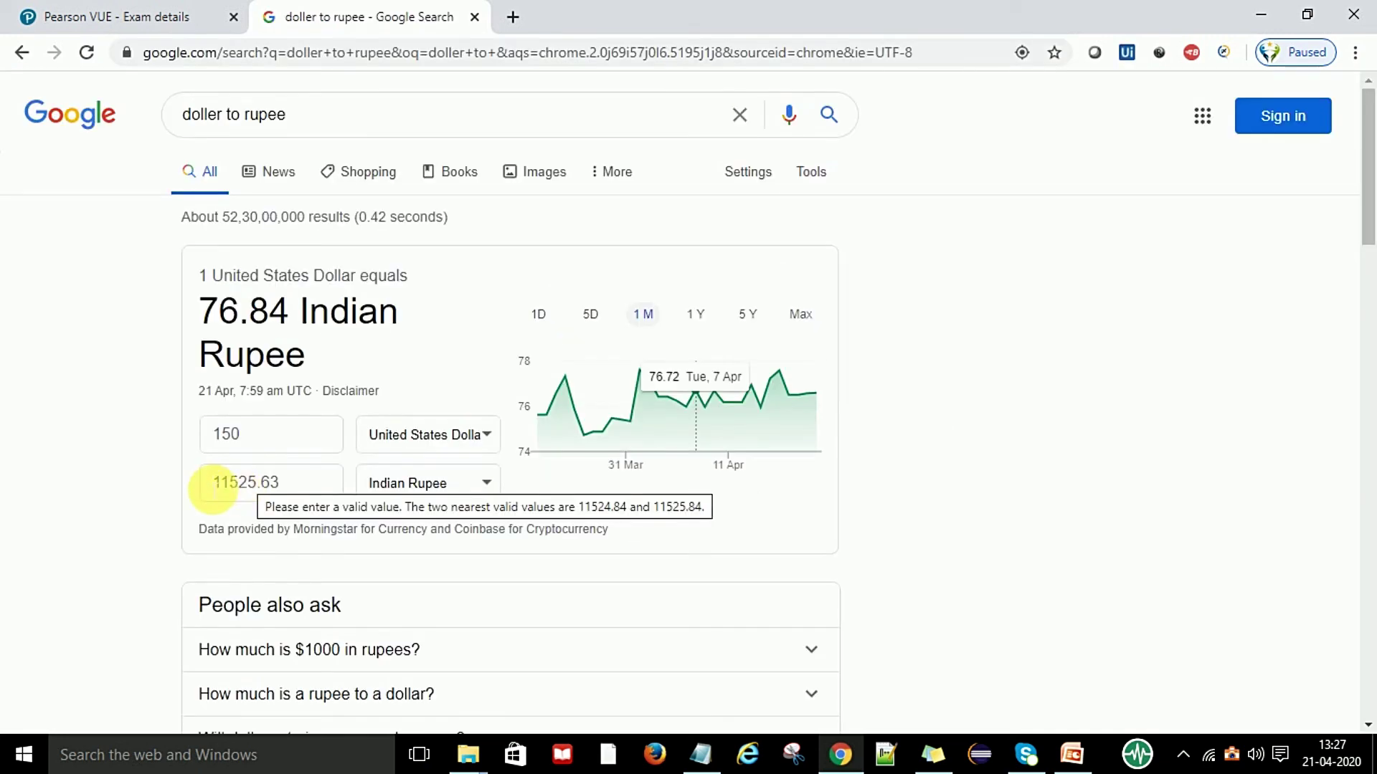
- Enter 200 dollars in Google's converter to get 15367.50 rupees, then close the search tab
{"action": "scroll", "coordinate": [160, 461], "scroll_direction": "down", "scroll_amount": 3}
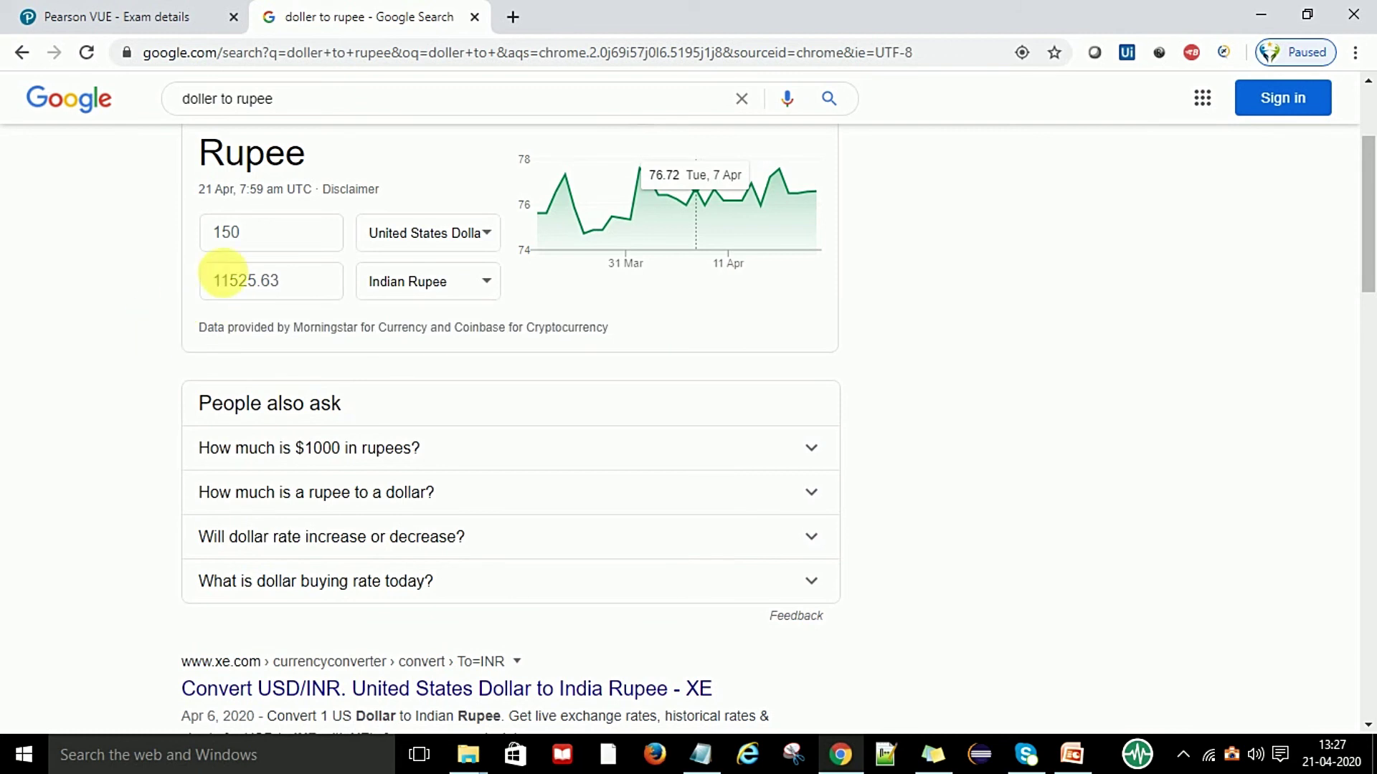
{"action": "left_click_drag", "start_coordinate": [260, 234], "coordinate": [195, 236]}
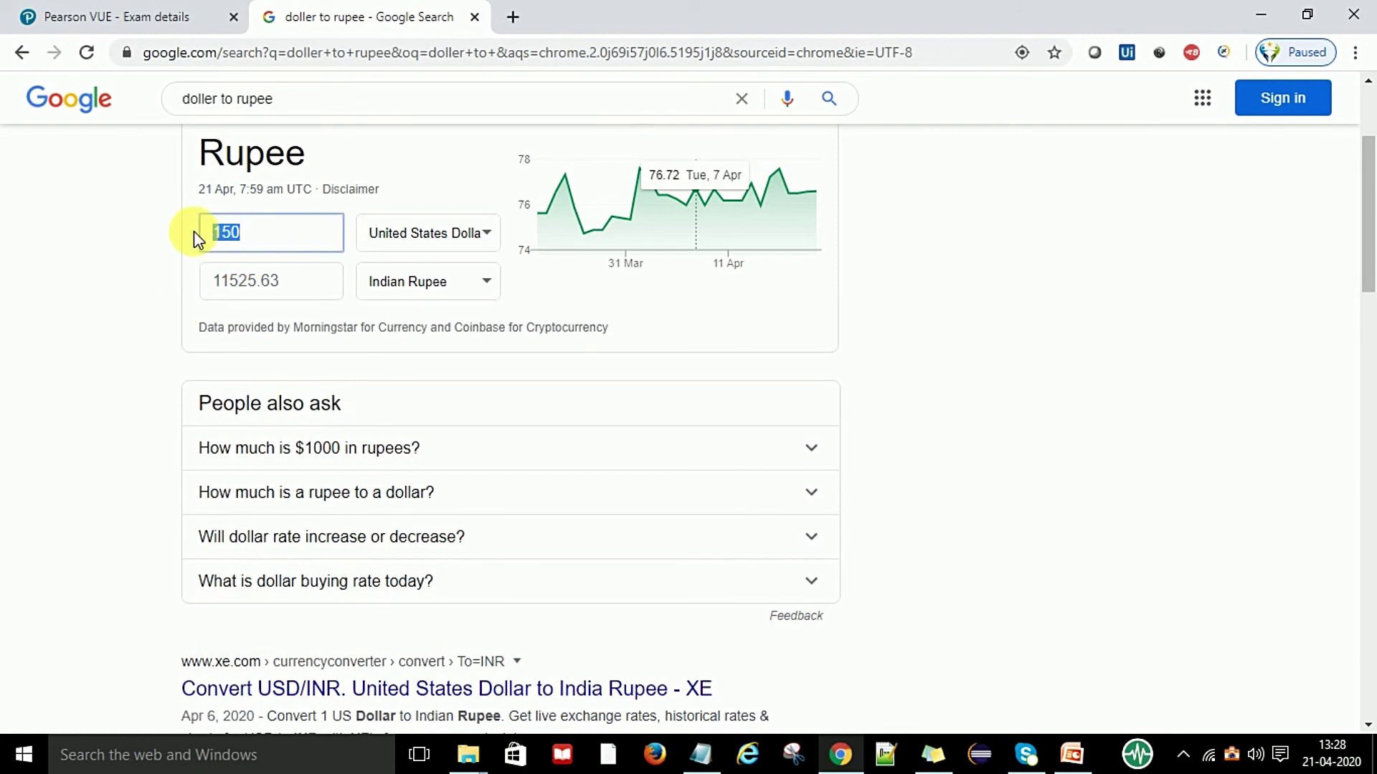
{"action": "type", "text": "200"}
{"action": "left_click", "coordinate": [108, 258]}
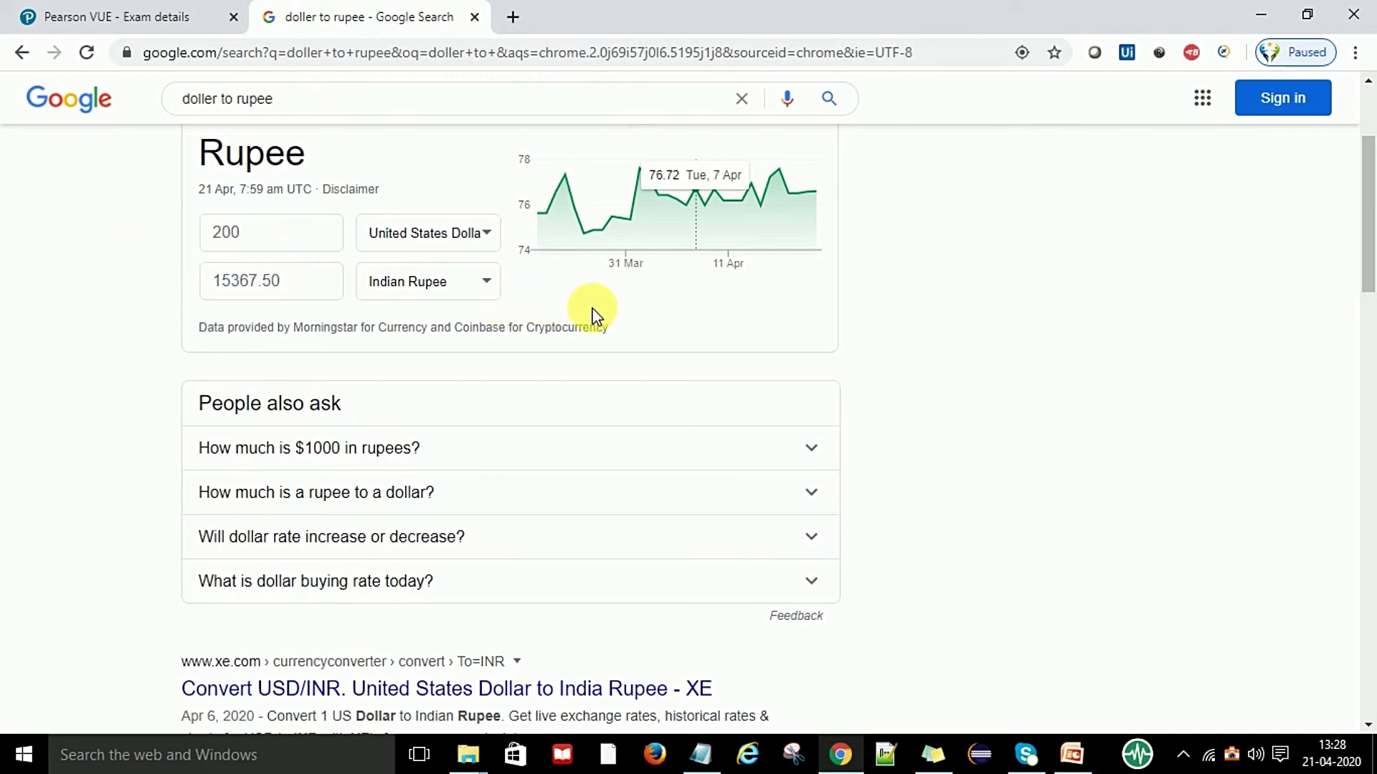
{"action": "scroll", "coordinate": [1004, 398], "scroll_direction": "up", "scroll_amount": 3}
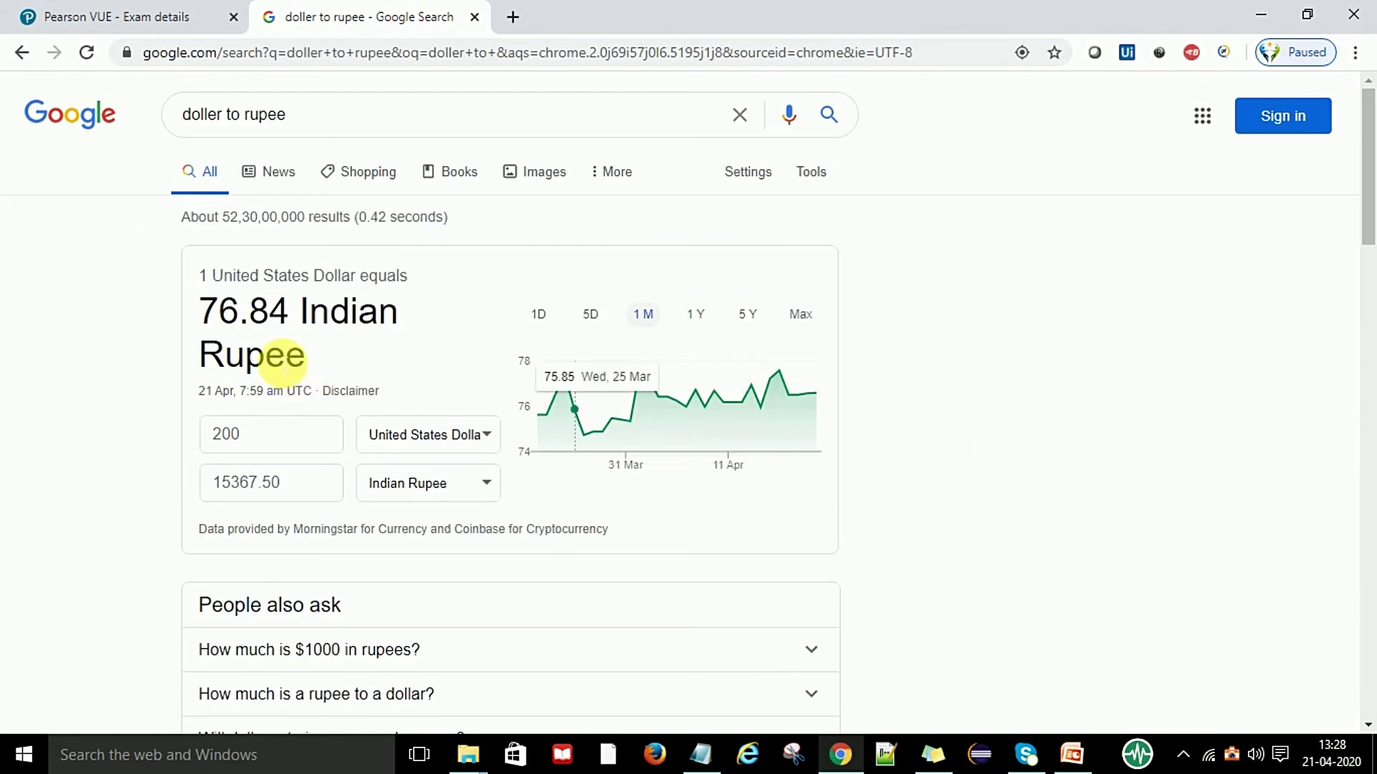
{"action": "left_click", "coordinate": [474, 16]}
- Expand the exam summary, choose Change Exam, and confirm Yes in the Confirm dialog
{"action": "left_click", "coordinate": [537, 444]}
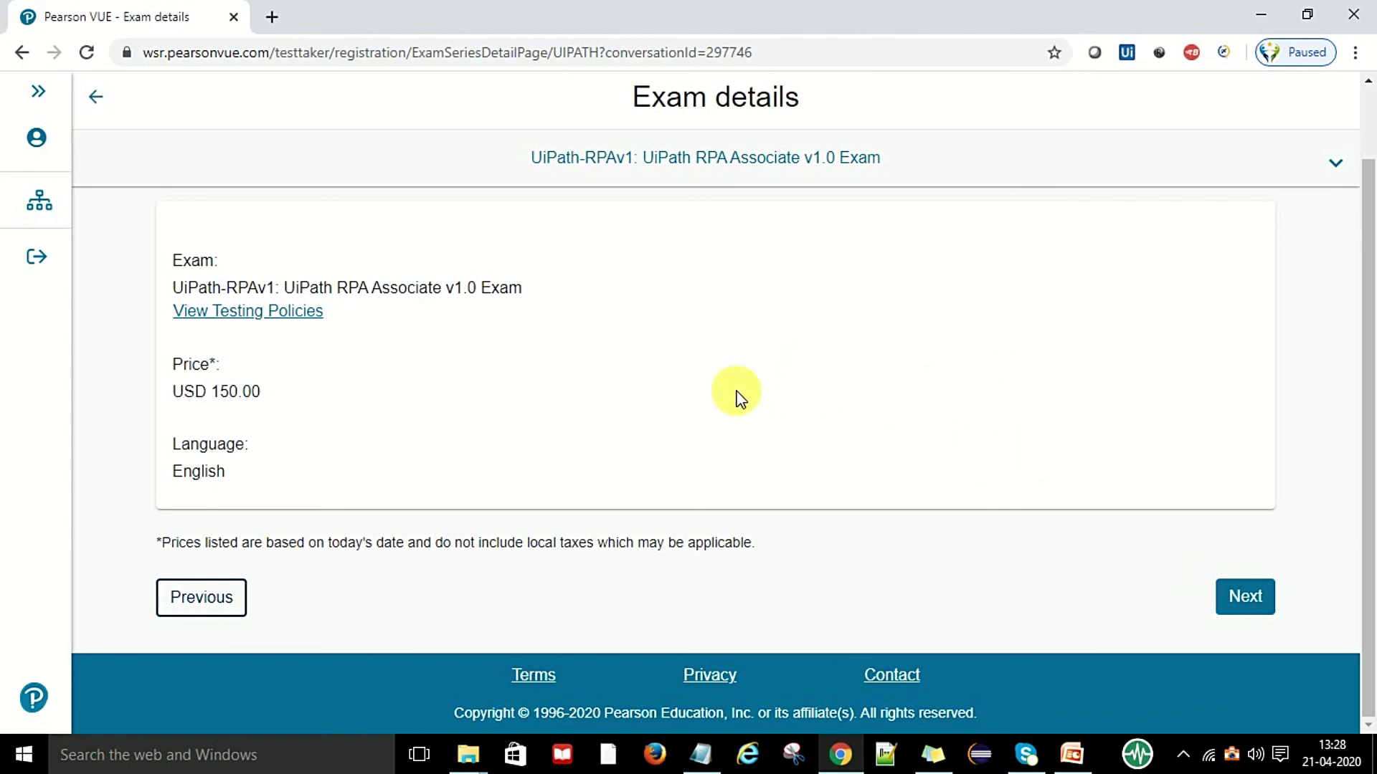
{"action": "scroll", "coordinate": [654, 398], "scroll_direction": "up", "scroll_amount": 2}
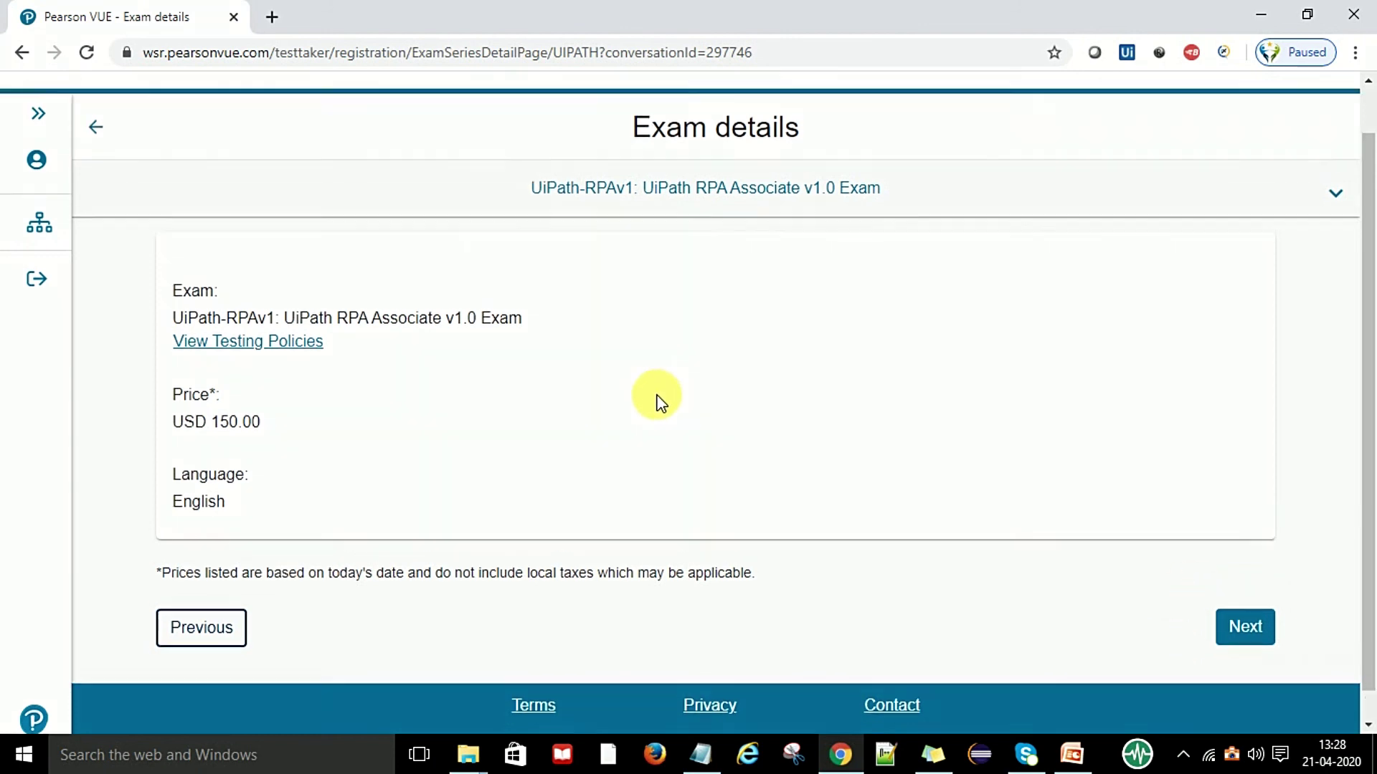
{"action": "left_click", "coordinate": [701, 251]}
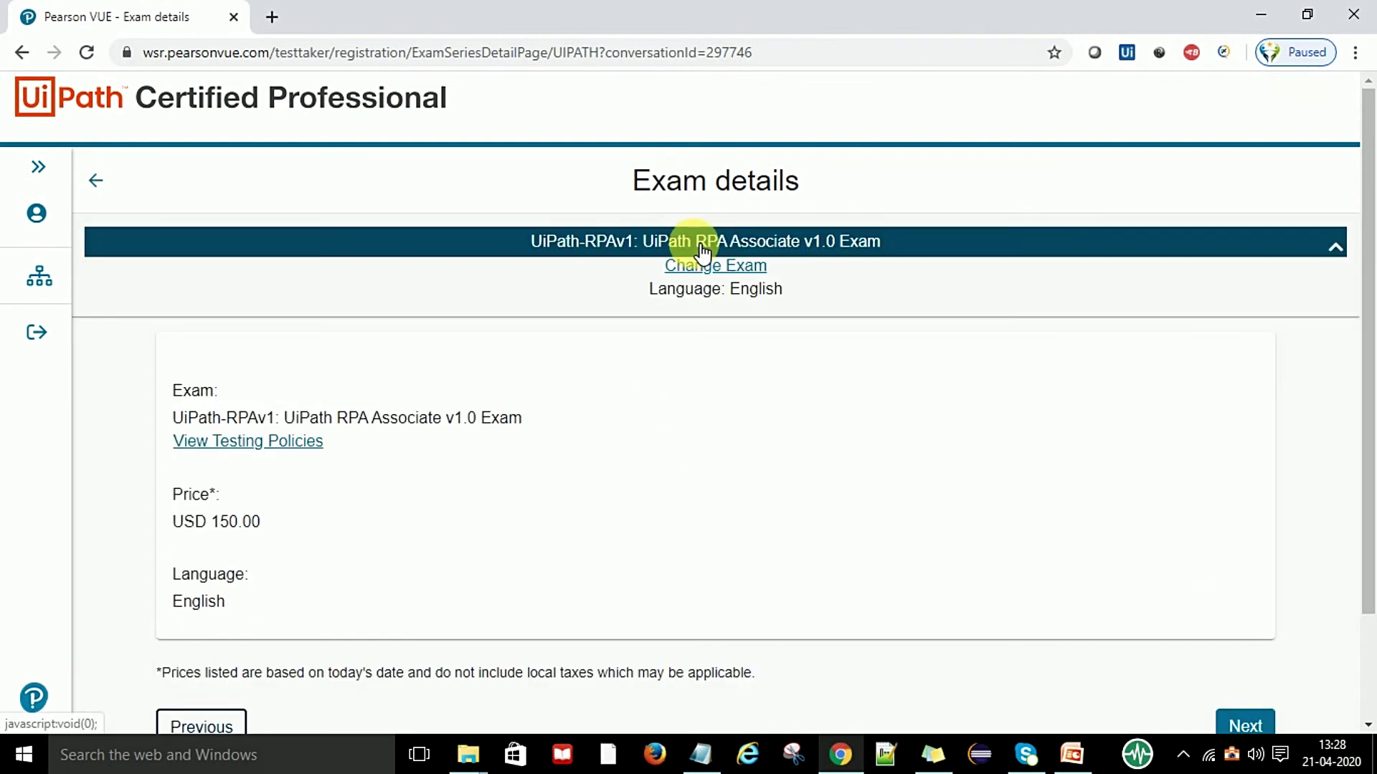
{"action": "left_click", "coordinate": [714, 269]}
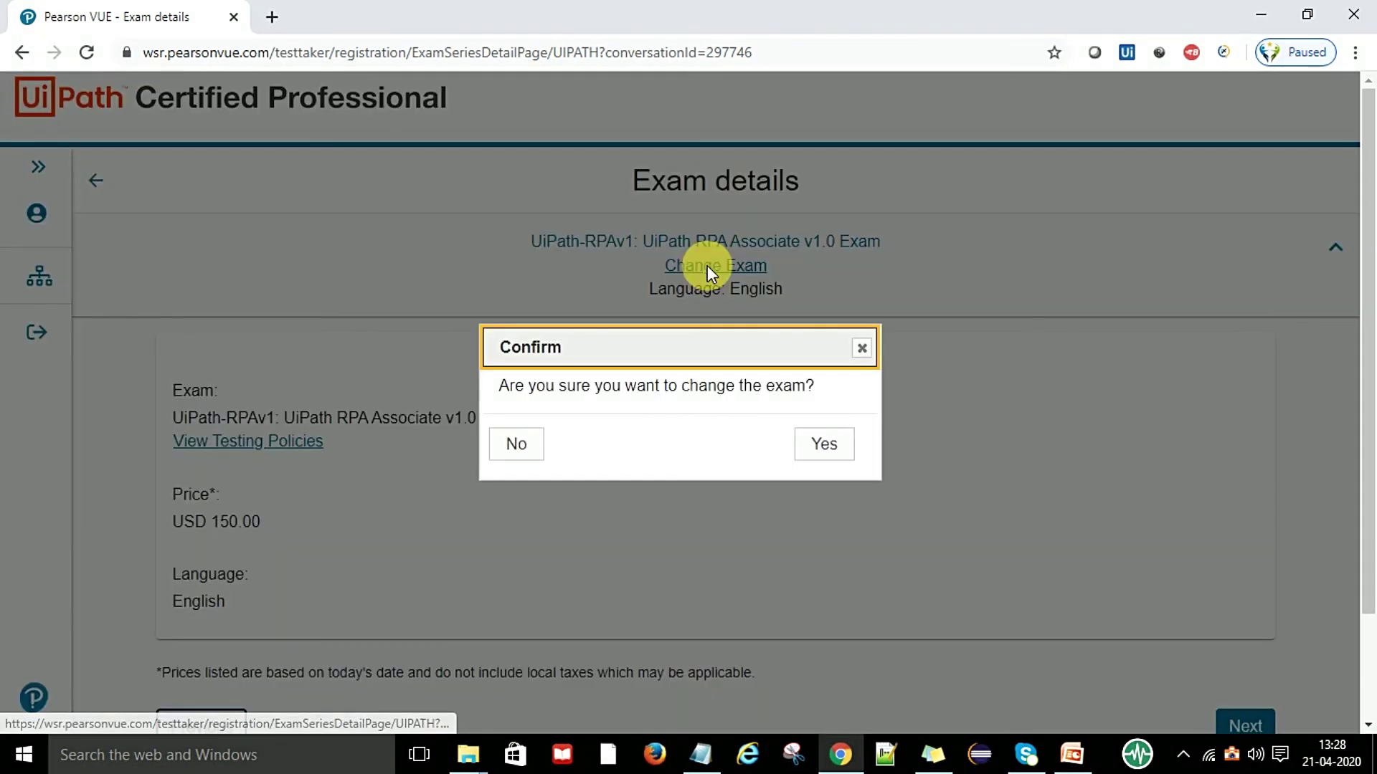
{"action": "left_click", "coordinate": [828, 453]}
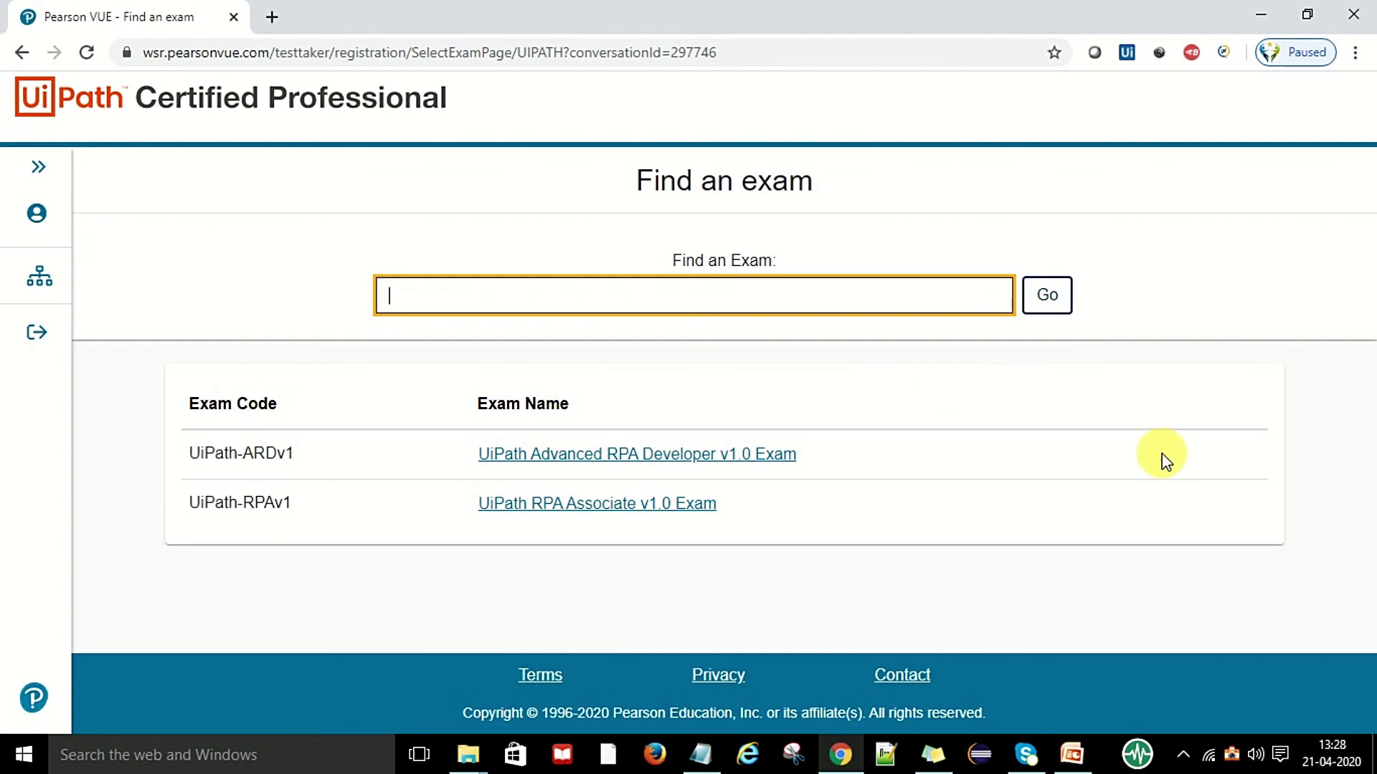
{"action": "left_click", "coordinate": [863, 202]}
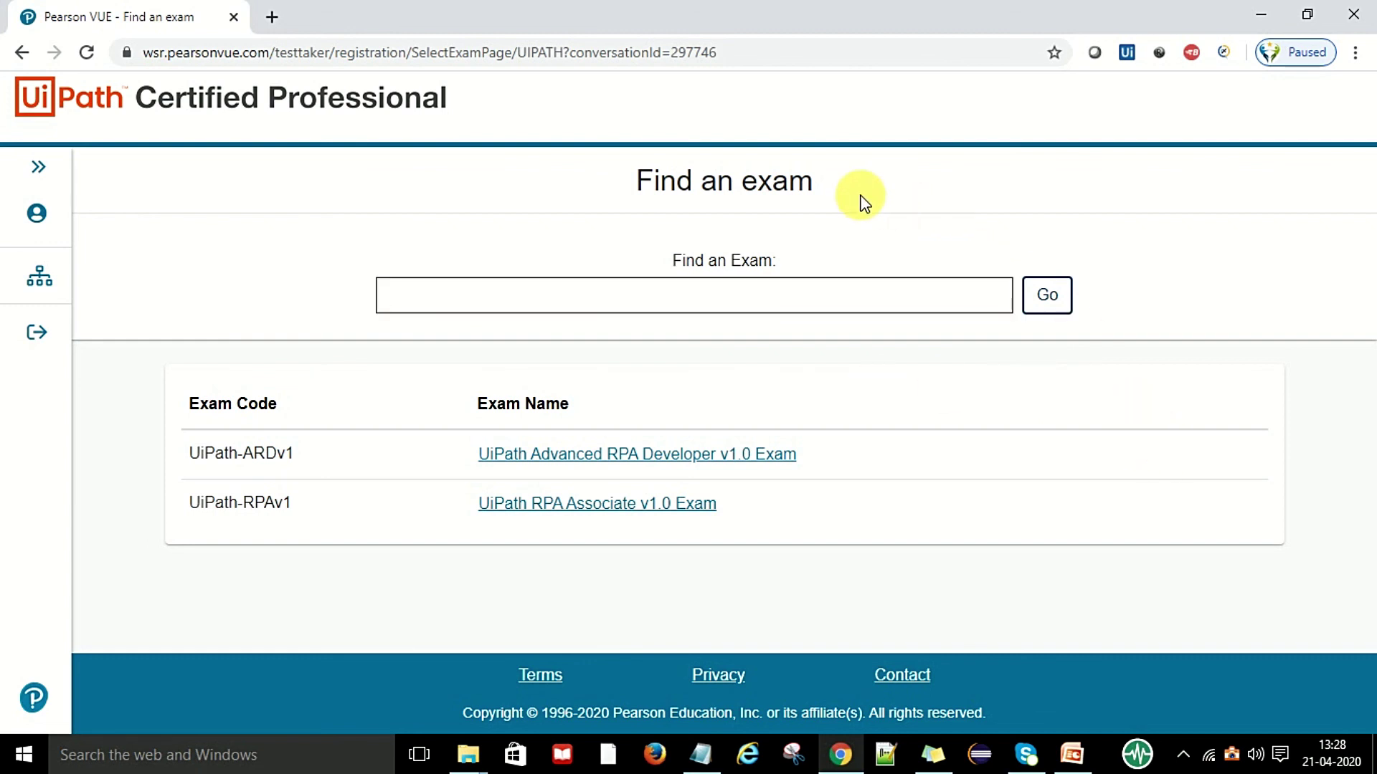